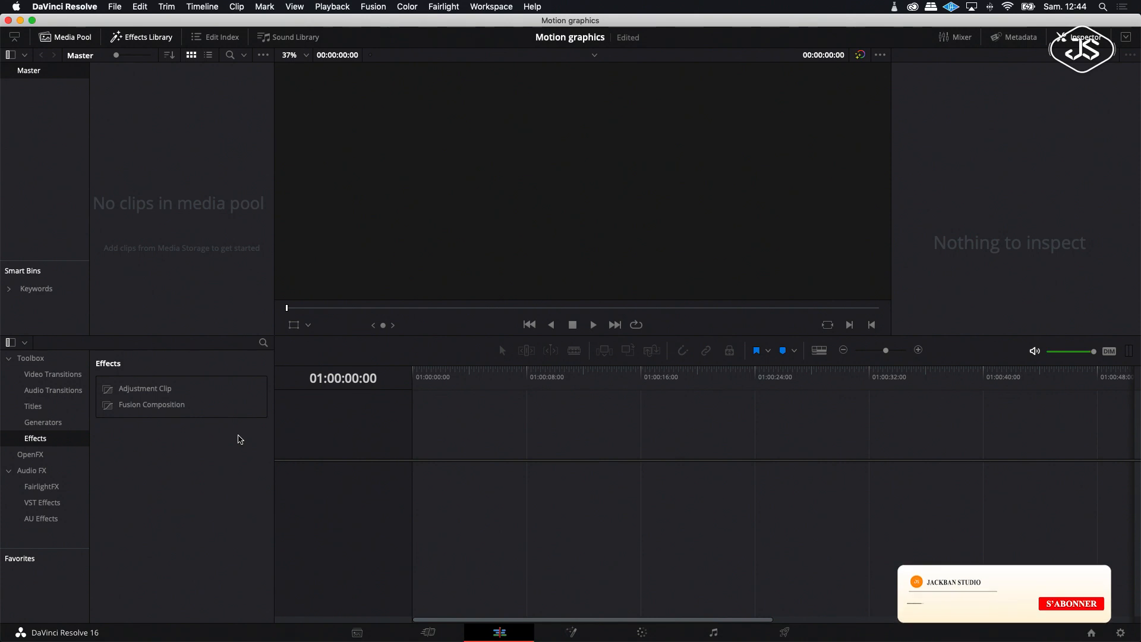
Place a Fusion Composition at the start of Video 1 and convert it into a compound clip named "Motion graphics".
drag(145, 408, 419, 486)
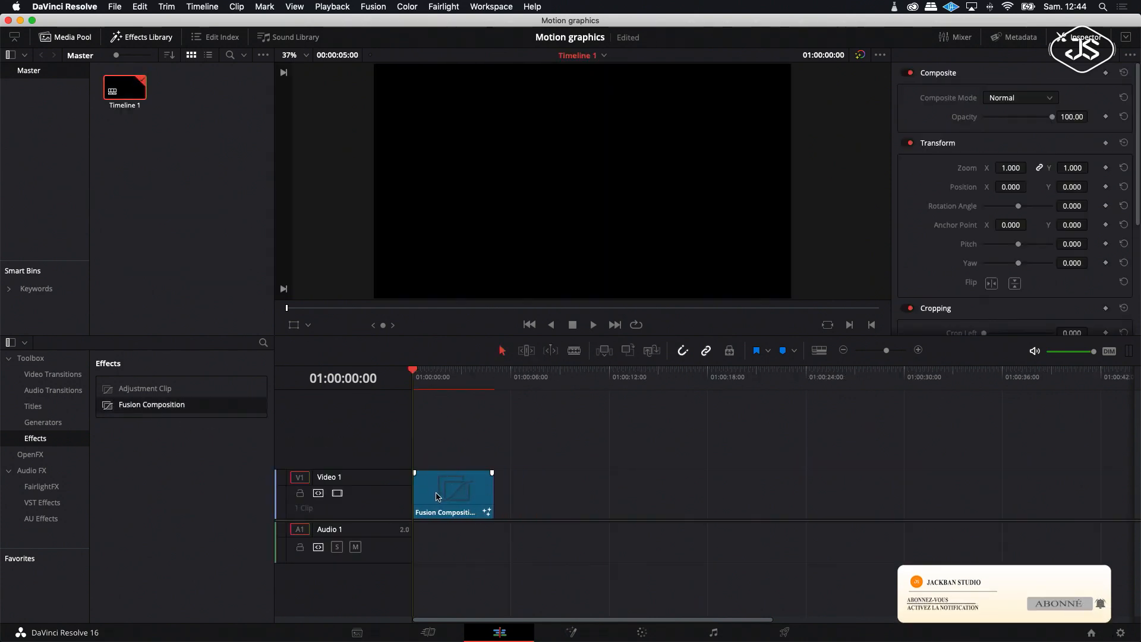
right_click(438, 497)
click(483, 322)
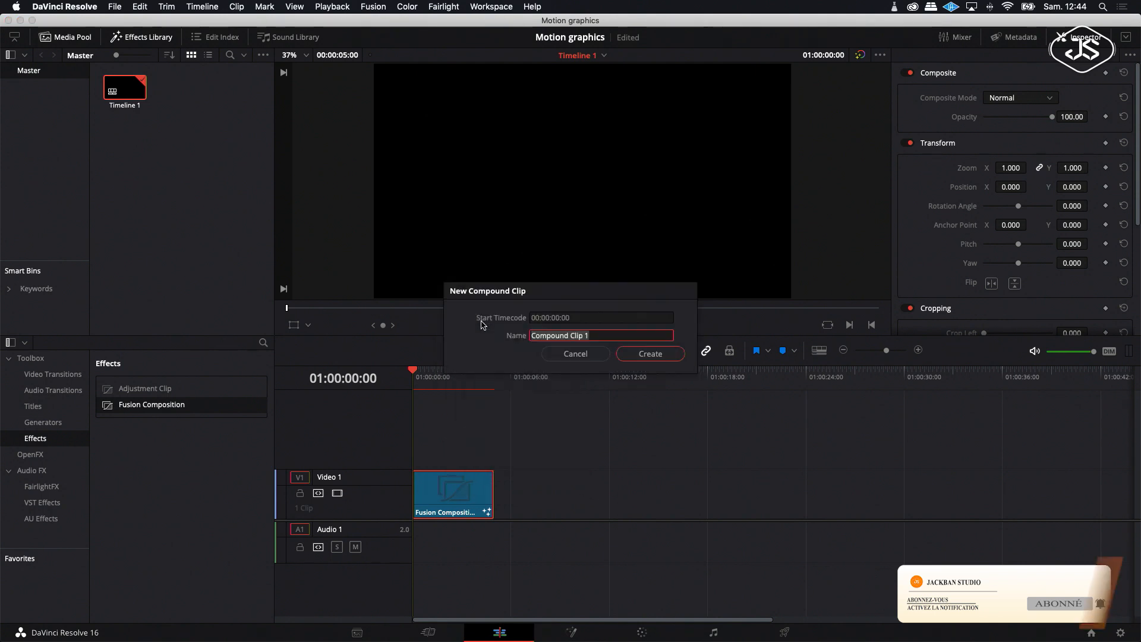
text(Motion)
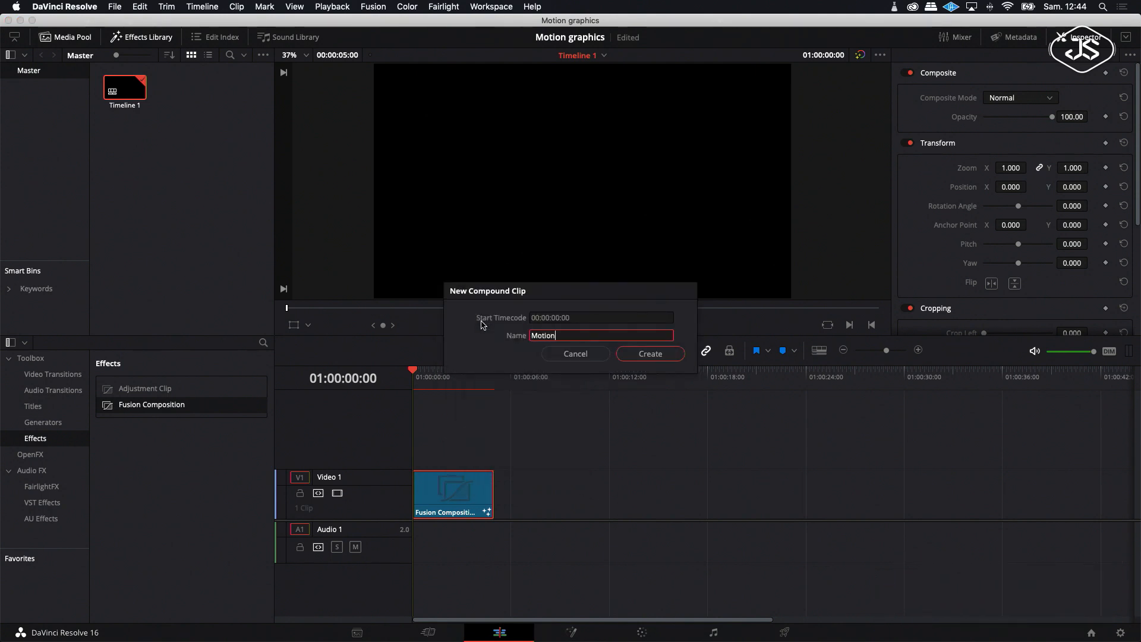
text( graphics)
click(650, 354)
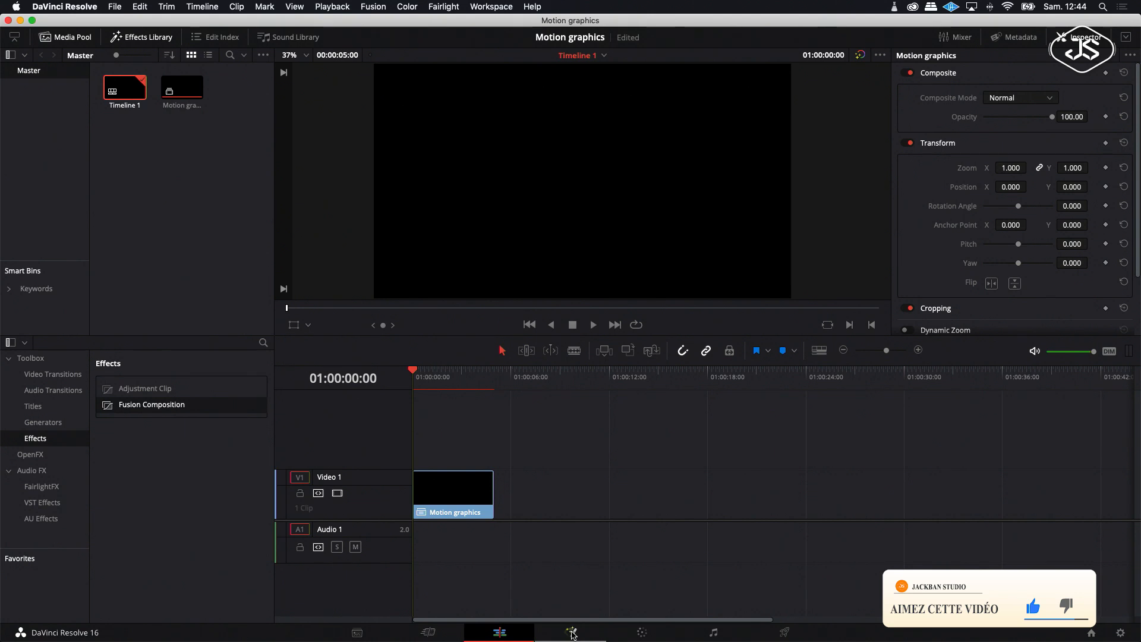
Open the compound clip in the Fusion page, hide the keyframe editor, and disconnect and delete the MediaIn1 node.
click(573, 634)
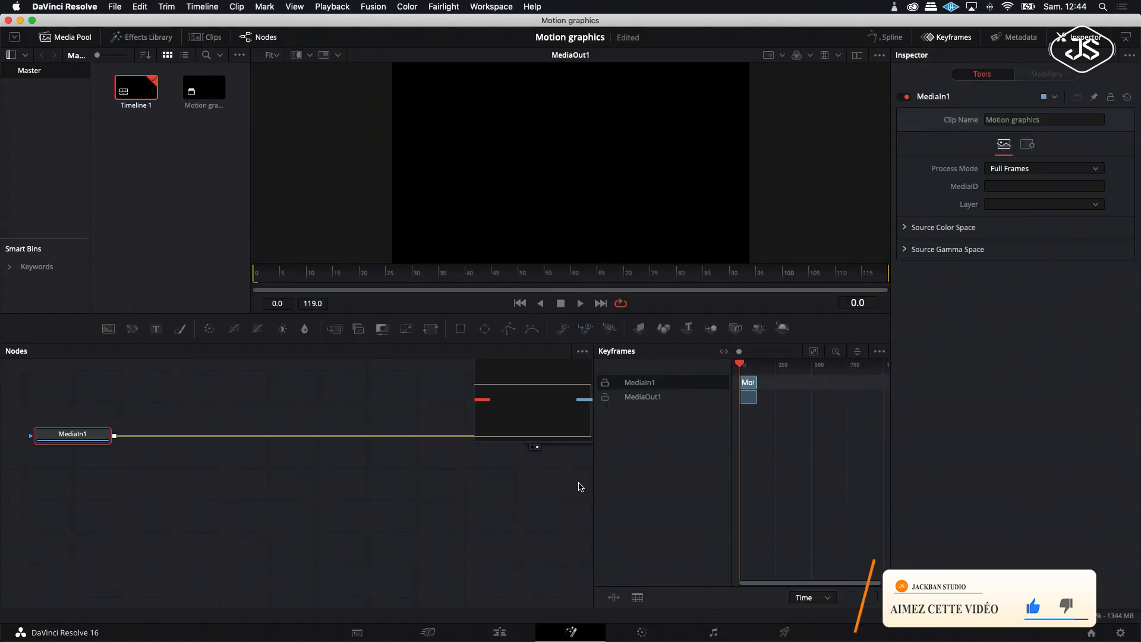
click(948, 37)
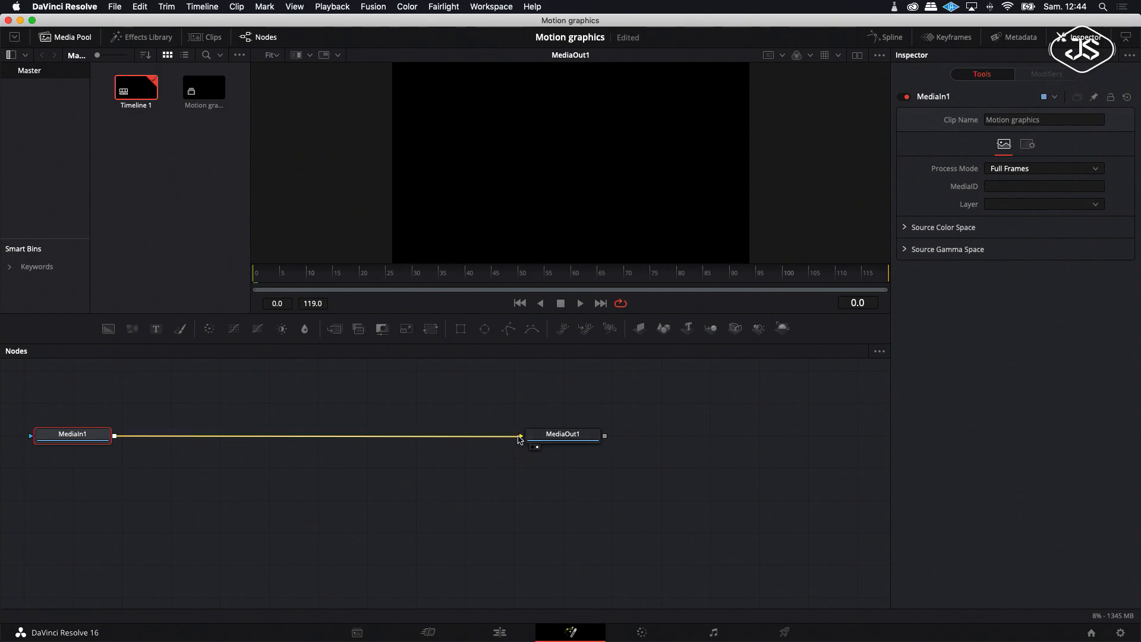
drag(520, 437, 296, 444)
right_click(74, 440)
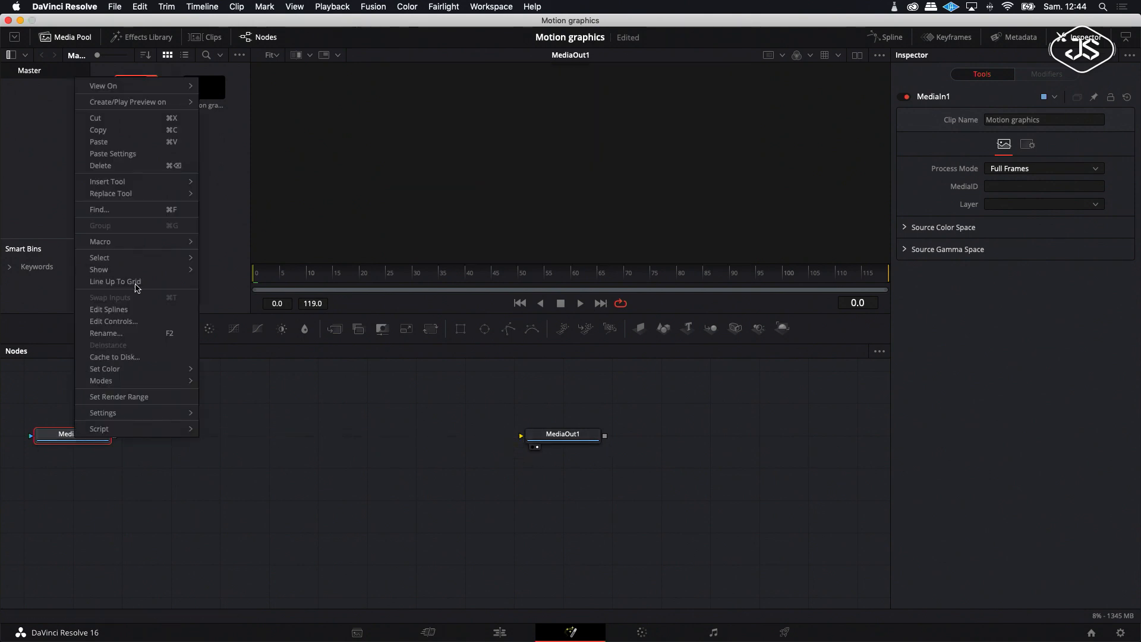
click(110, 172)
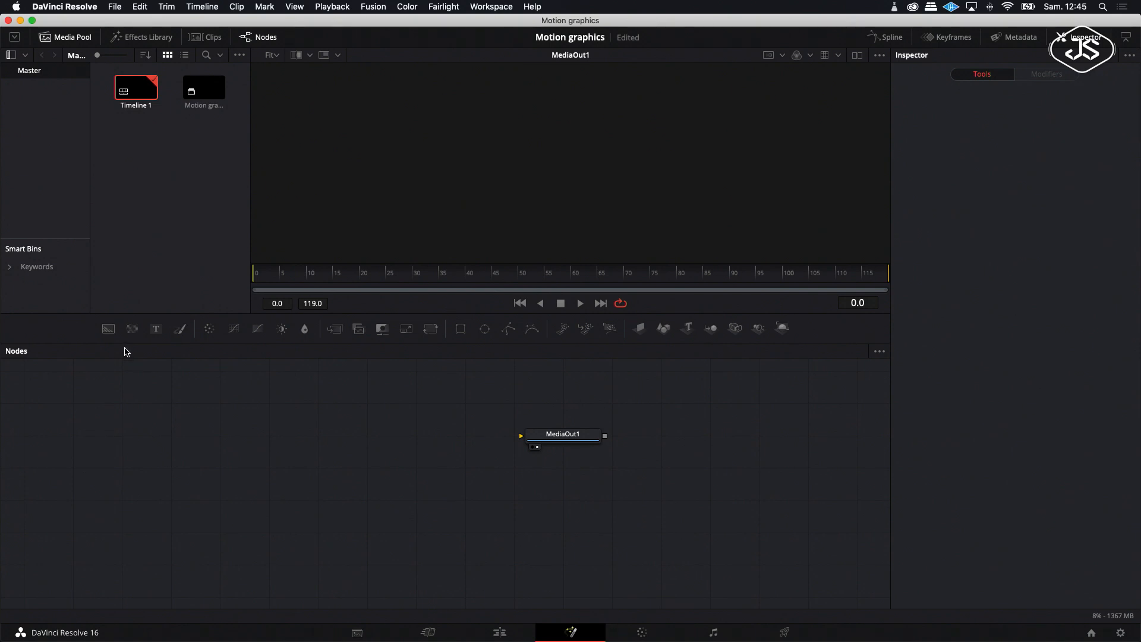
Add a Background node, show it in the viewer, and set its solid color to bright turquoise with hue 0.472.
click(108, 328)
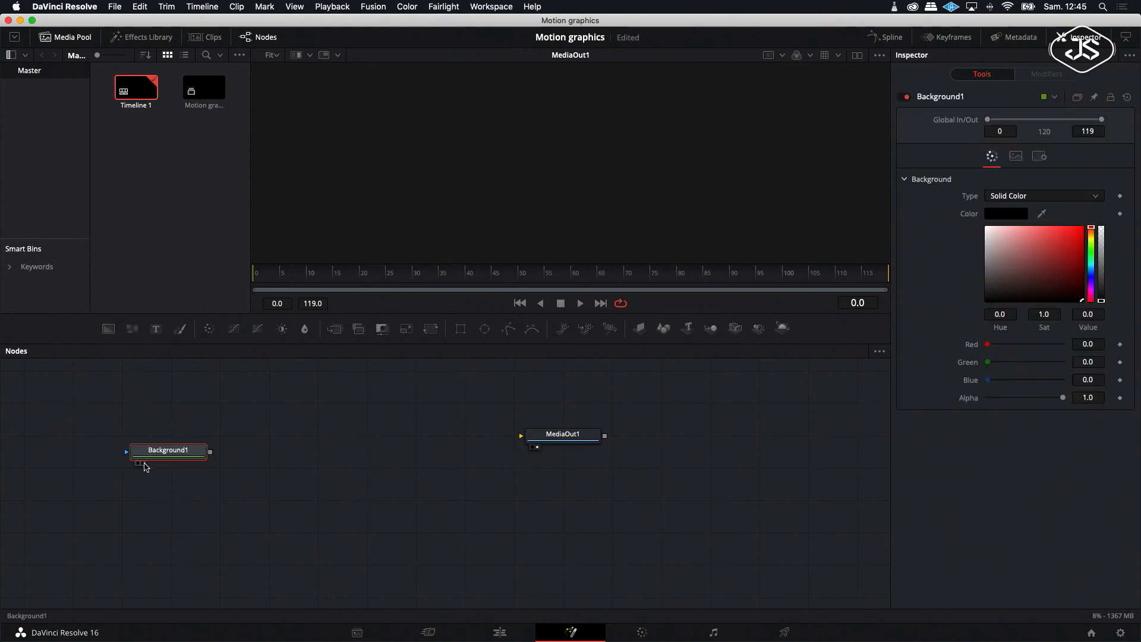
click(141, 463)
click(1092, 289)
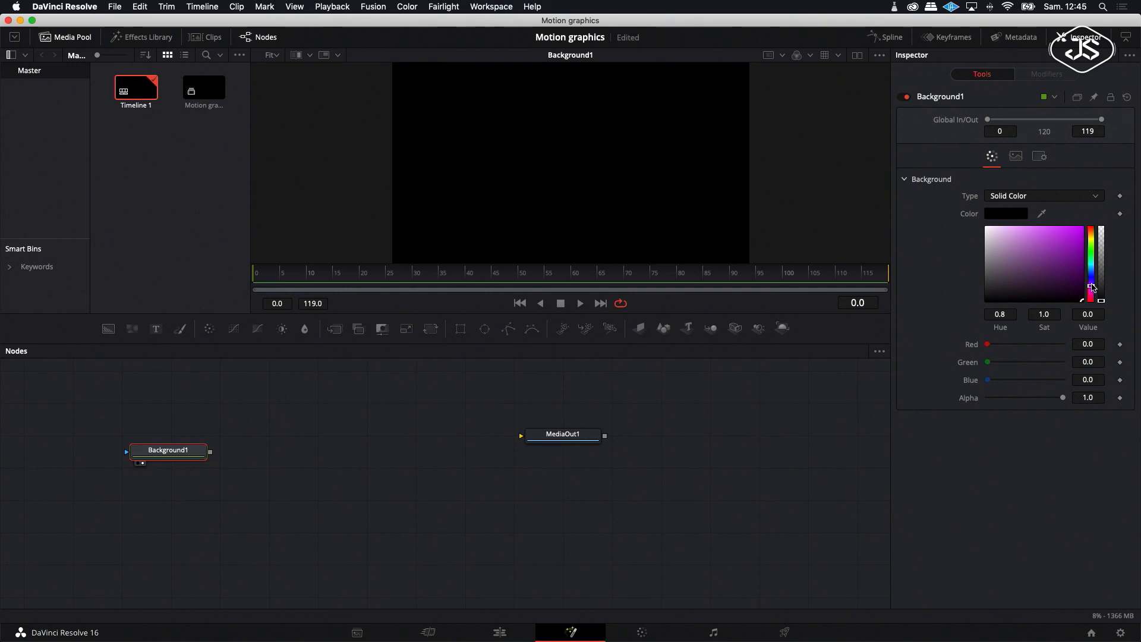
click(1091, 264)
click(1082, 229)
click(1091, 262)
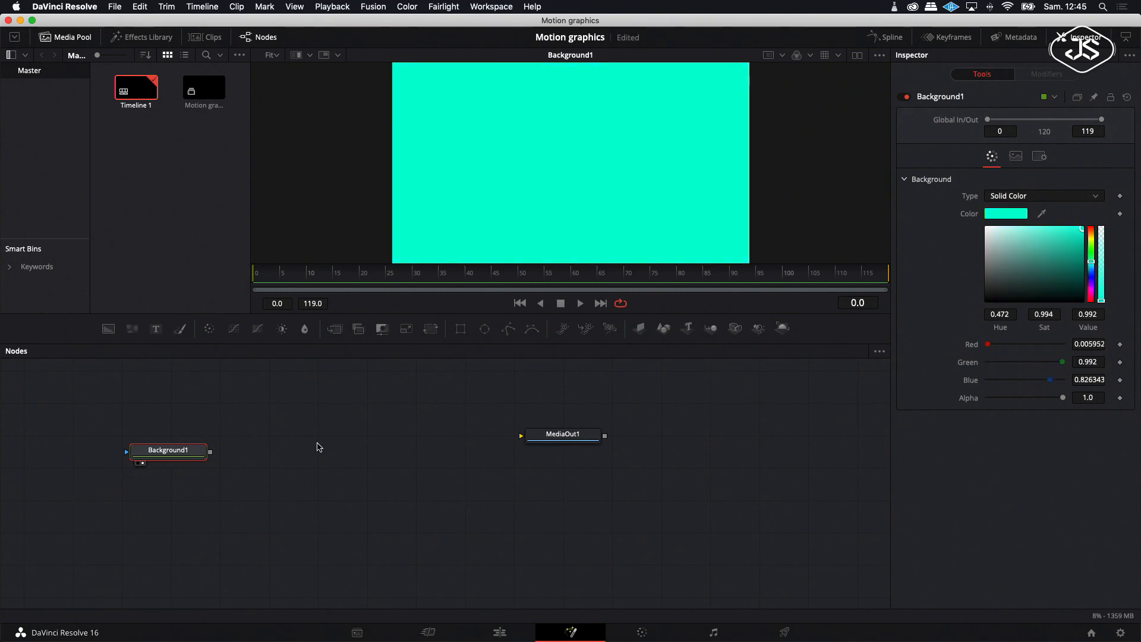
Add a Mask Paint node to the node graph and place it just above Background1.
right_click(291, 443)
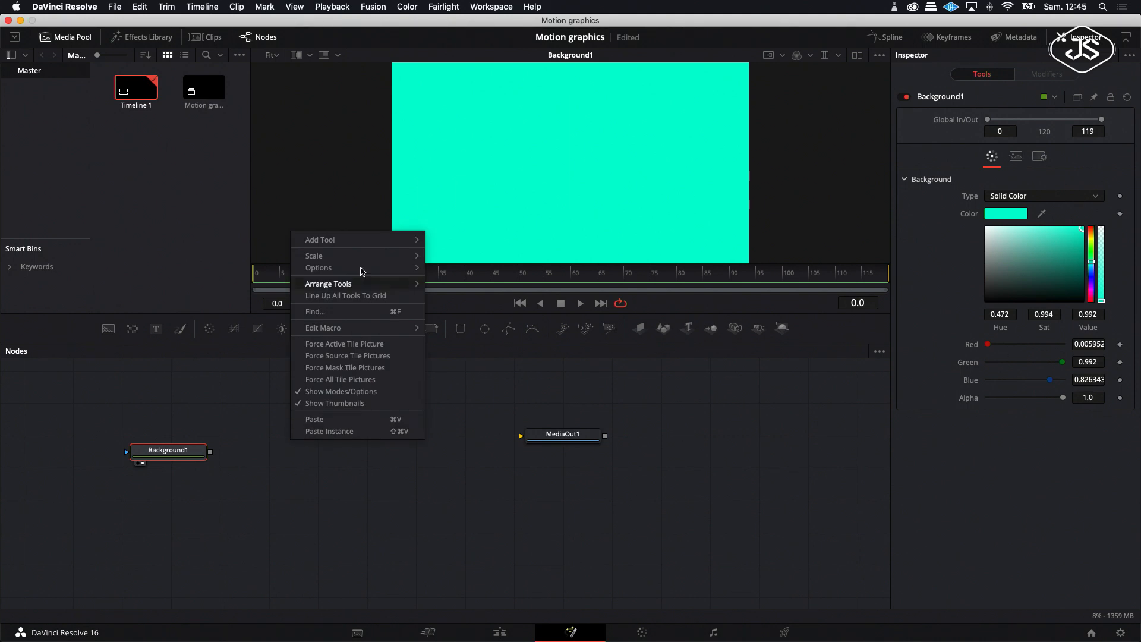
mouse_move(356, 241)
mouse_move(458, 320)
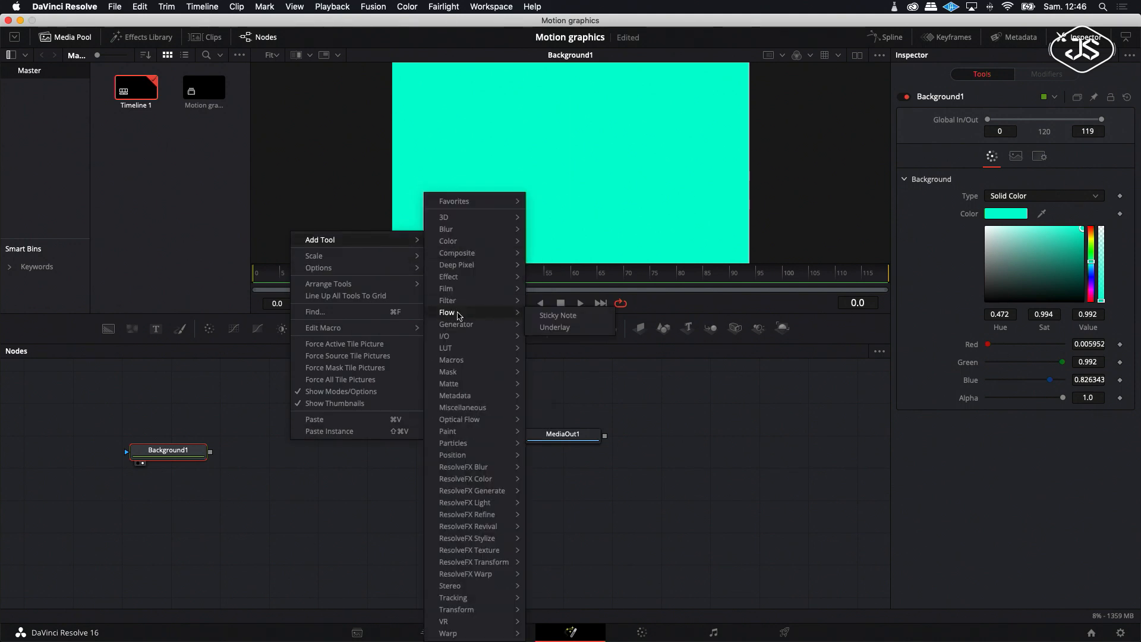
mouse_move(459, 375)
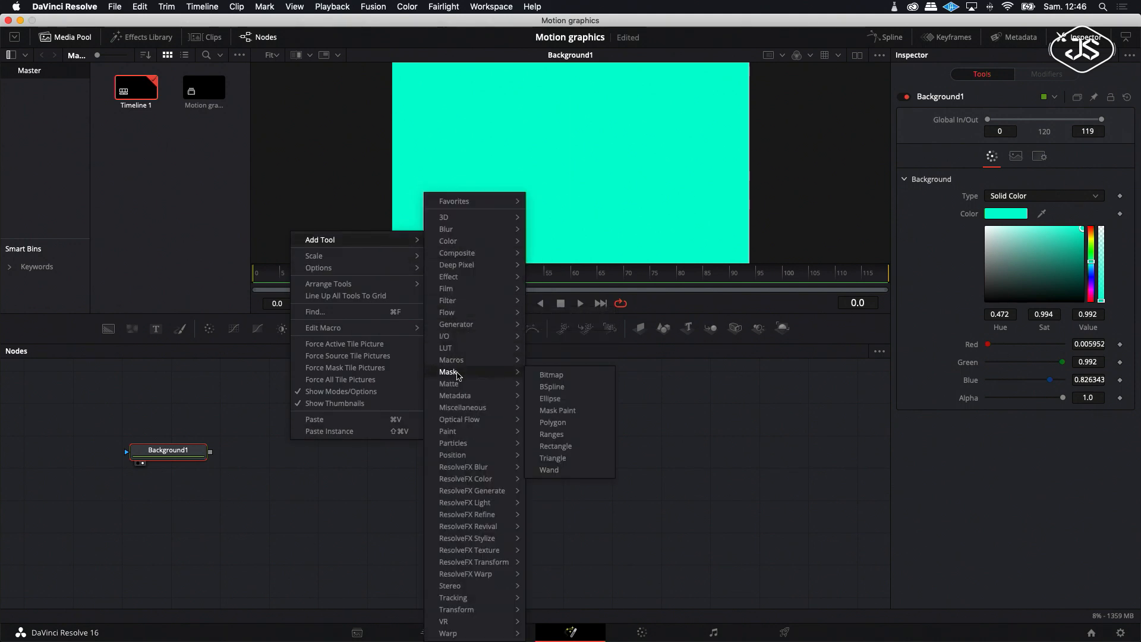
click(558, 410)
drag(254, 440, 135, 416)
Set the node graph to arrange tools to grid and connect MaskPaint1 to Background1 as its mask, with both nodes aligned vertically.
right_click(249, 436)
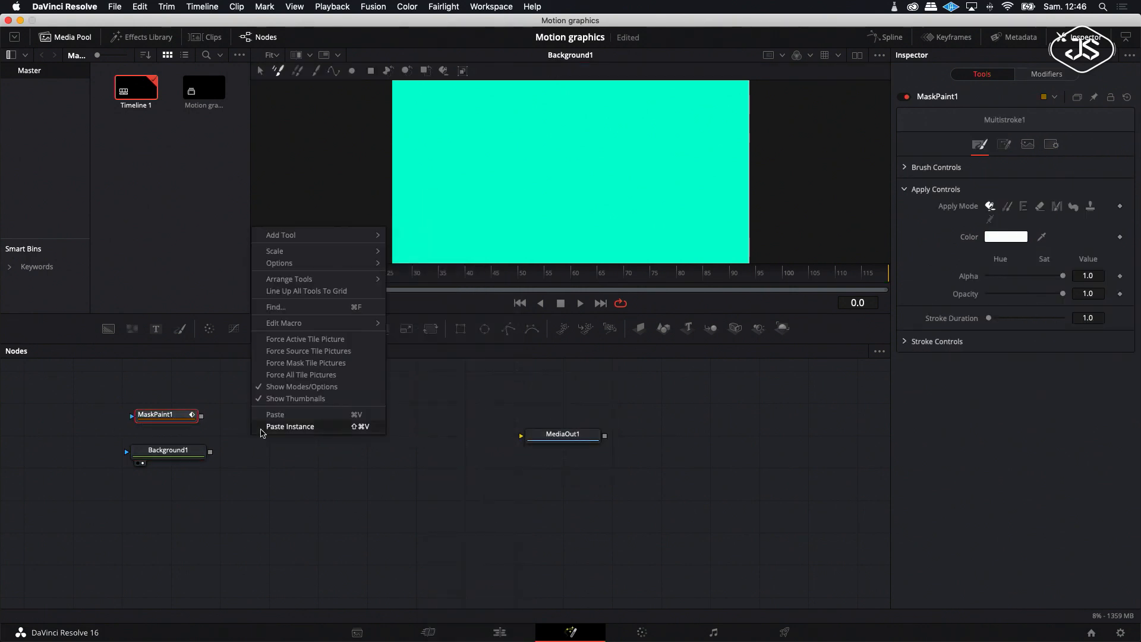
mouse_move(292, 280)
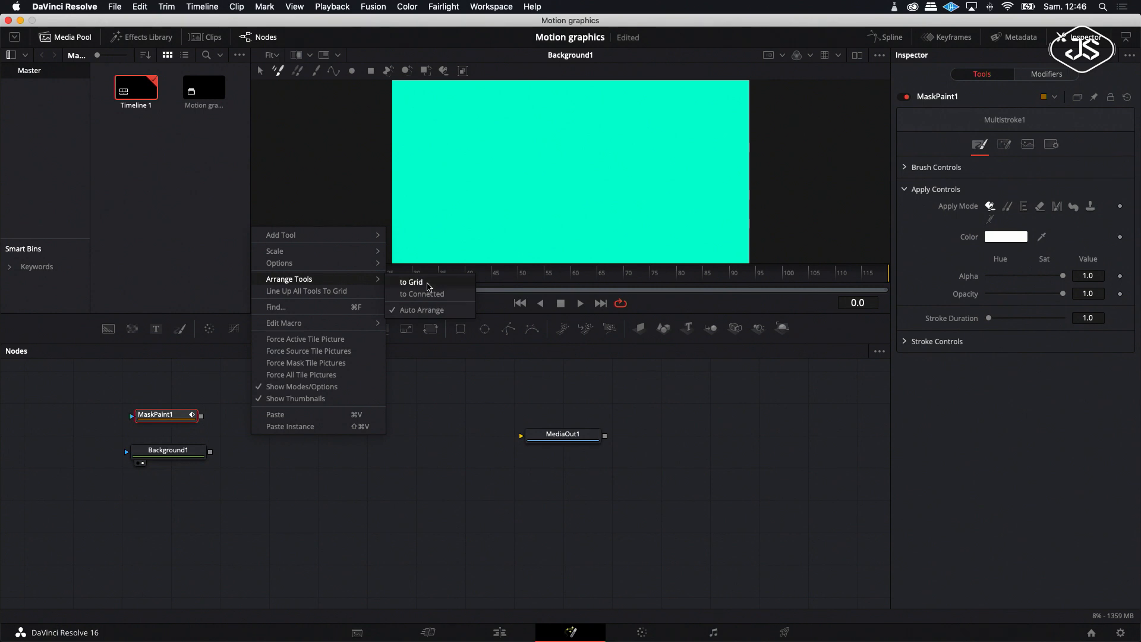
click(426, 283)
drag(201, 419, 187, 453)
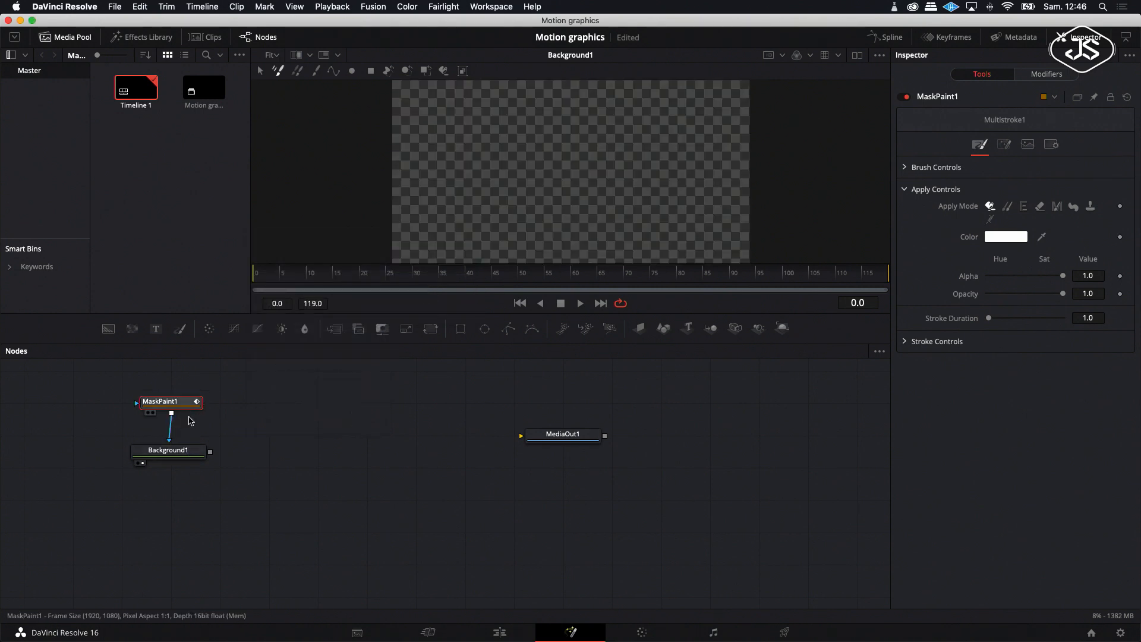
drag(196, 451, 198, 467)
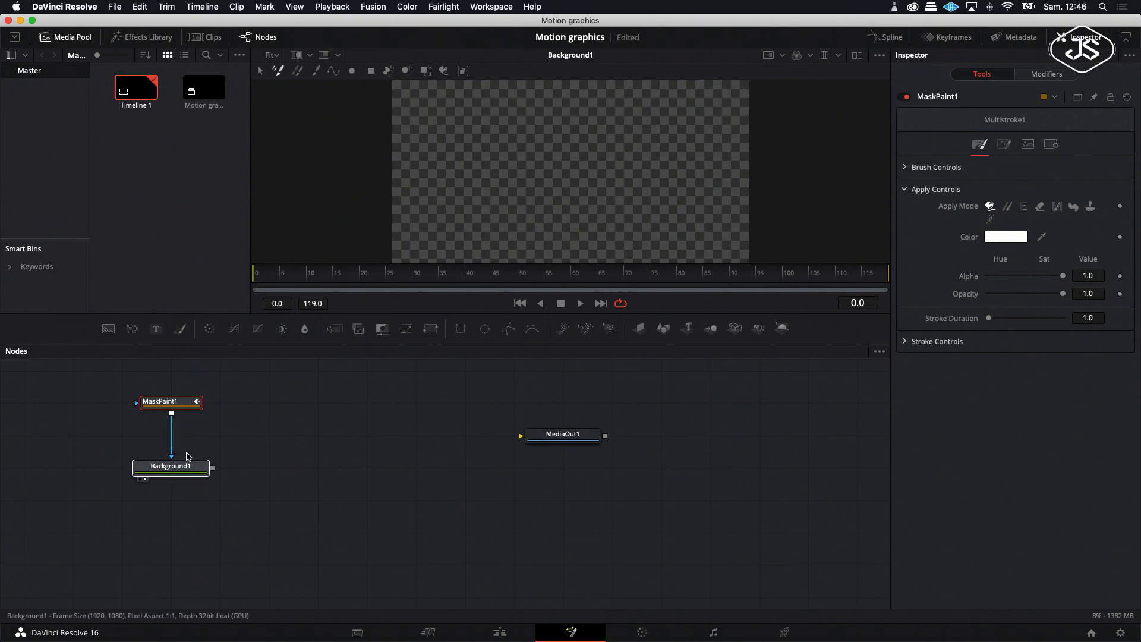
Select the Background1 node and show the guides in the viewer.
click(192, 463)
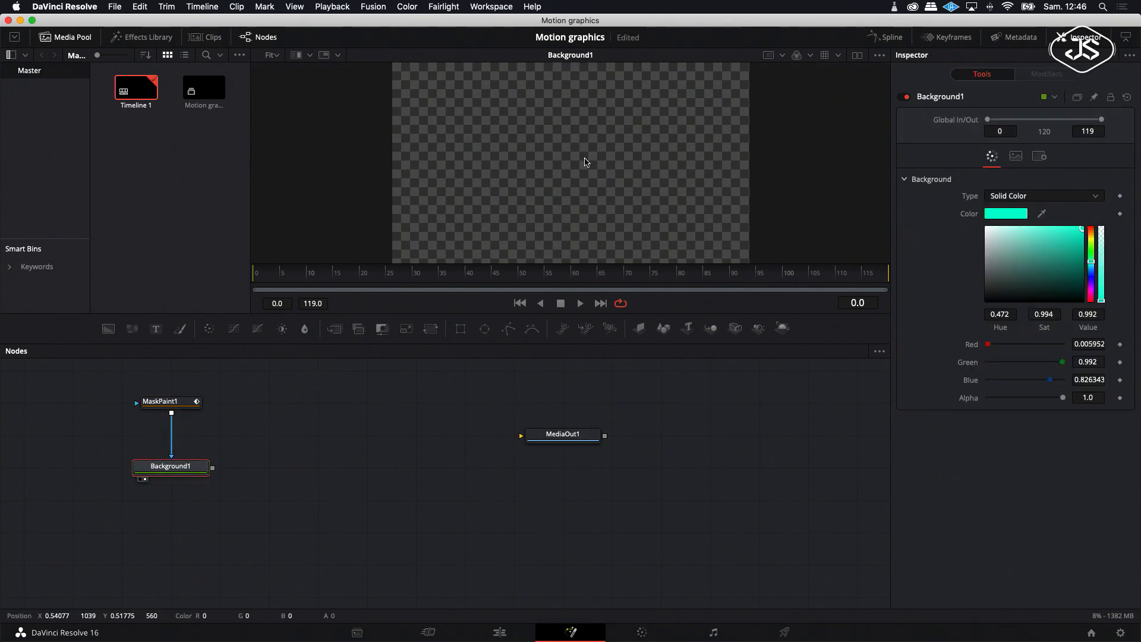
right_click(584, 161)
mouse_move(618, 192)
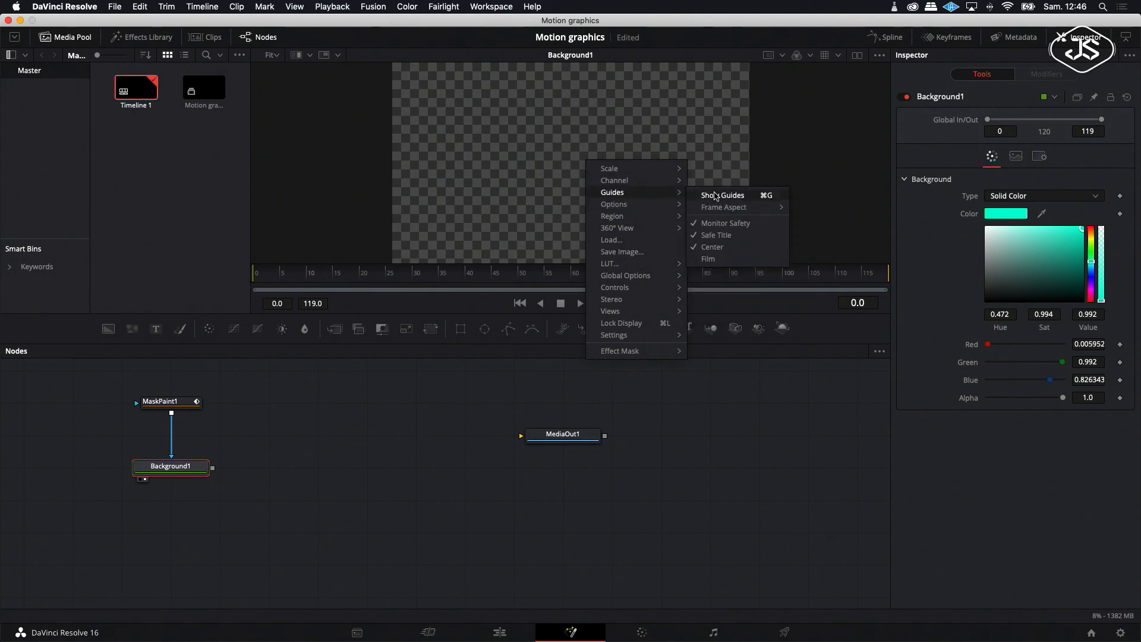
click(713, 194)
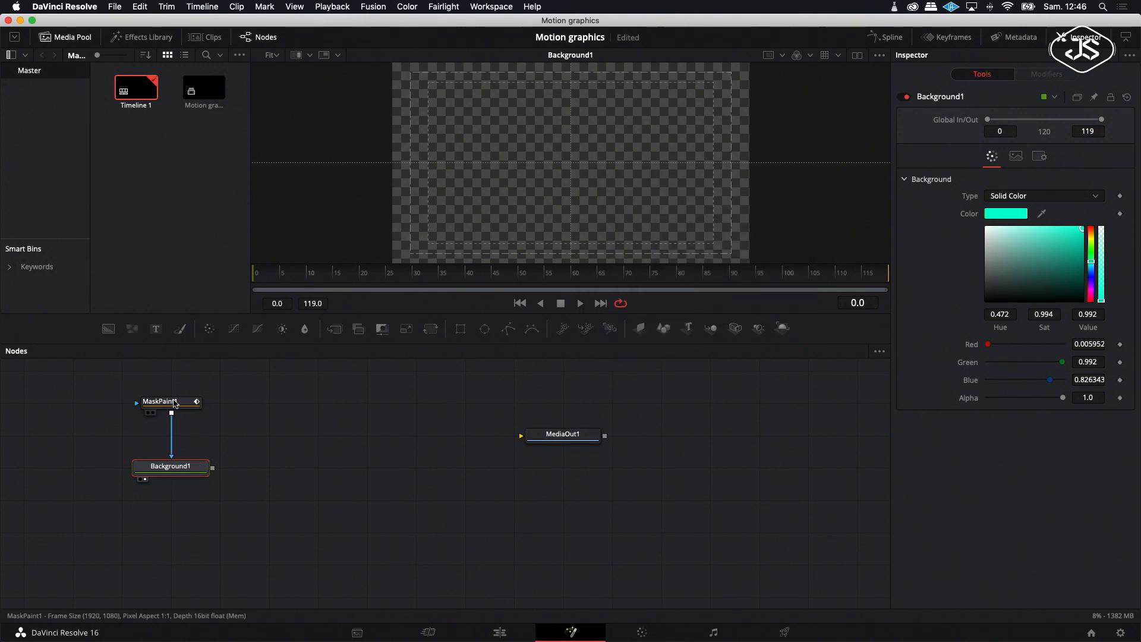
Give MaskPaint1 the hard circular brush shape and reduce its brush size to 0.0087.
click(175, 402)
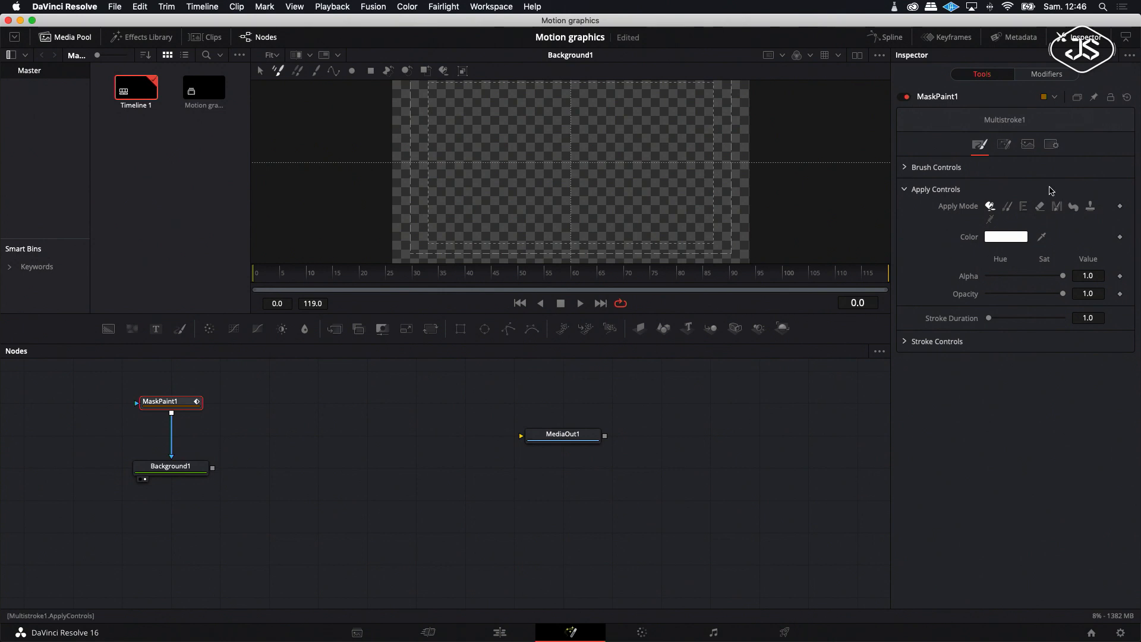
click(1046, 74)
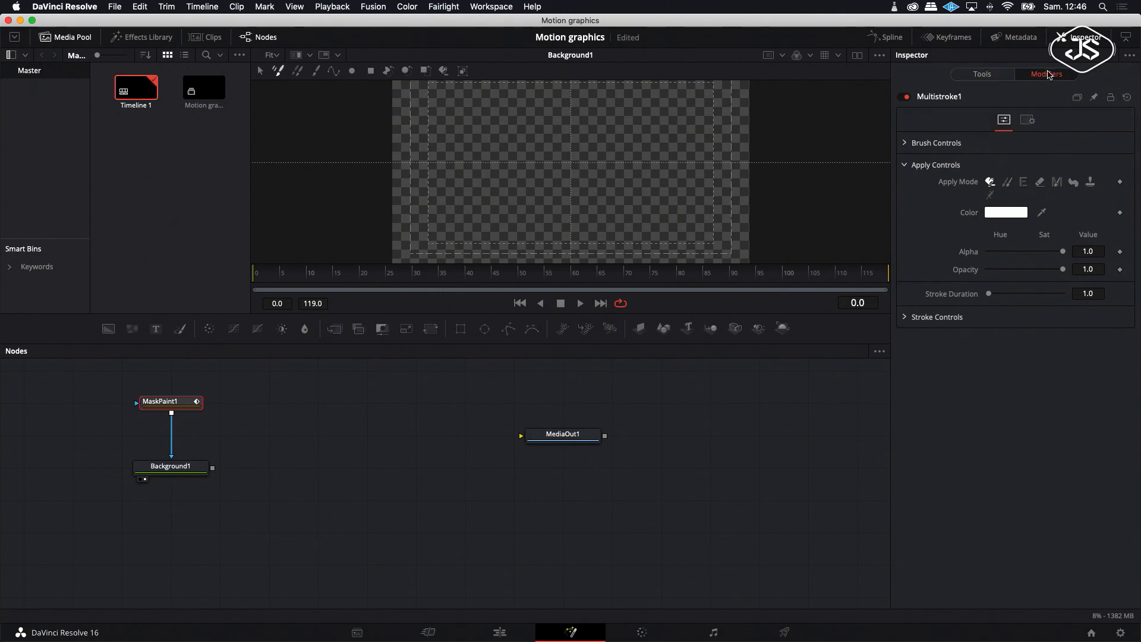
click(982, 73)
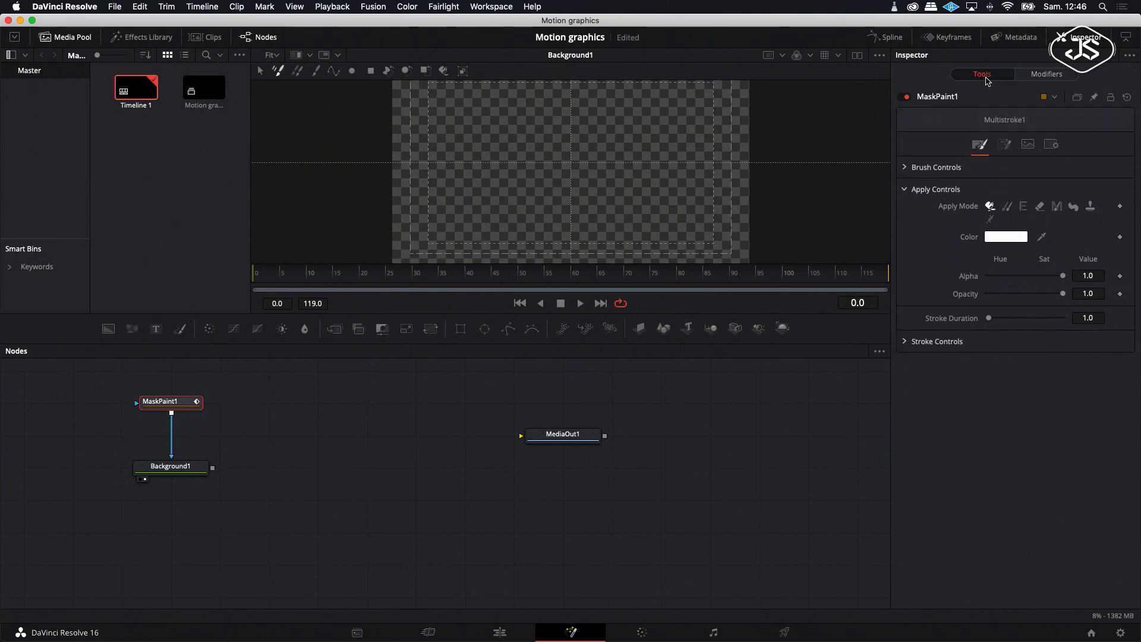
click(905, 168)
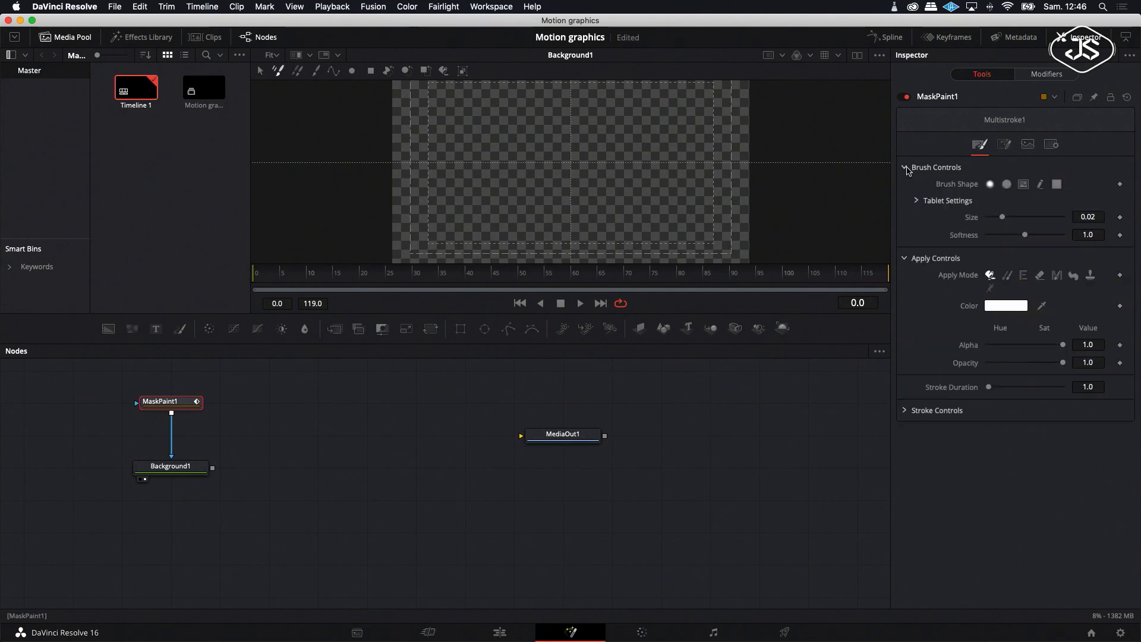
click(1006, 184)
drag(1005, 216, 997, 220)
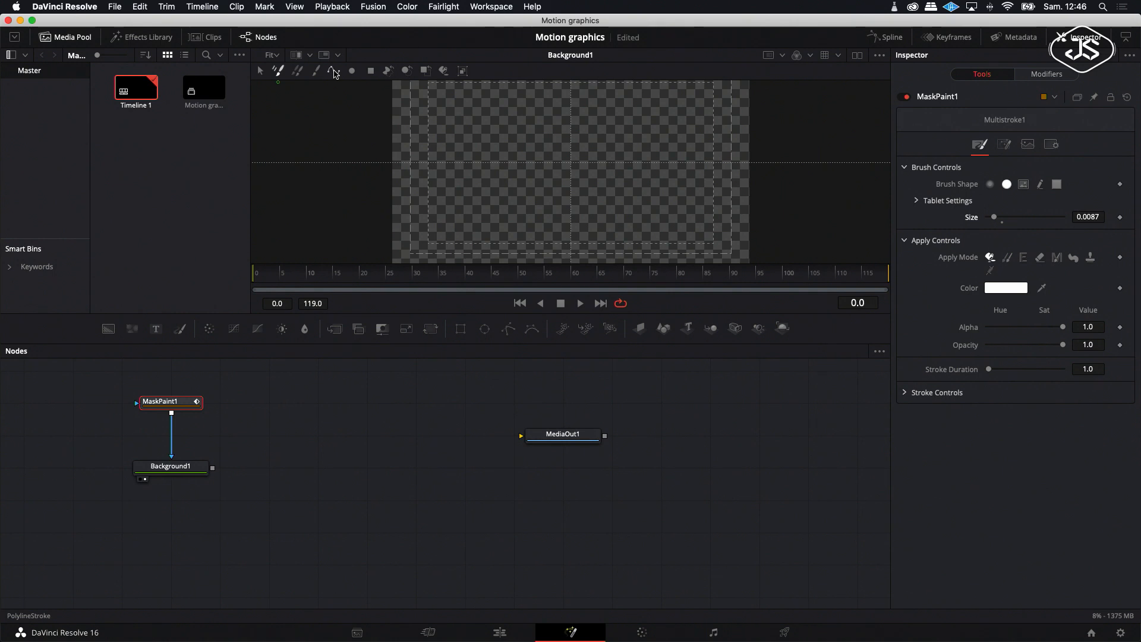
Draw a straight horizontal Polyline Stroke from the frame's center (X 0.5, Y 0.5) leftward to just inside the safe-area guide.
click(334, 71)
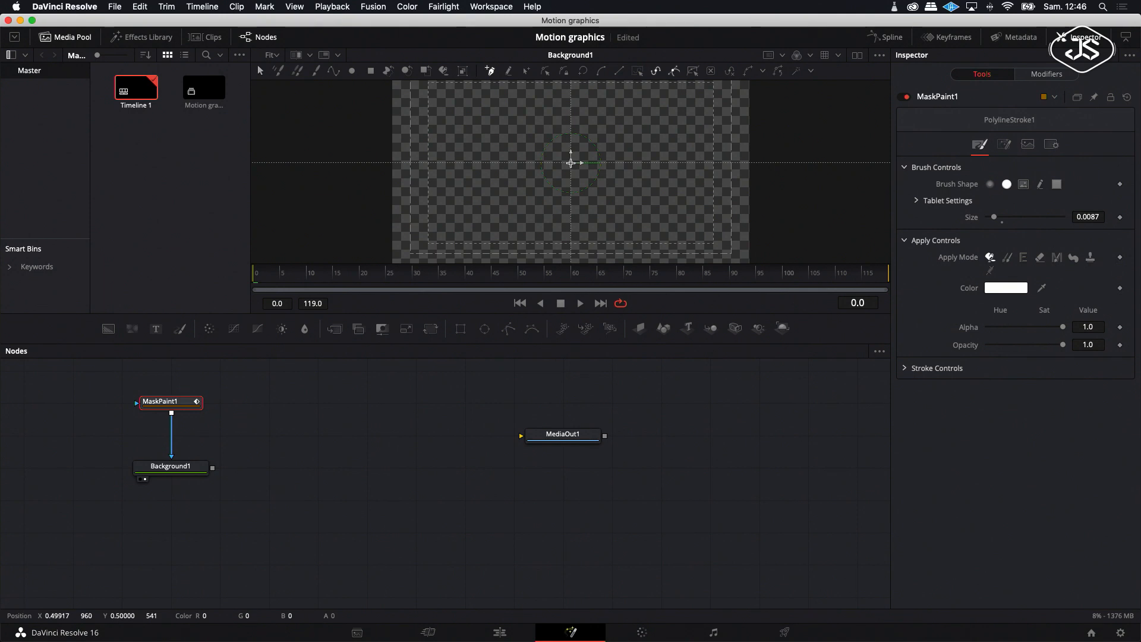
click(570, 162)
click(447, 163)
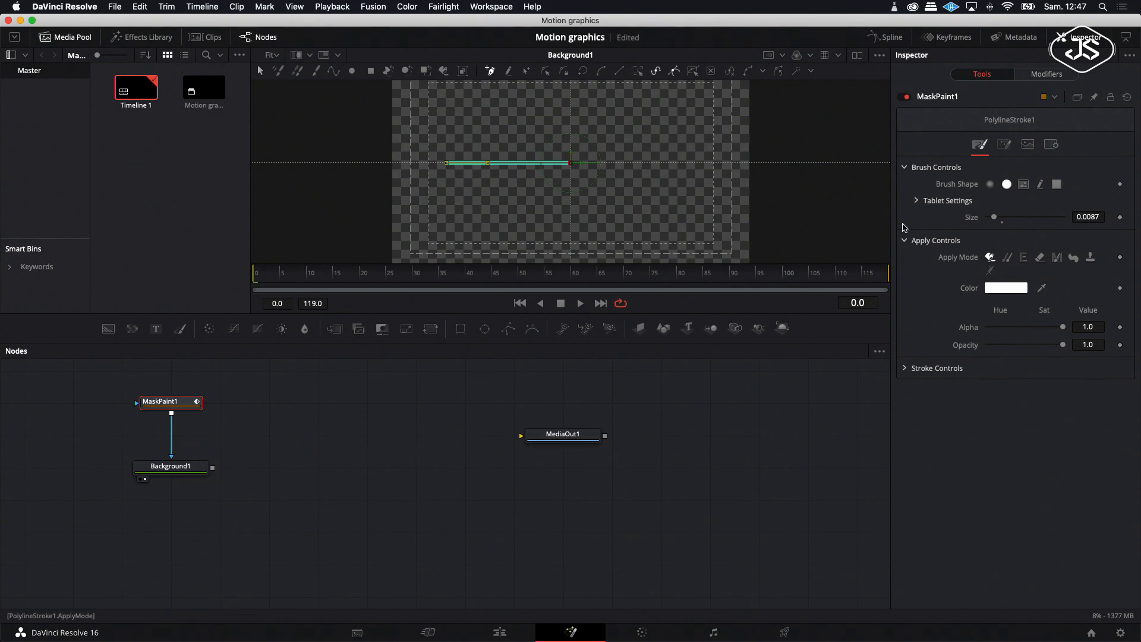
Show the spline editor, go to frame 10, and set the polyline stroke's Write On start and end both to 1.0.
click(891, 38)
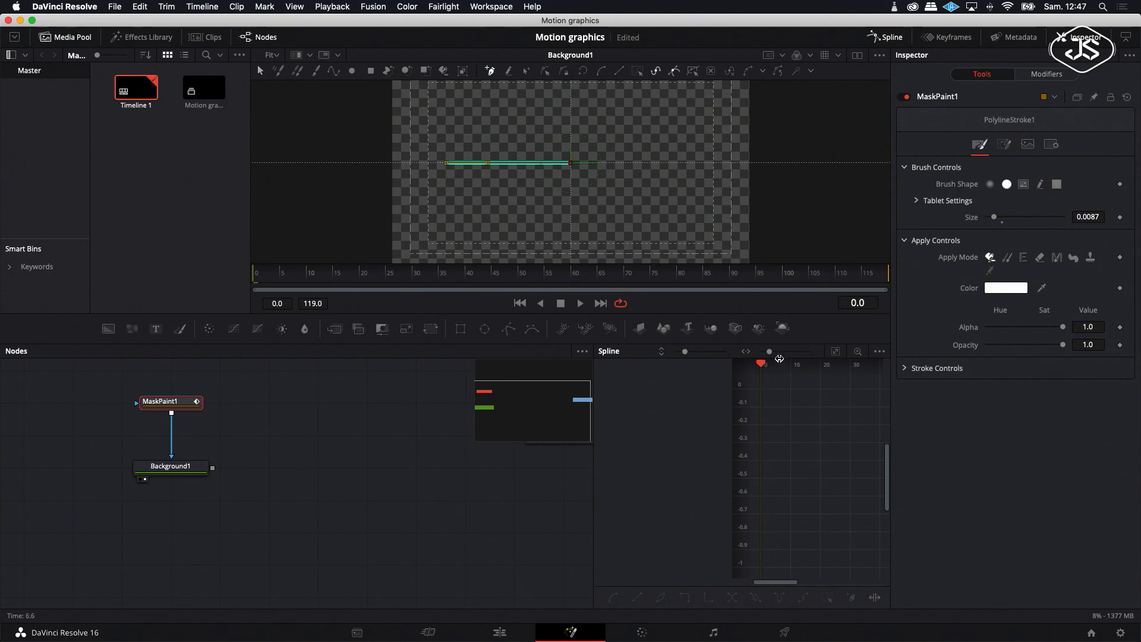
drag(763, 366, 797, 369)
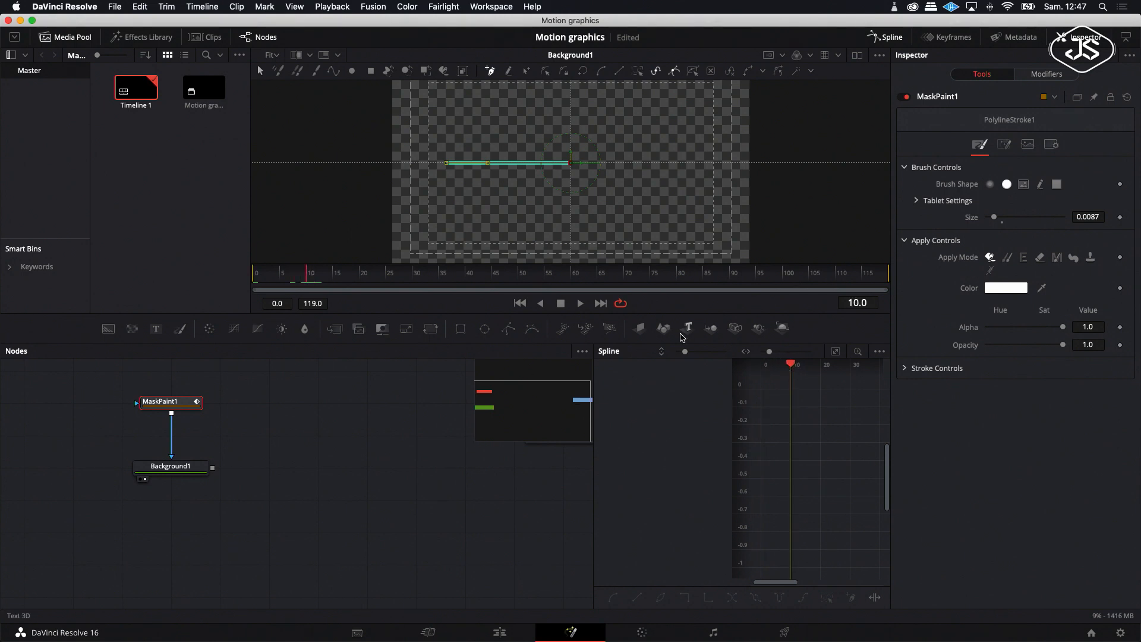
click(906, 371)
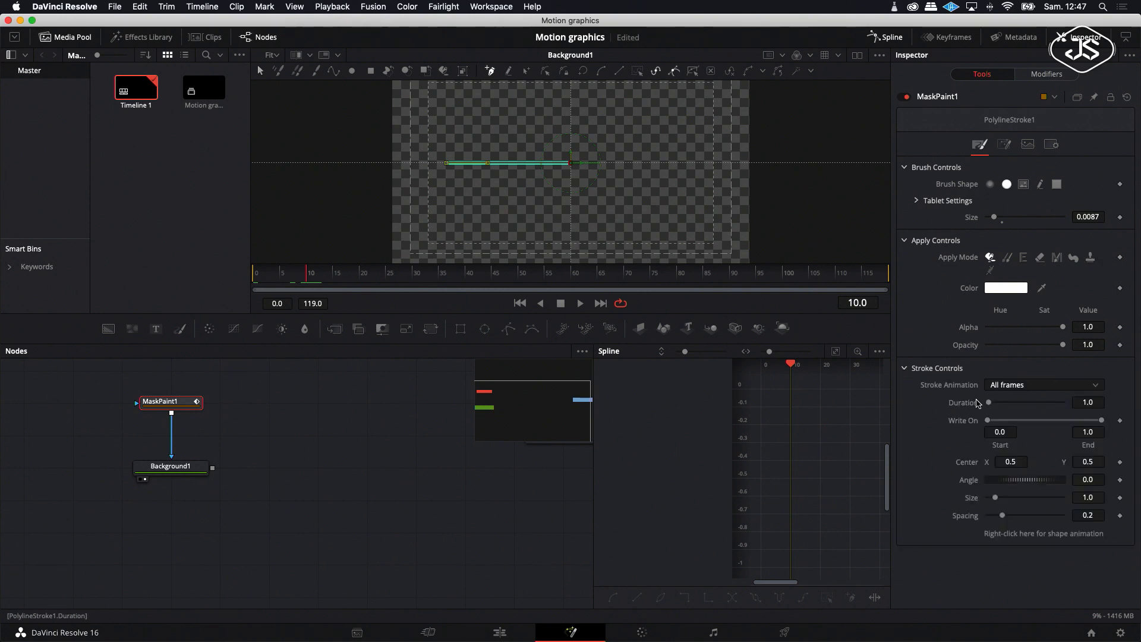
mouse_move(1102, 420)
mouse_down()
mouse_move(1020, 423)
mouse_move(1125, 428)
mouse_up()
drag(998, 425, 1125, 426)
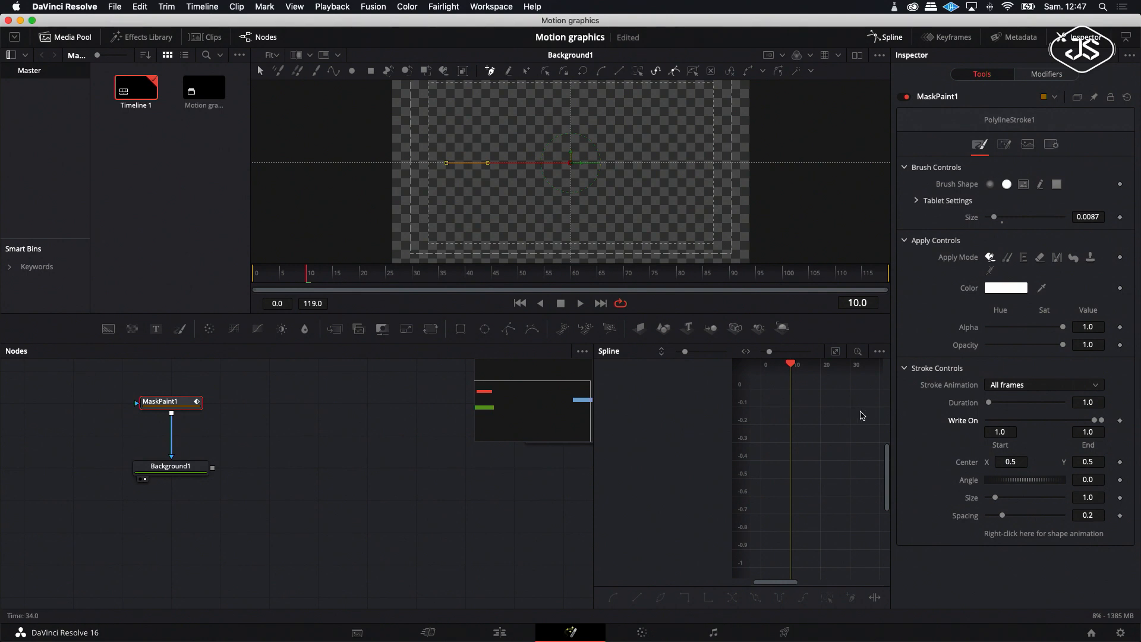
Keyframe the stroke's Write On range at frame 0 and move the playhead to frame 10.
drag(790, 365, 761, 366)
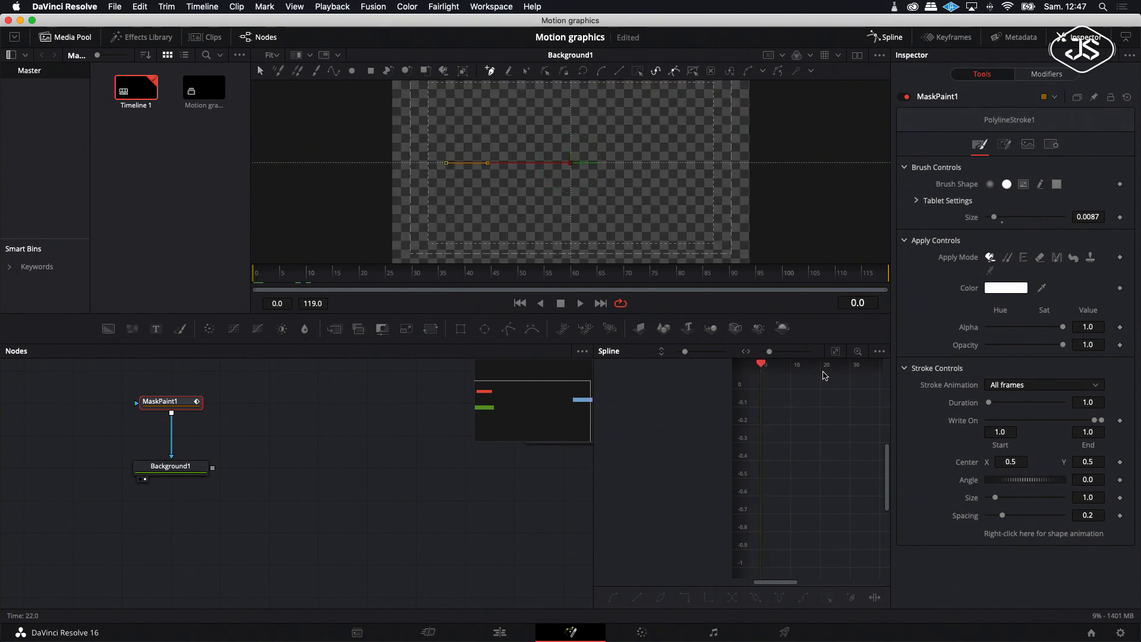
click(1120, 421)
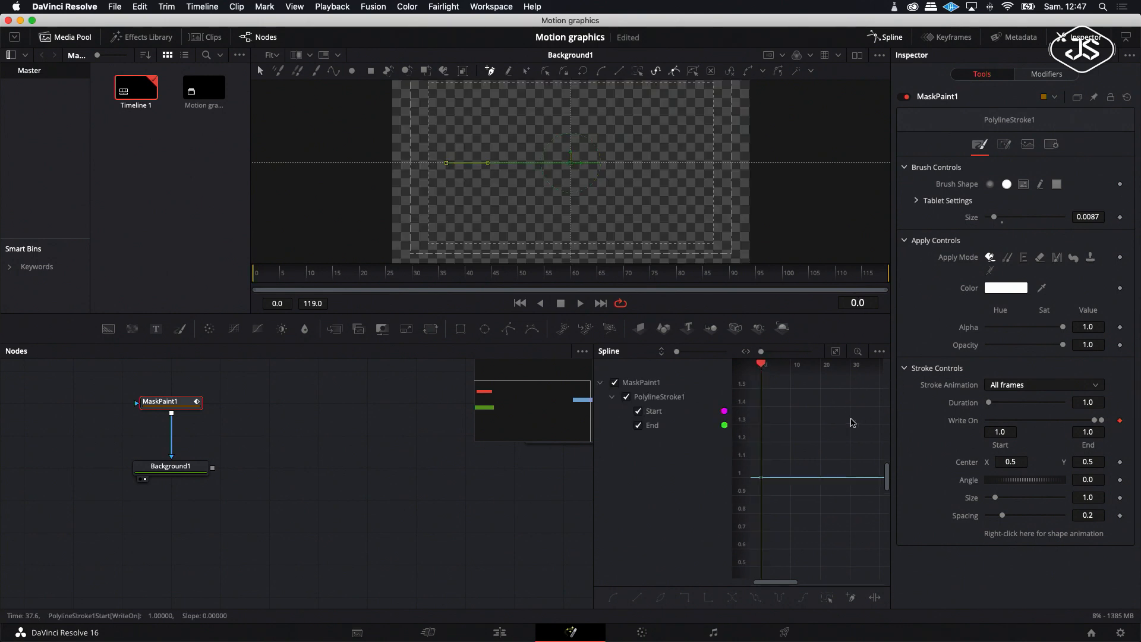
drag(765, 365, 791, 365)
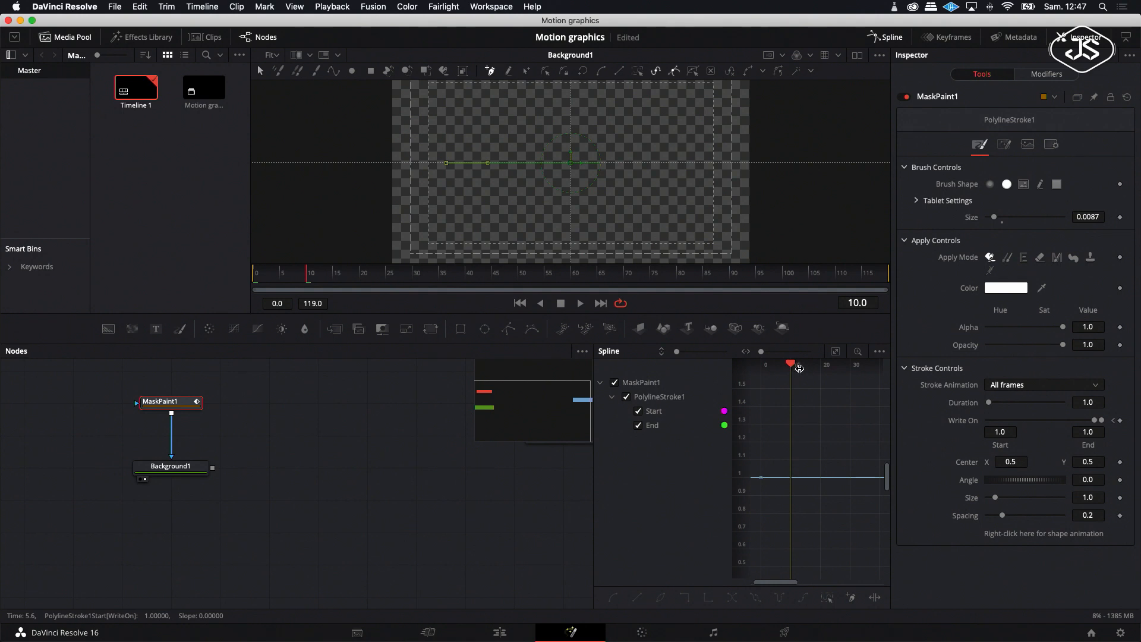
Set the polyline stroke's Write On start and end both to 0.0 at frame 10.
drag(1096, 422, 989, 422)
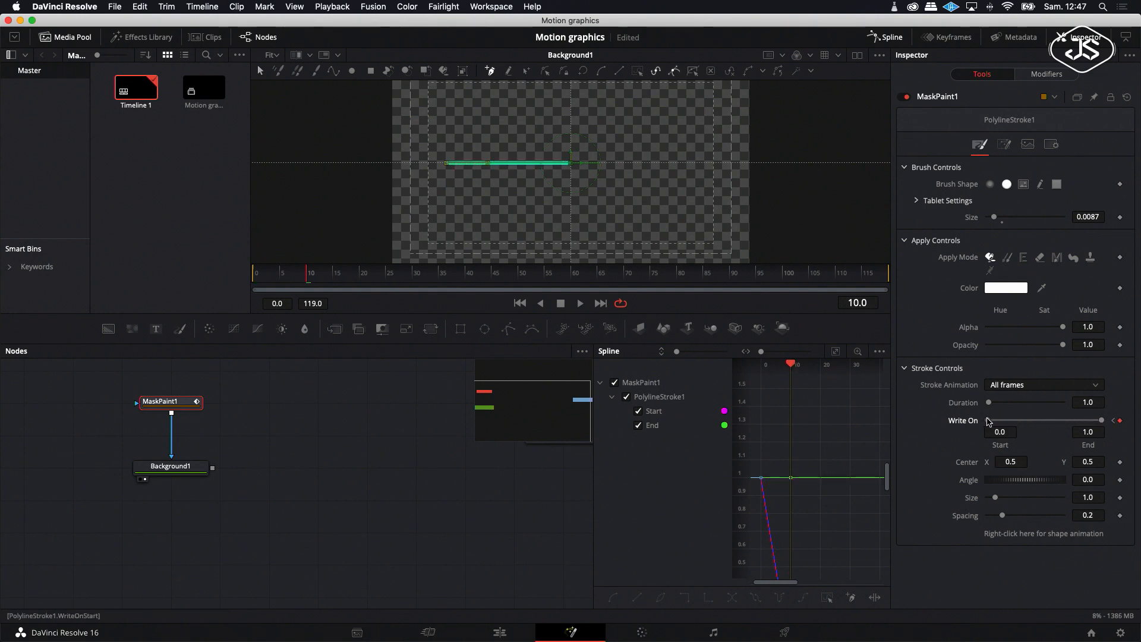
drag(1101, 421, 985, 426)
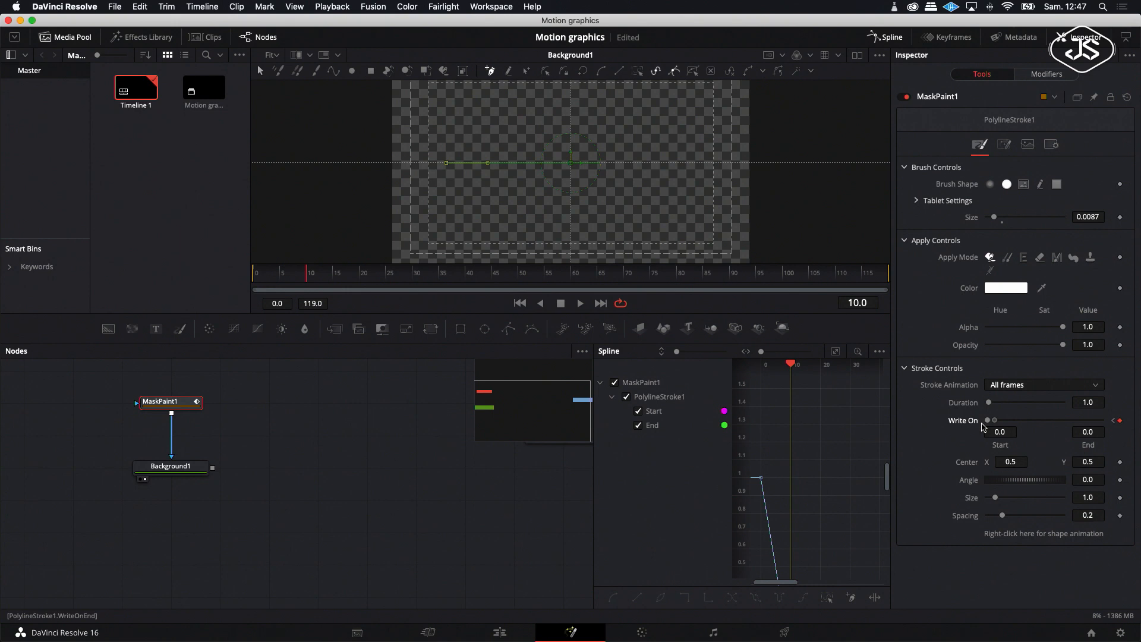
Fit the curves in a wider spline editor and smooth all keyframes of the Start and End curves.
click(836, 353)
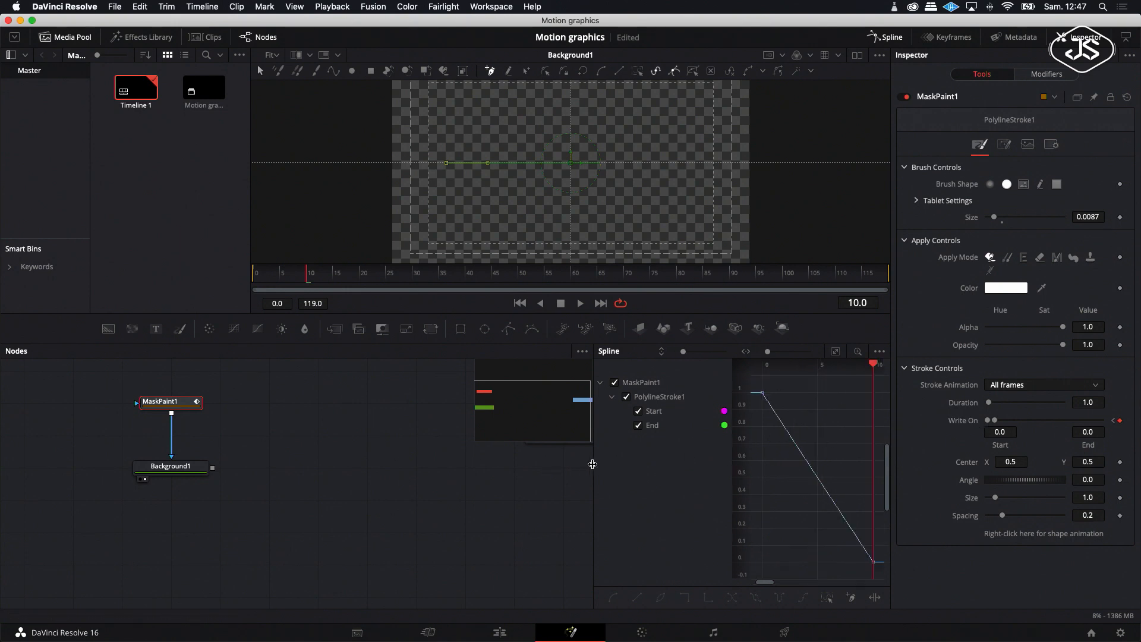
drag(592, 463, 467, 463)
drag(628, 382, 780, 570)
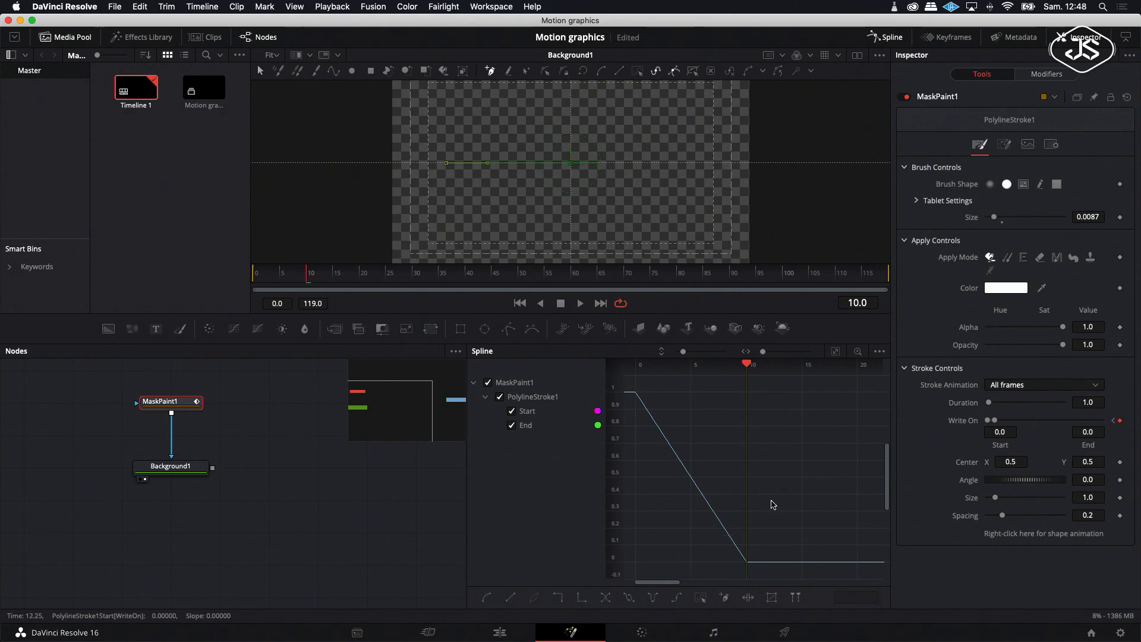
click(486, 598)
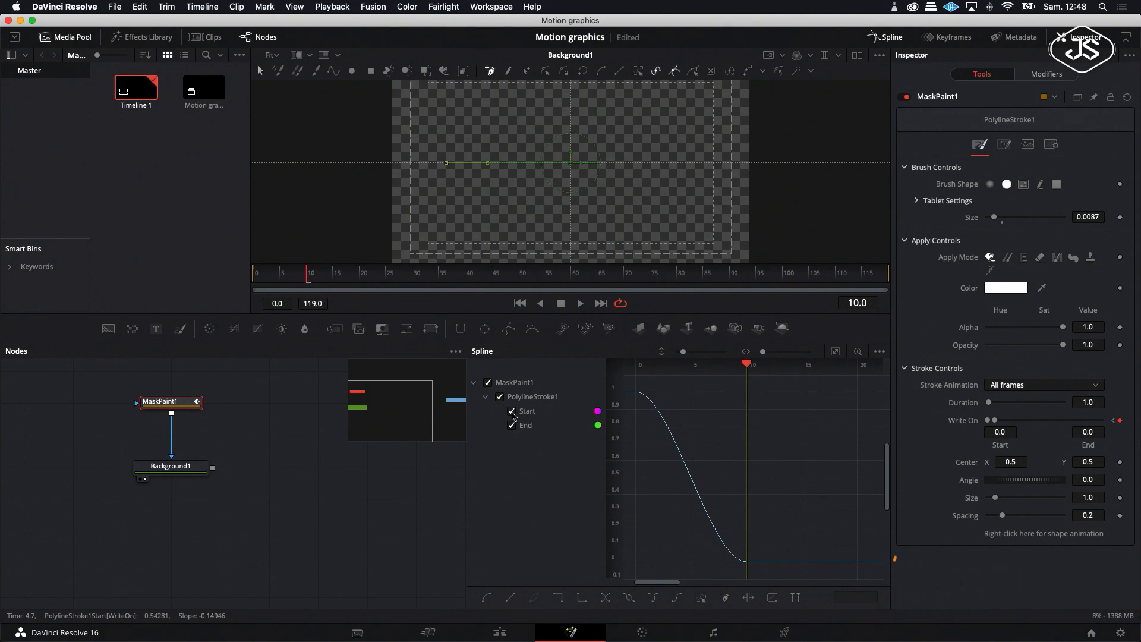
Activate only the End curve and stretch its frame 10 keyframe's incoming handle back to frame 0.
click(512, 413)
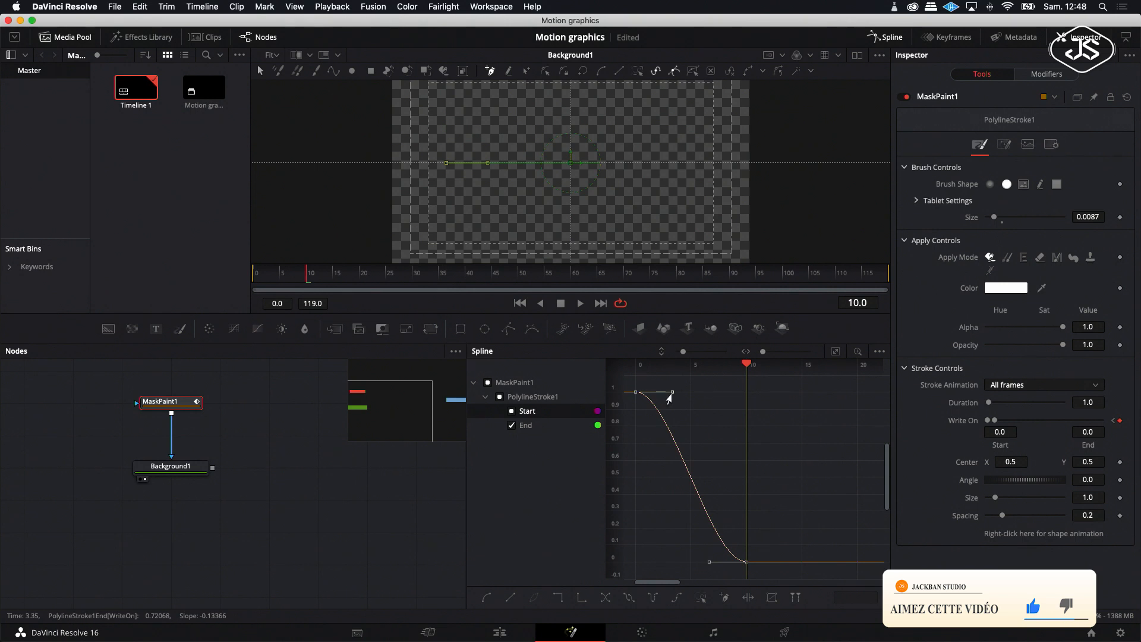
drag(707, 564, 633, 564)
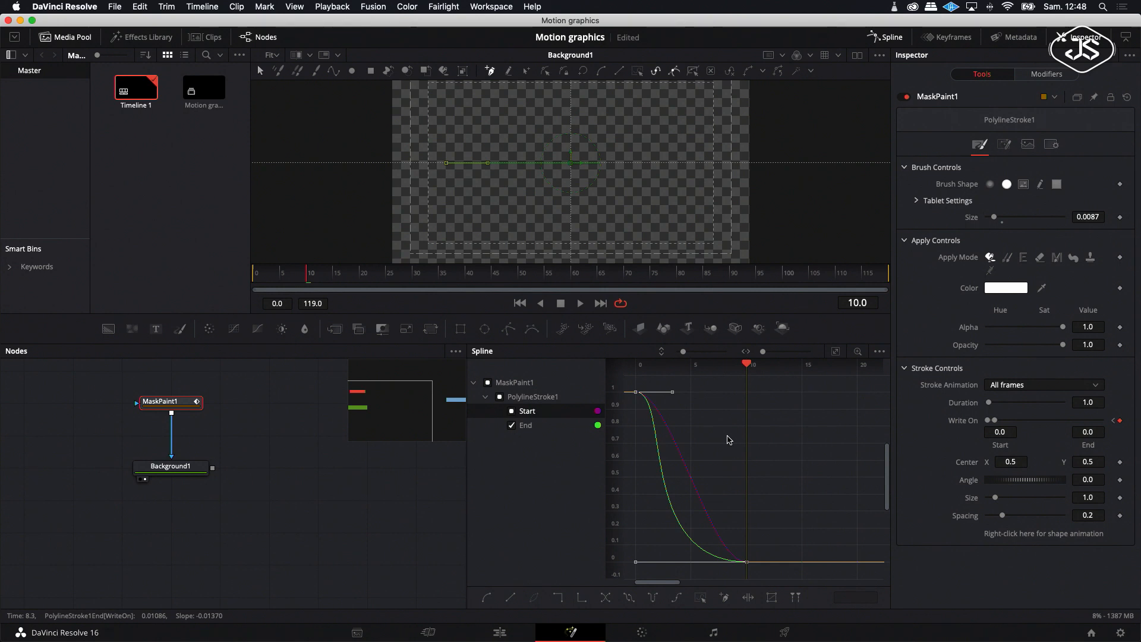
Activate only the Start curve and shift both of its keyframes three frames later, to frames 3 and 13.
click(511, 411)
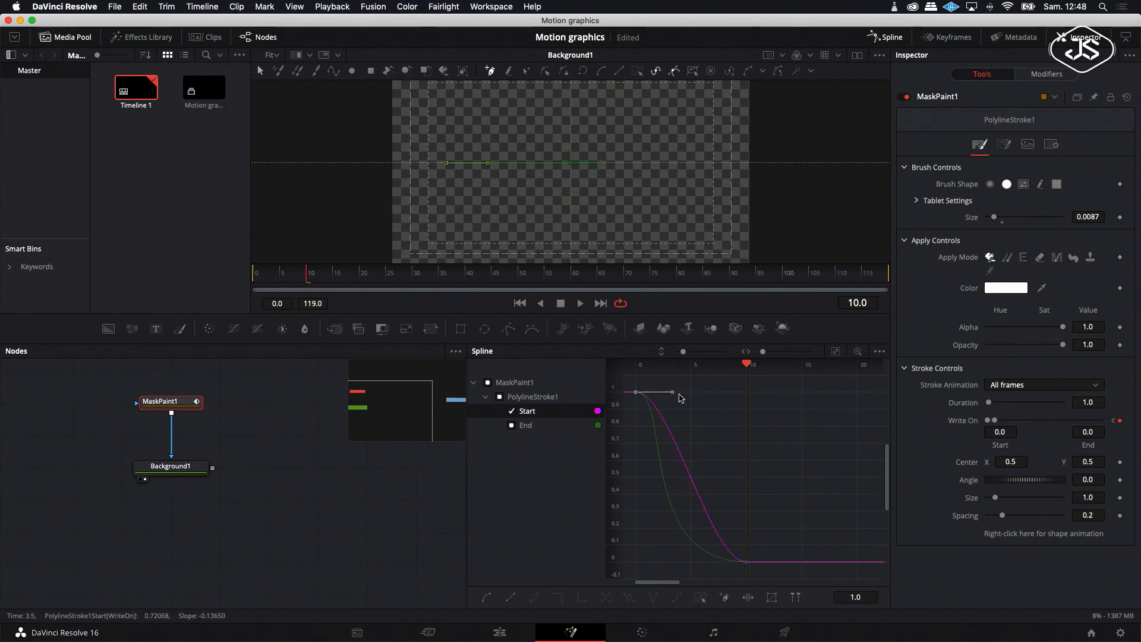
drag(674, 392, 734, 398)
drag(628, 384, 773, 575)
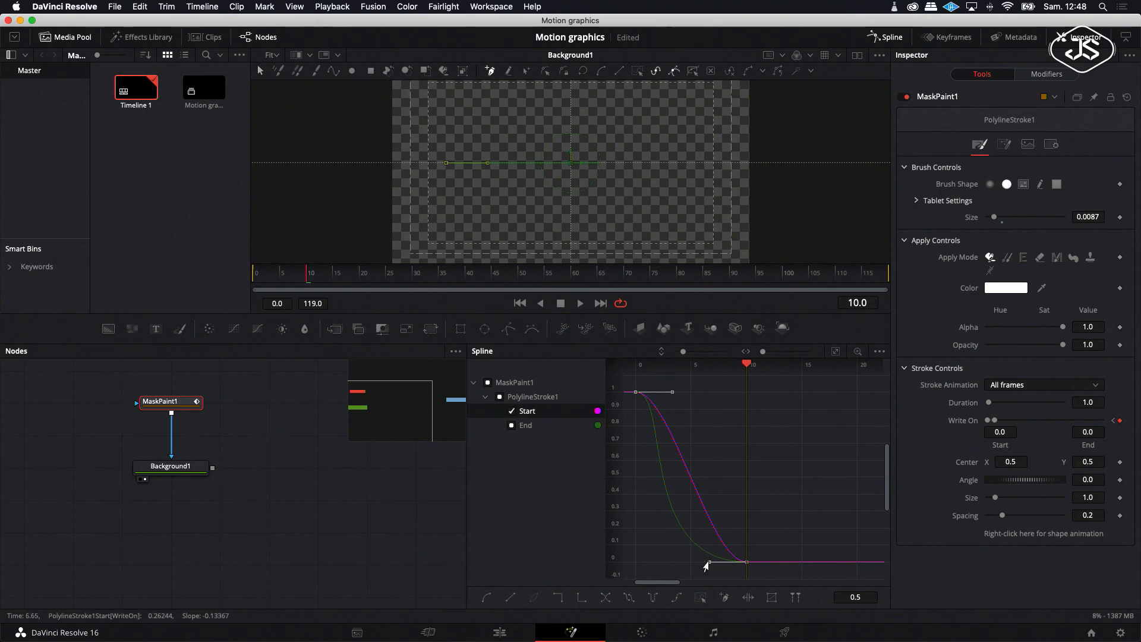
scroll(747, 536, right, 1)
scroll(734, 564, left, 1)
drag(737, 565, 773, 569)
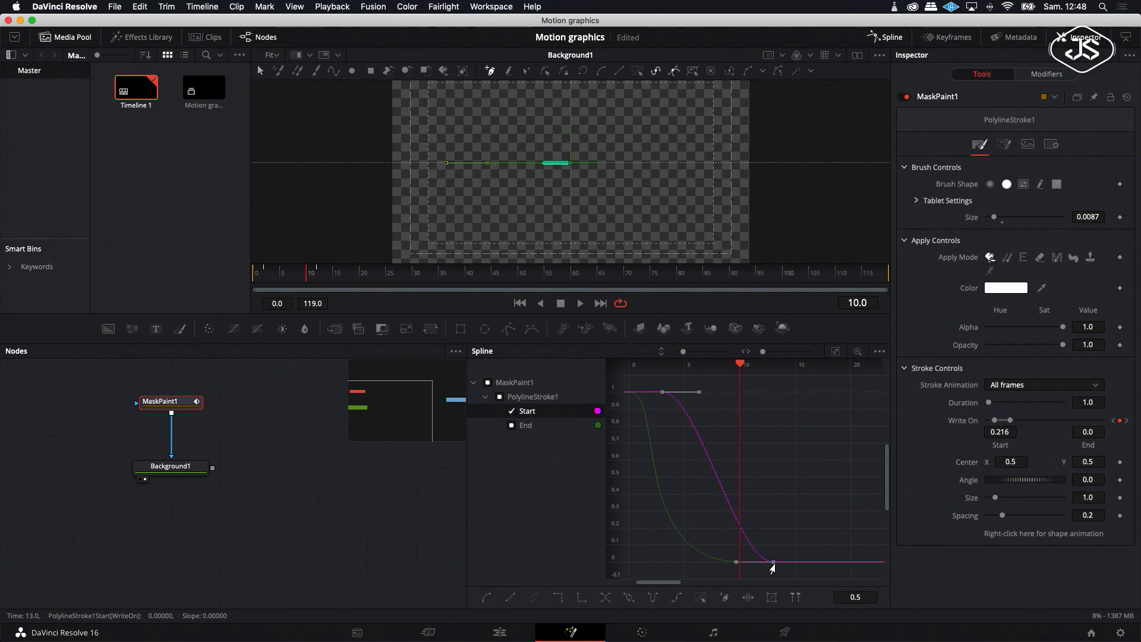
scroll(773, 564, right, 1)
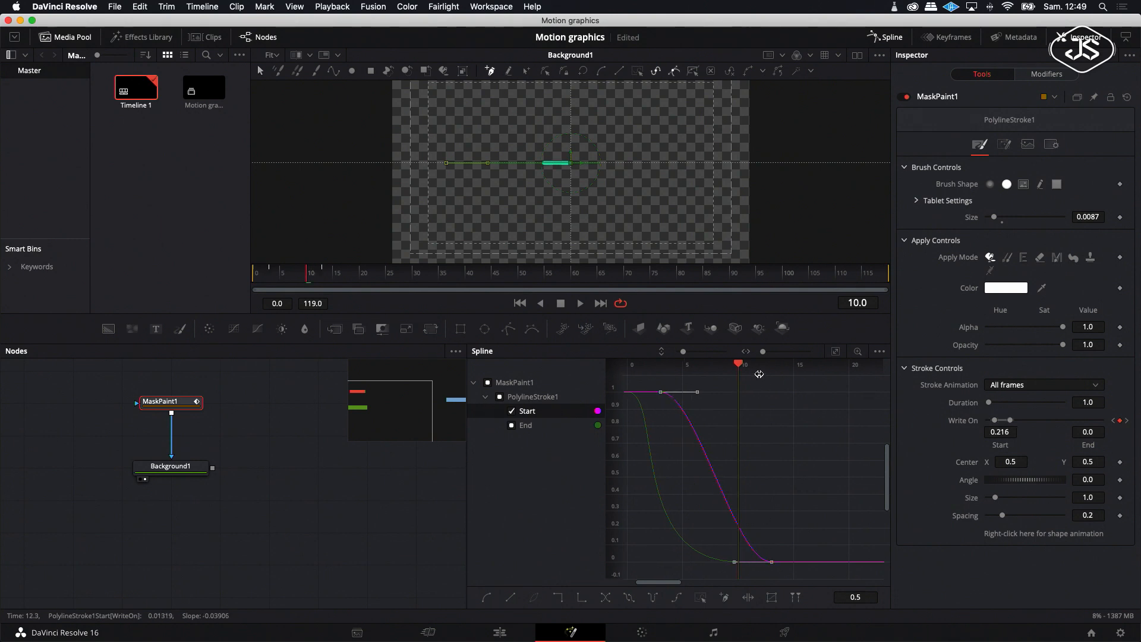
Check the stroke between frames 3 and 13, and extend the first Start keyframe's outgoing handle to frame 13.
drag(740, 365, 772, 365)
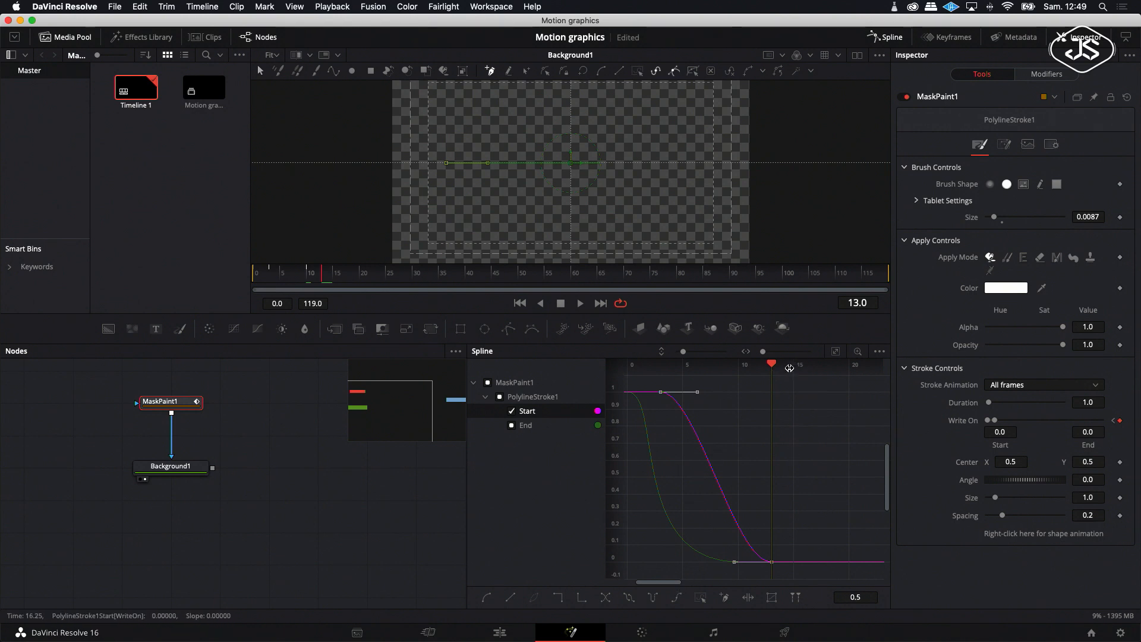
drag(772, 365, 660, 365)
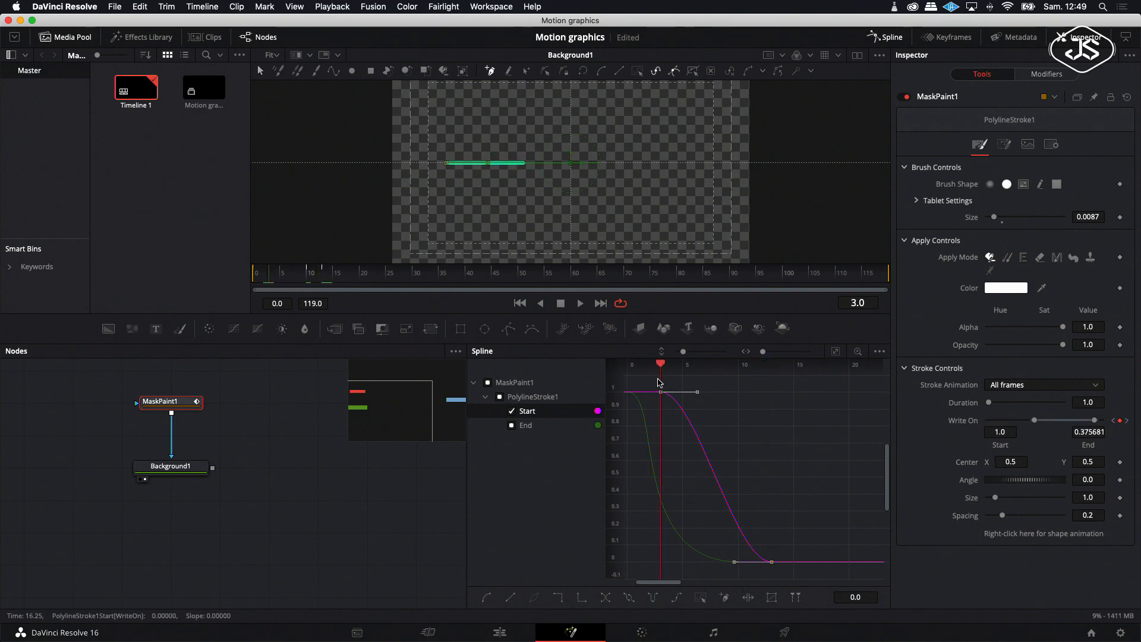
drag(660, 365, 771, 365)
drag(702, 391, 771, 398)
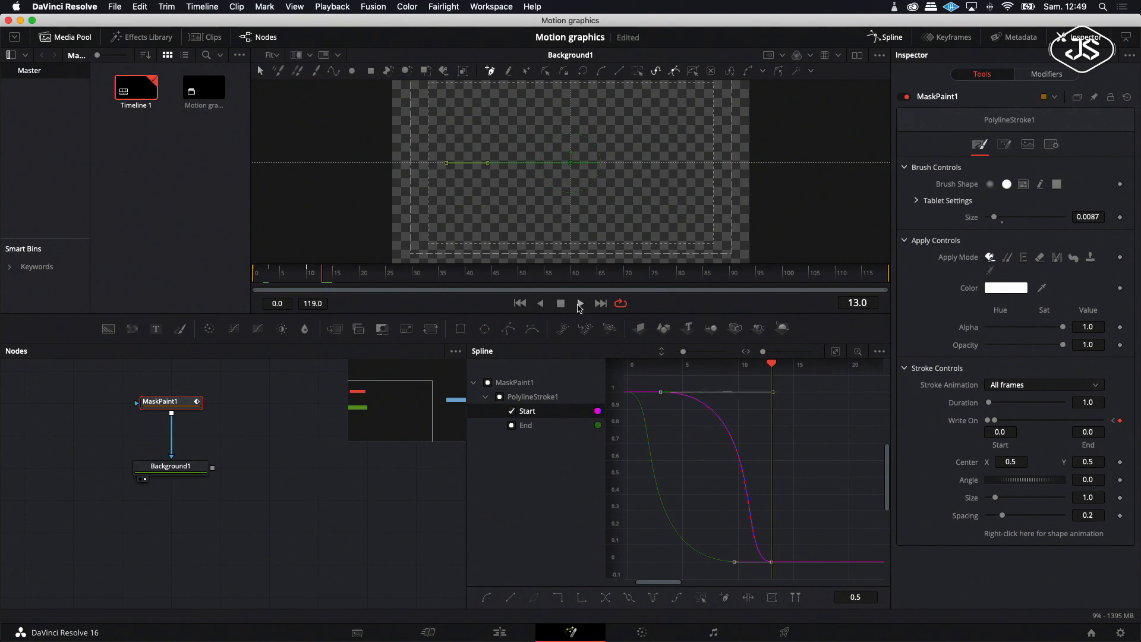
Play back the line animation, stop it and bring the beginning of the curves back into view.
click(245, 576)
click(579, 304)
click(558, 303)
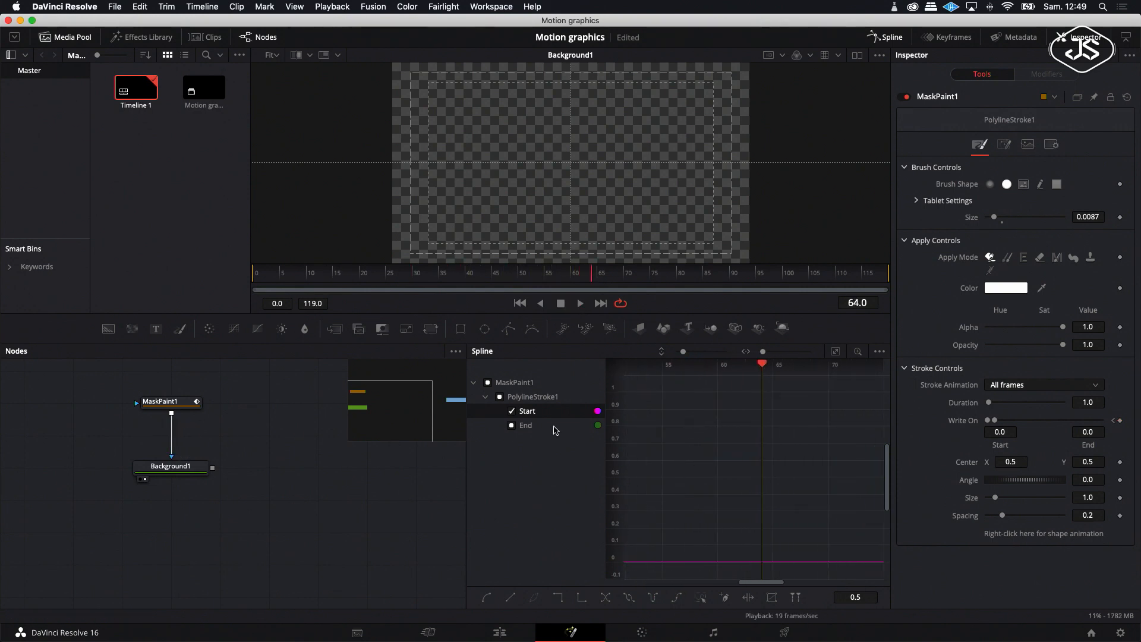
scroll(660, 461, left, 5)
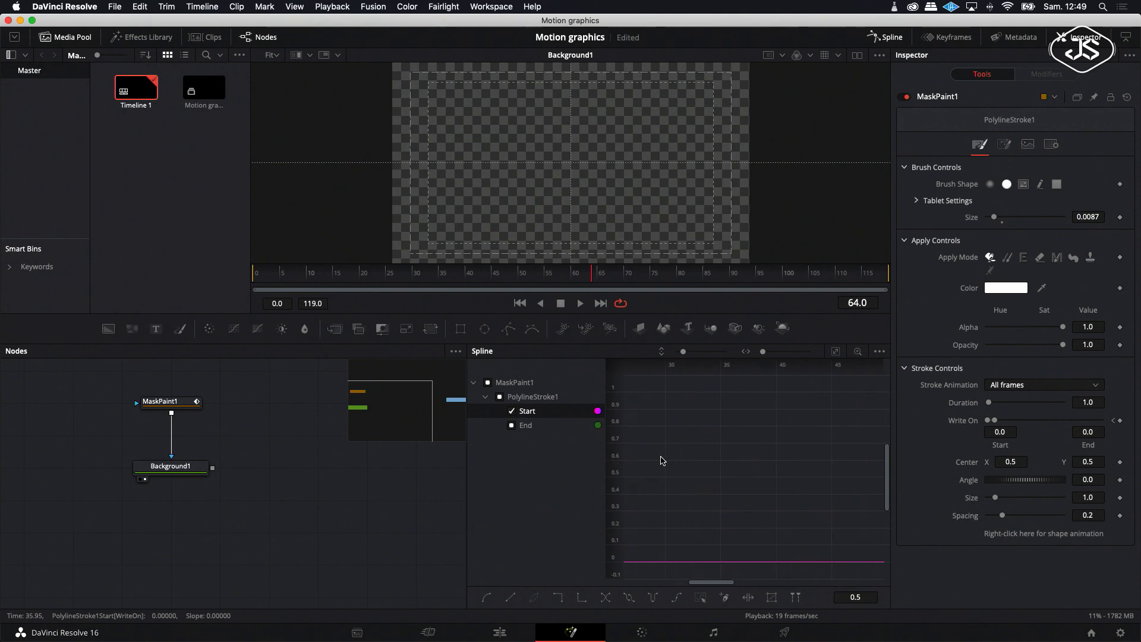
scroll(661, 460, left, 4)
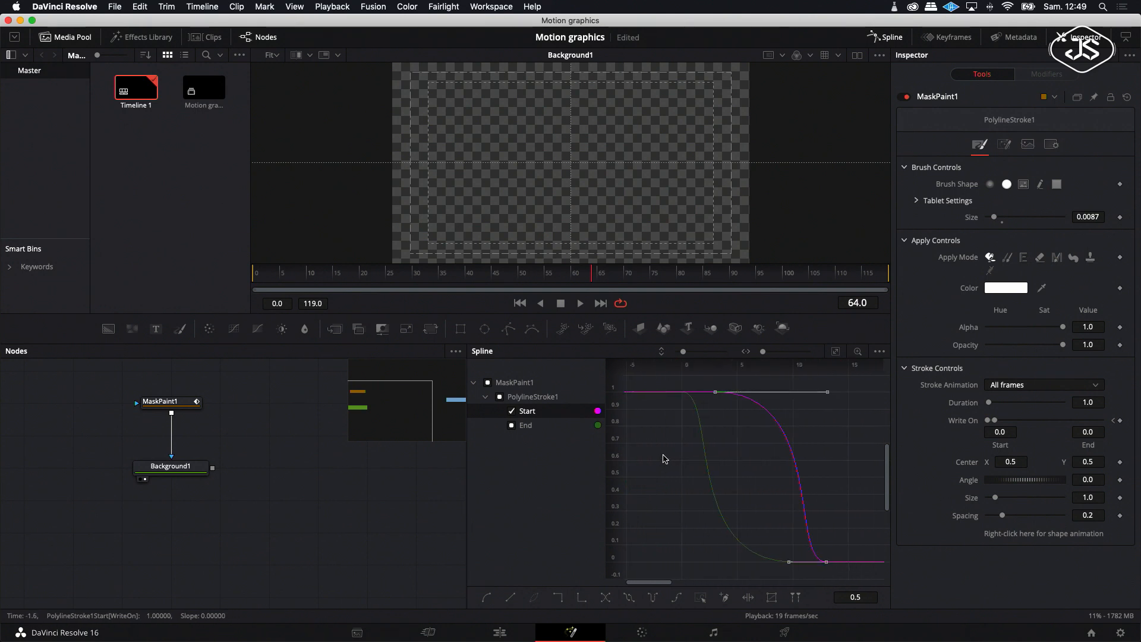
Move the playhead to frame 3, end the render range at frame 24 and preview the looping line animation.
drag(591, 275, 272, 279)
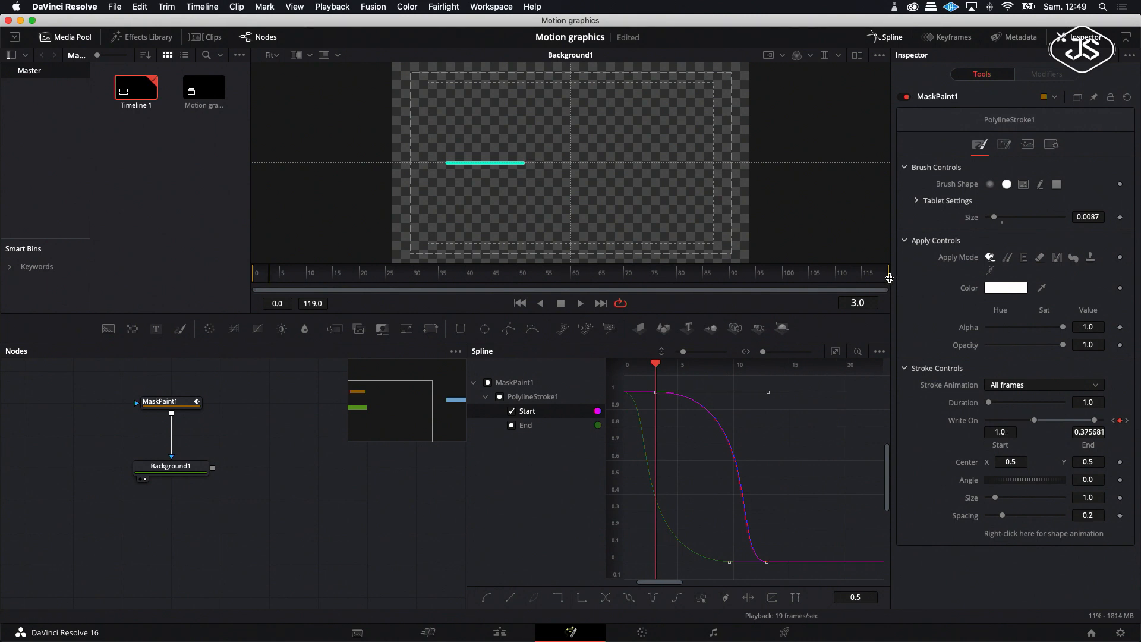
drag(888, 276, 387, 277)
click(580, 303)
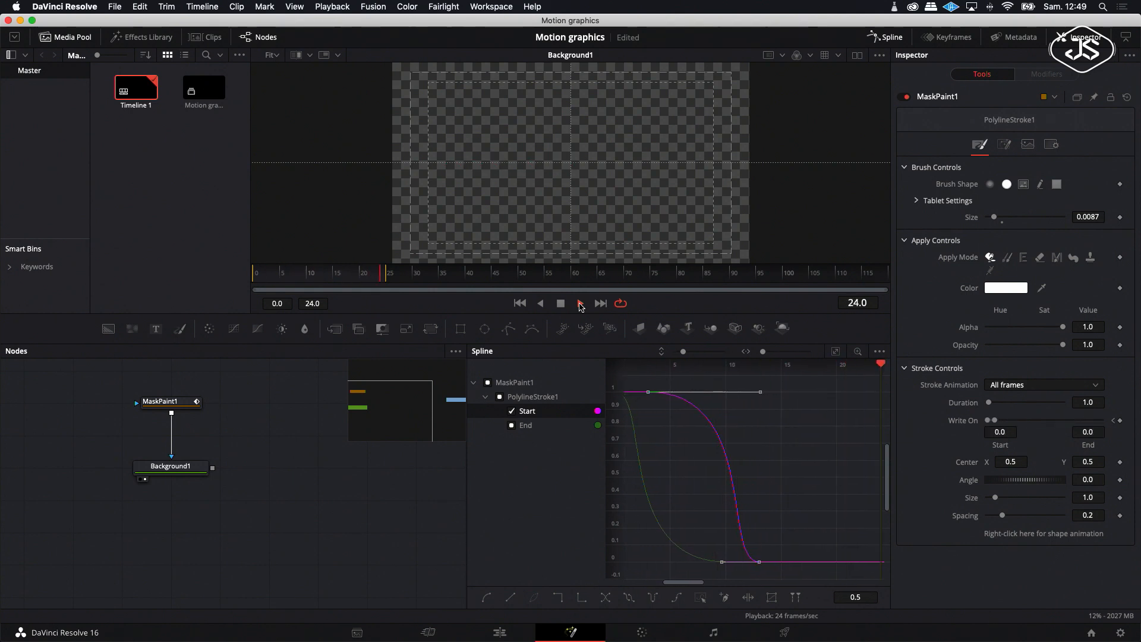
click(580, 304)
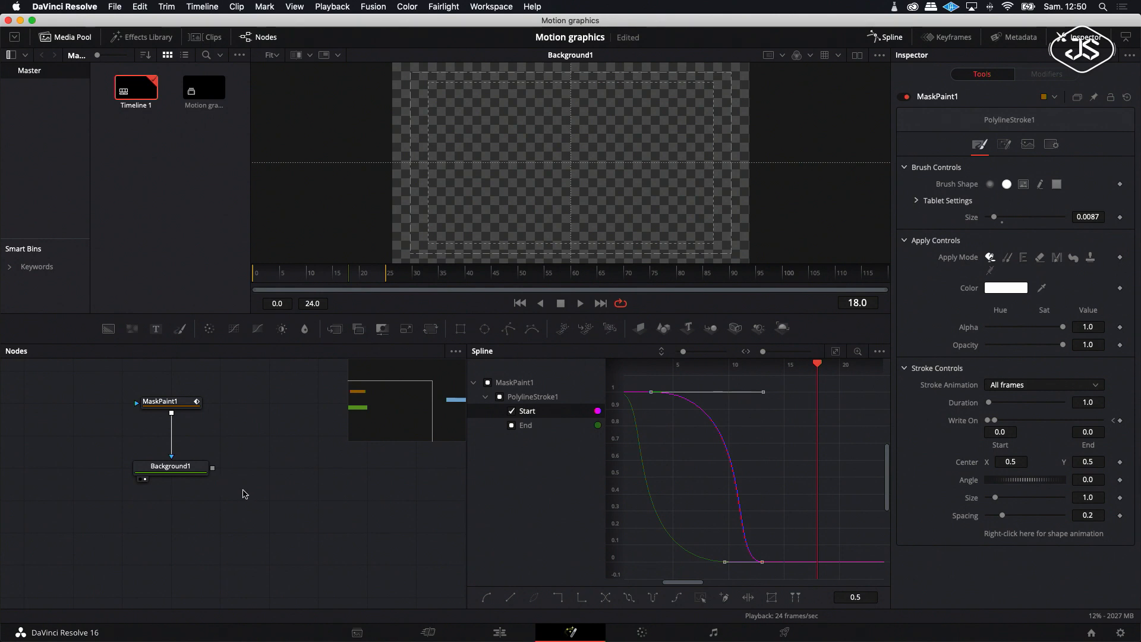
Group the MaskPaint1 and Background1 nodes and position the group lower in the node graph.
click(176, 407)
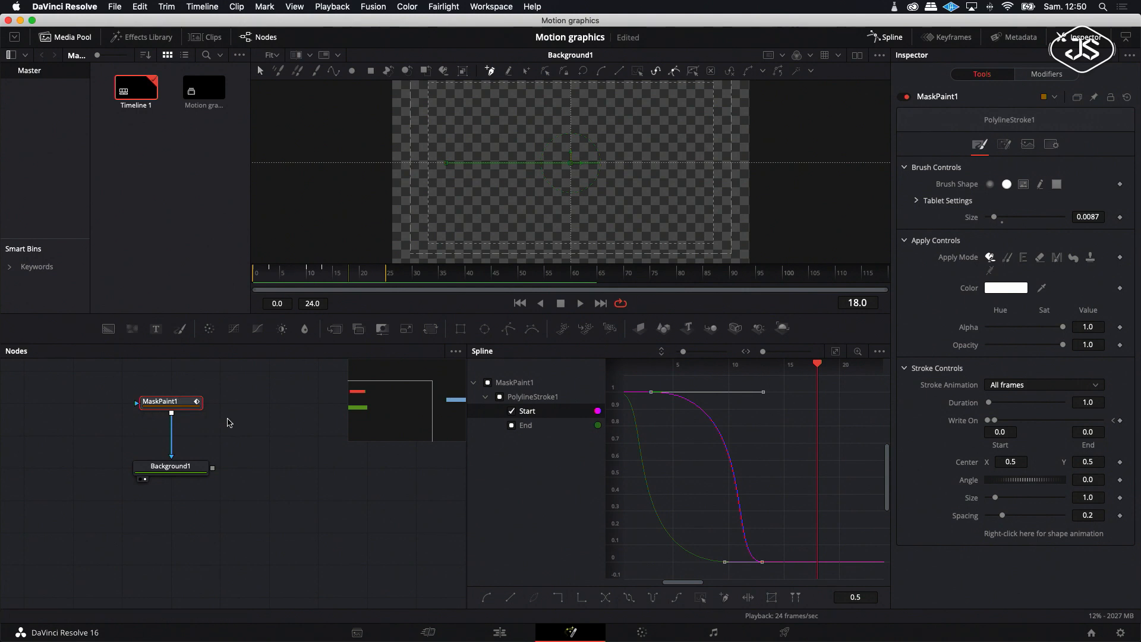
click(205, 413)
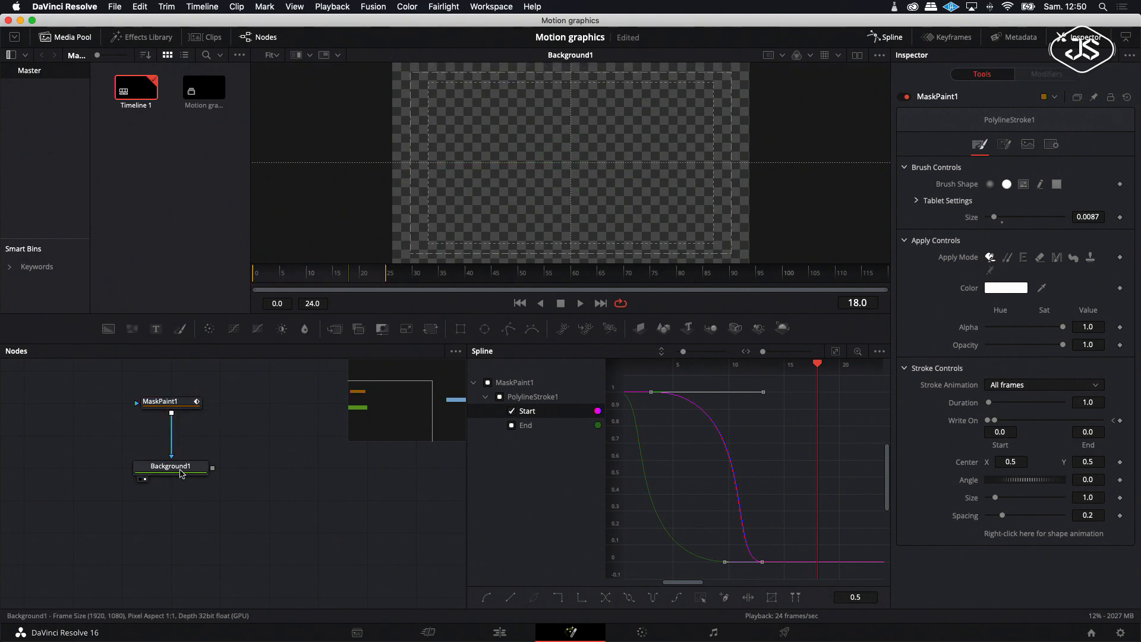
click(180, 472)
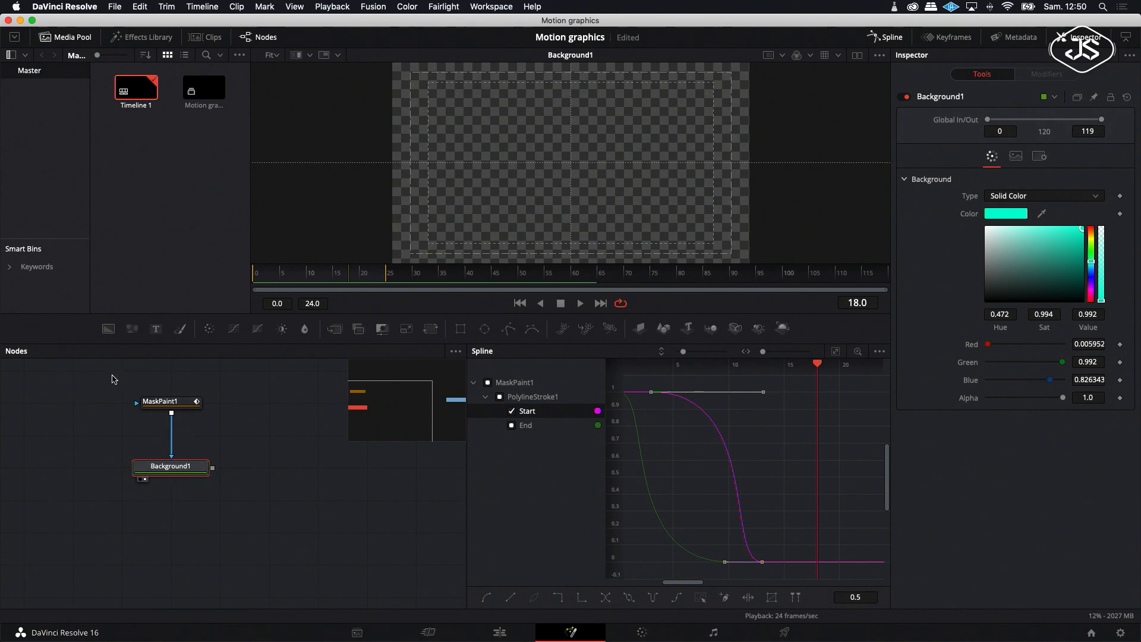
drag(105, 376, 231, 485)
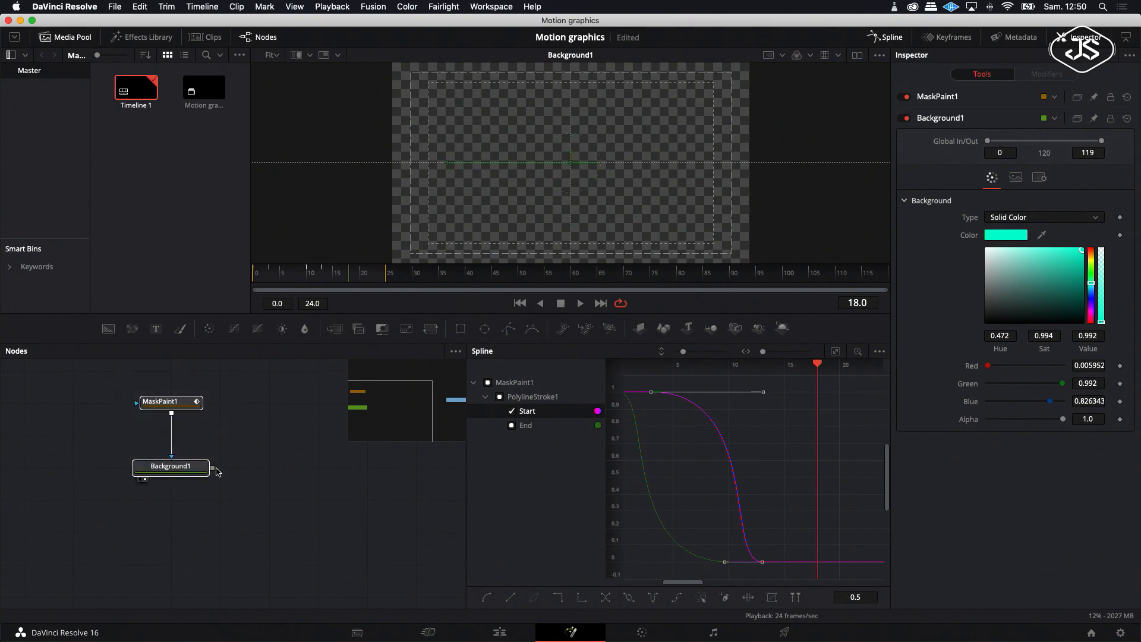
right_click(194, 471)
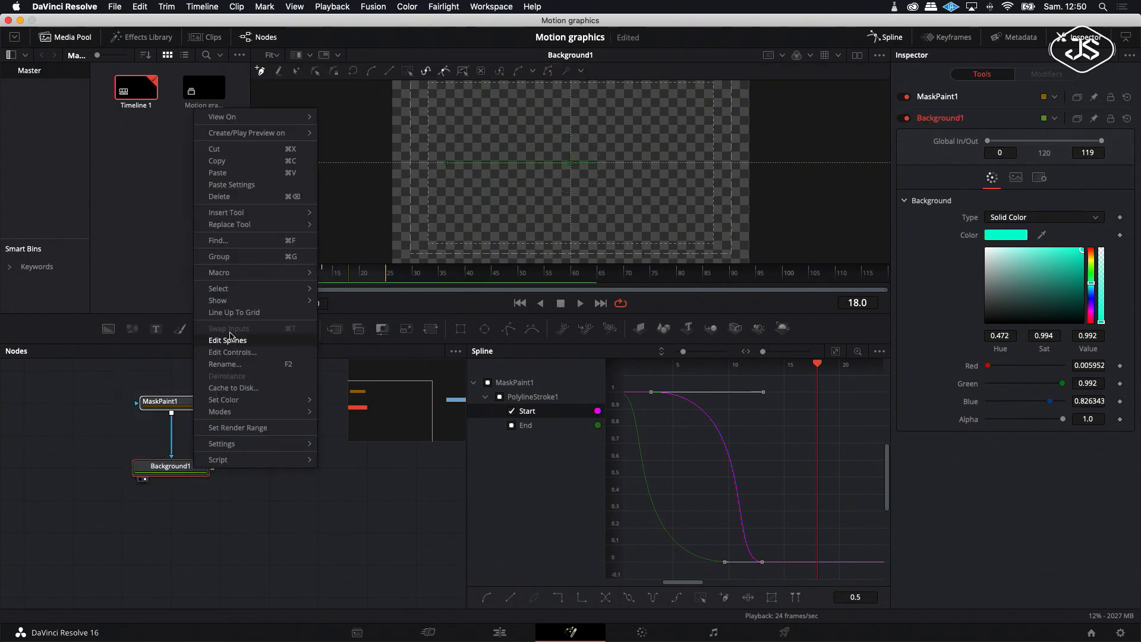
click(226, 257)
drag(183, 396, 171, 482)
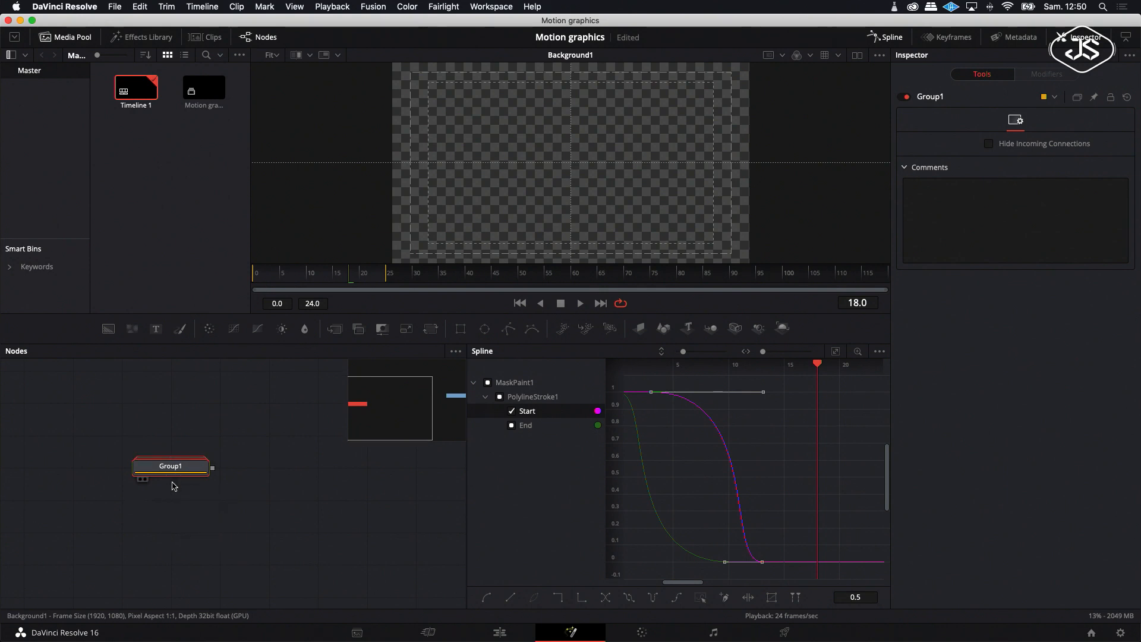
drag(169, 465, 168, 497)
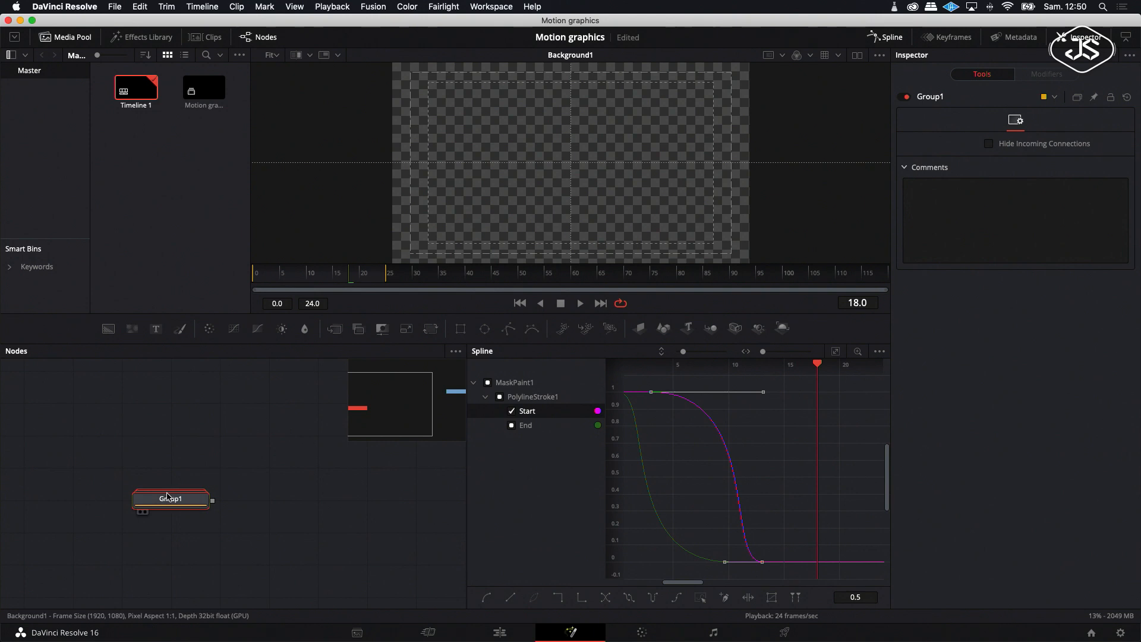
Copy the Group1 node, paste a duplicate and place it directly above the original.
right_click(173, 501)
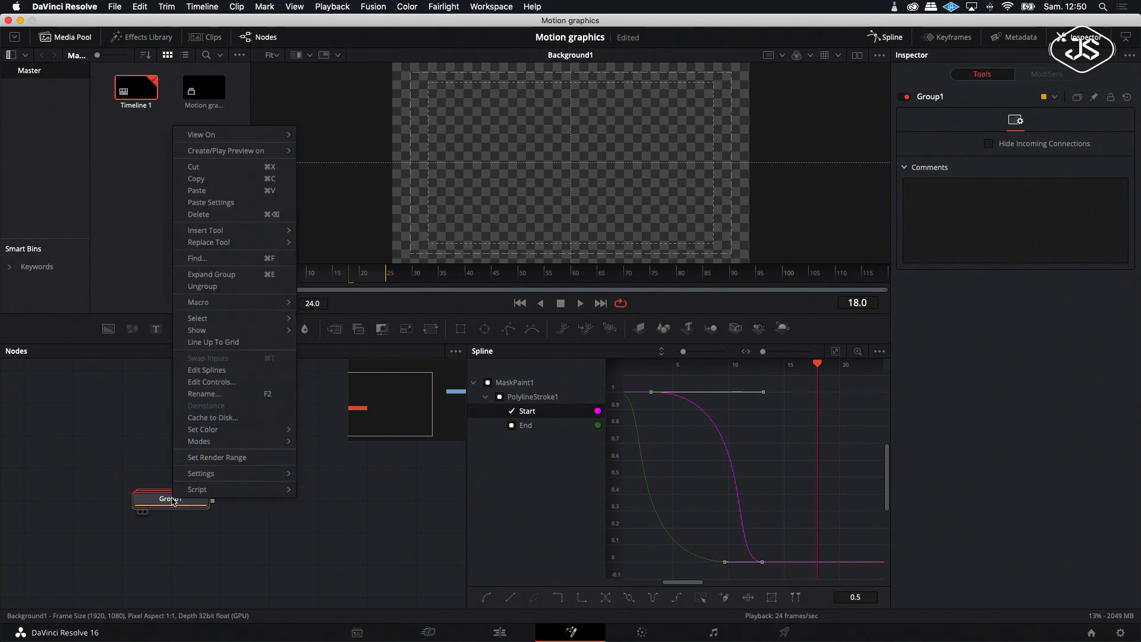
click(201, 185)
click(224, 427)
right_click(225, 427)
mouse_move(273, 467)
click(281, 614)
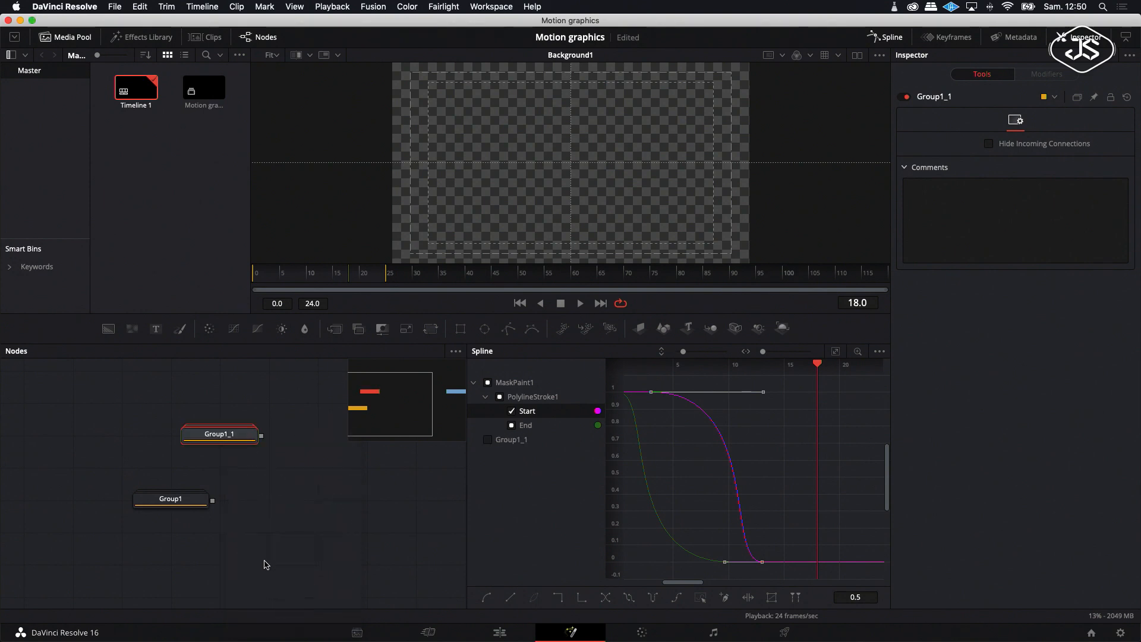
drag(223, 437, 174, 469)
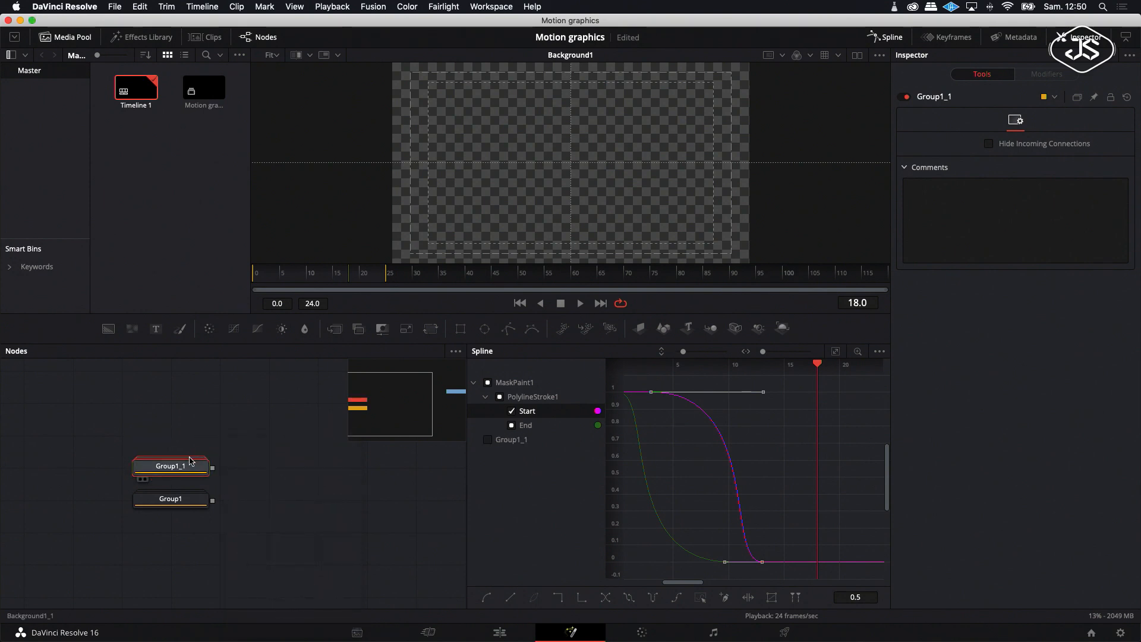
Paste a second duplicate of the group and stack it above the first copy.
click(281, 502)
right_click(259, 479)
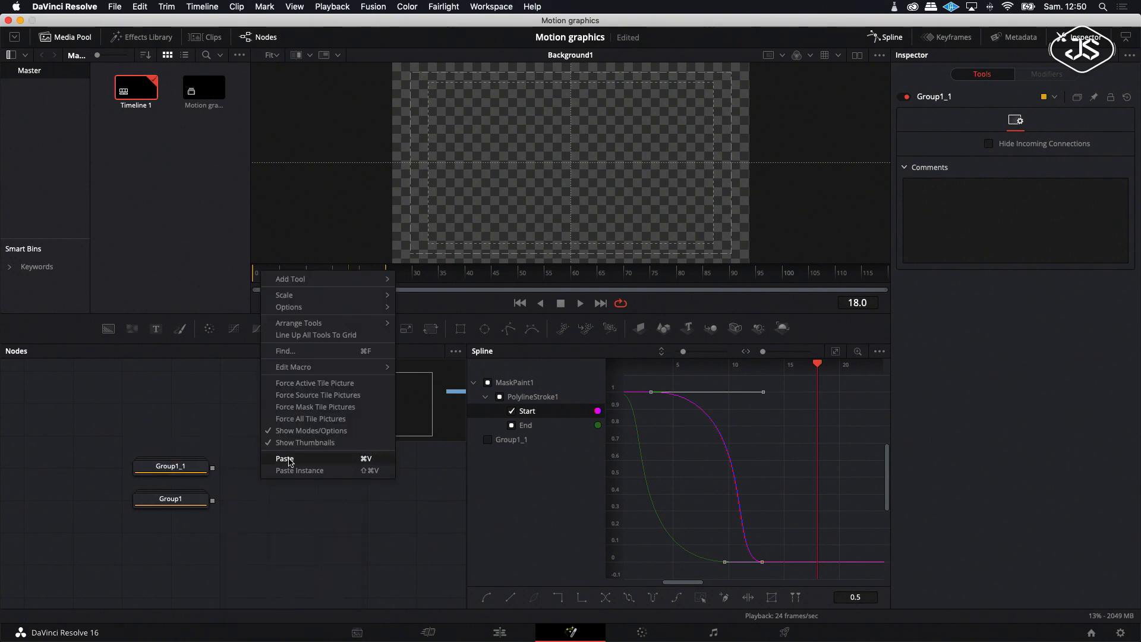
click(283, 468)
drag(277, 470, 186, 438)
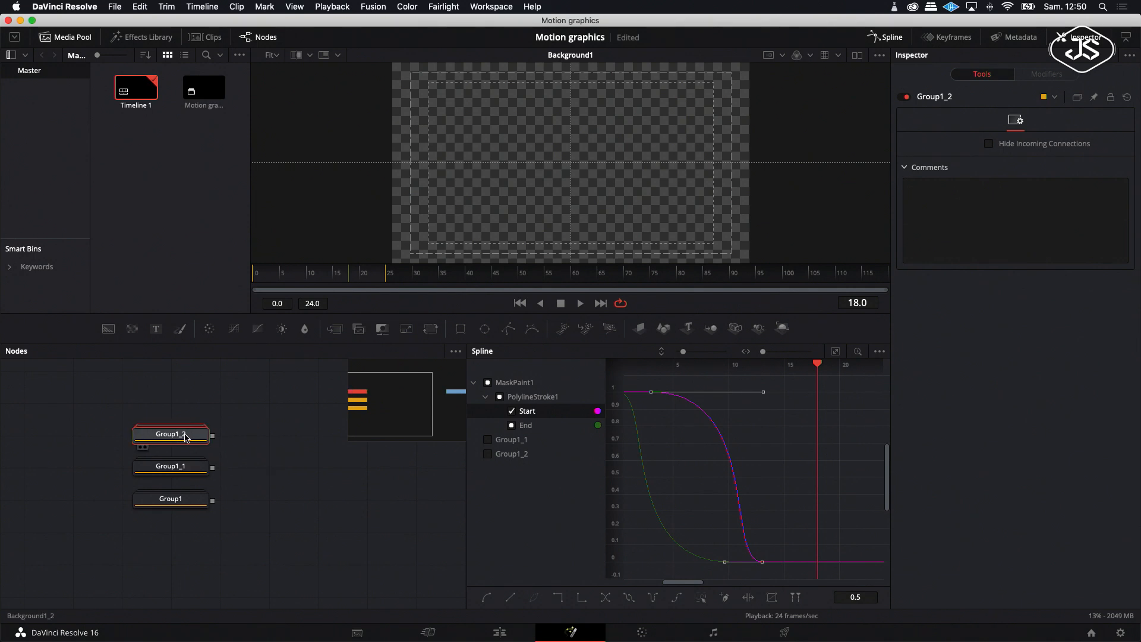
Enable motion blur with quality 10 on the PolylineStroke1 modifier of MaskPaint1 inside Group1, then collapse the group.
double_click(173, 503)
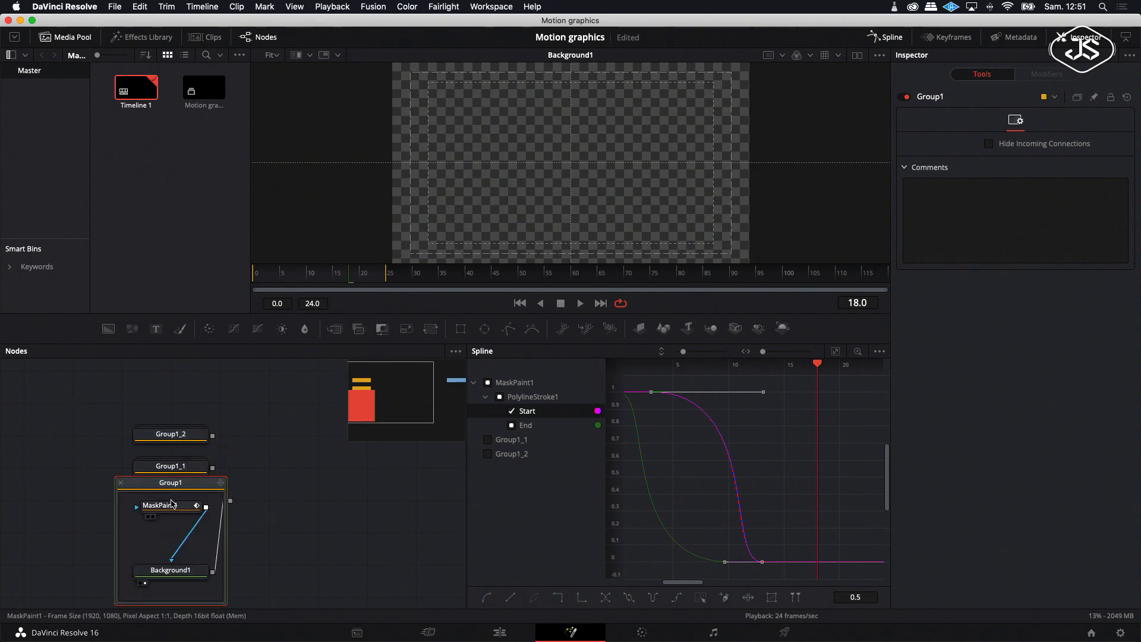
click(169, 506)
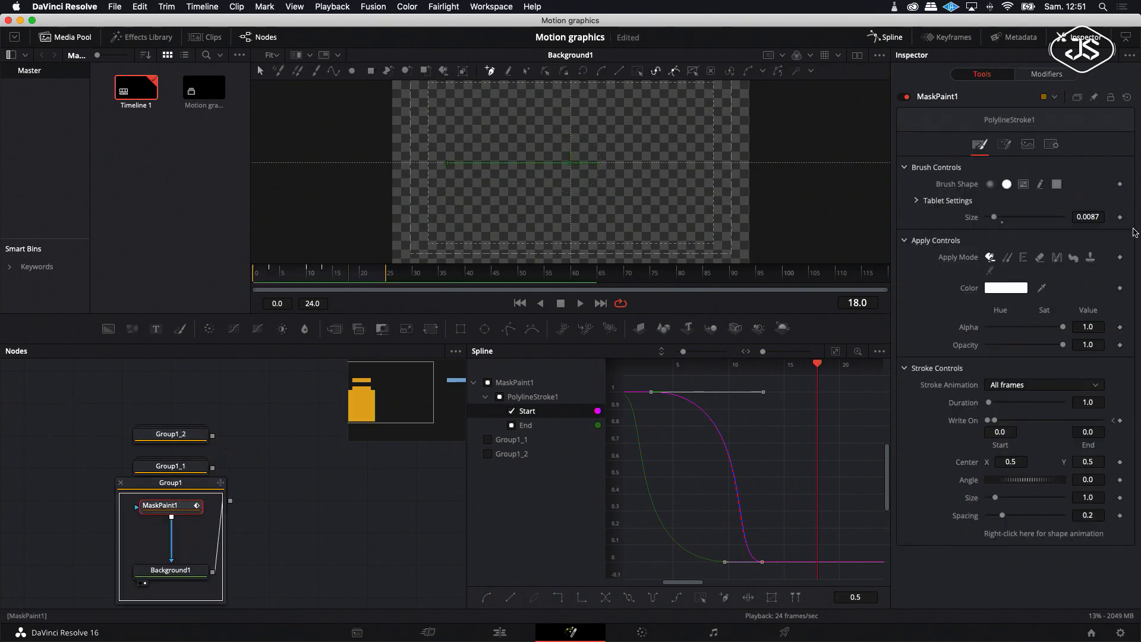
click(1050, 145)
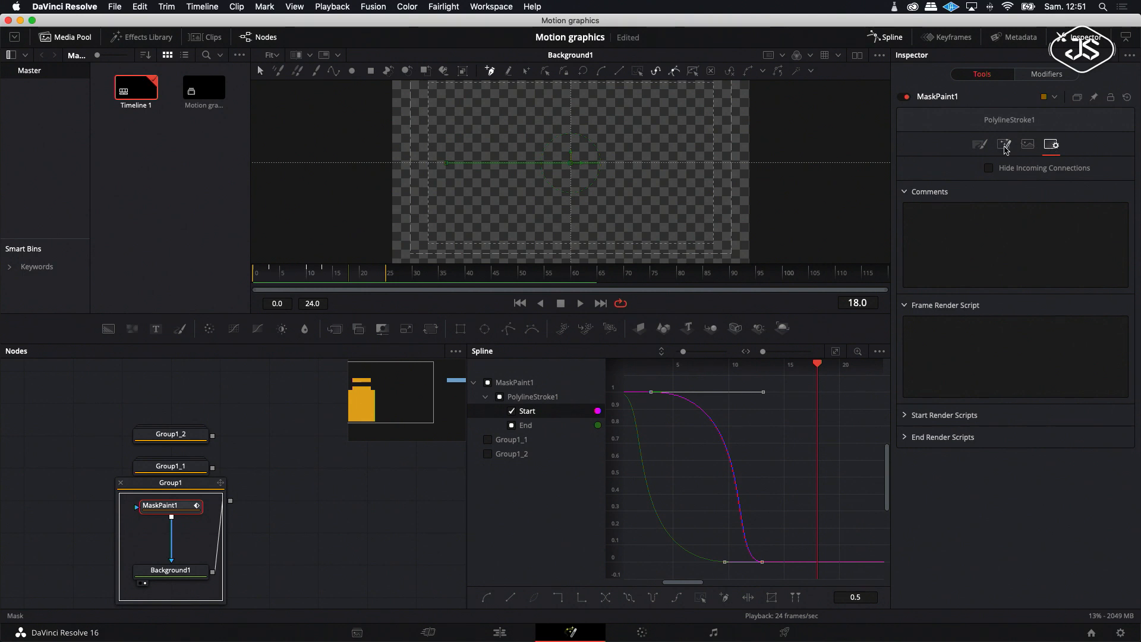
click(1046, 74)
click(1028, 119)
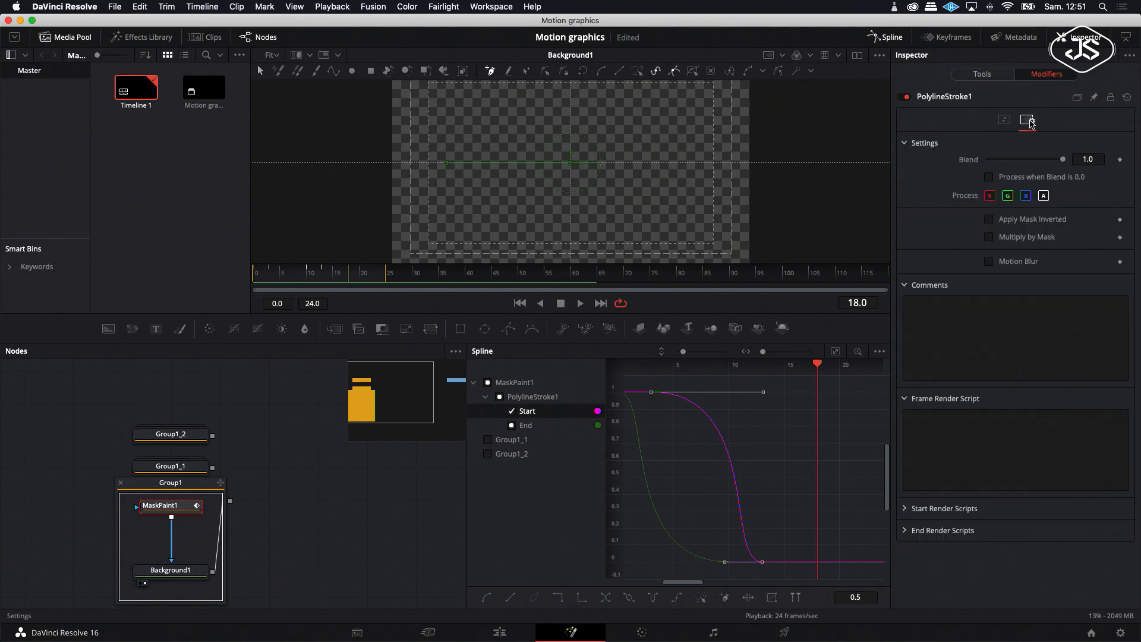
click(988, 260)
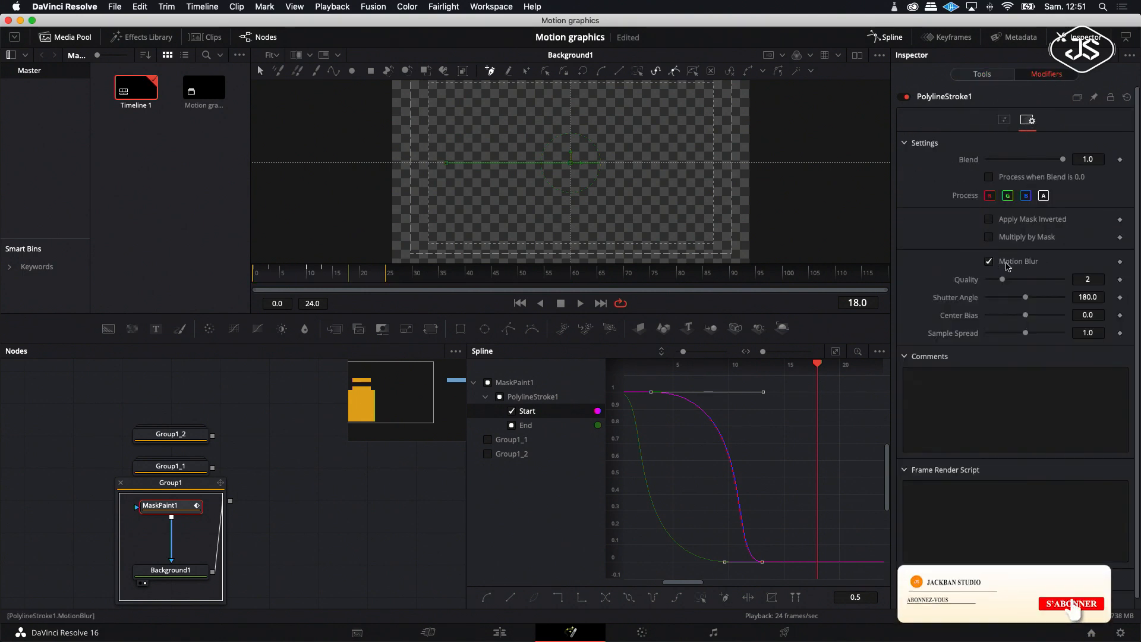
drag(1003, 280, 1064, 279)
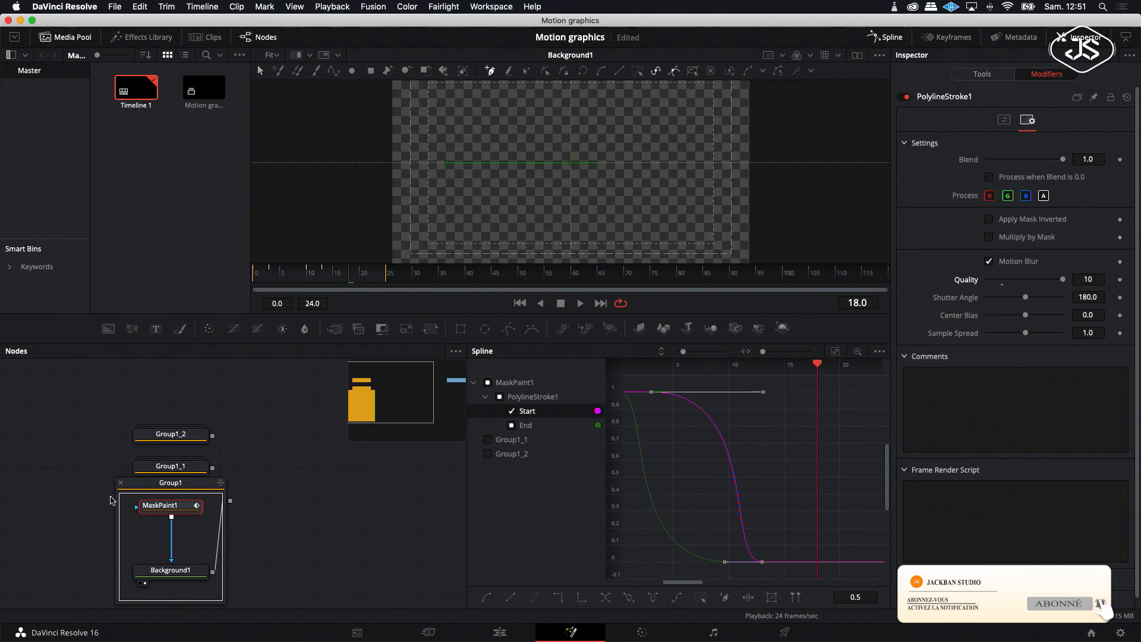
click(121, 483)
Enable motion blur with quality 10 on the PolylineStroke1_1 modifier inside Group1_1 and collapse the group.
double_click(156, 468)
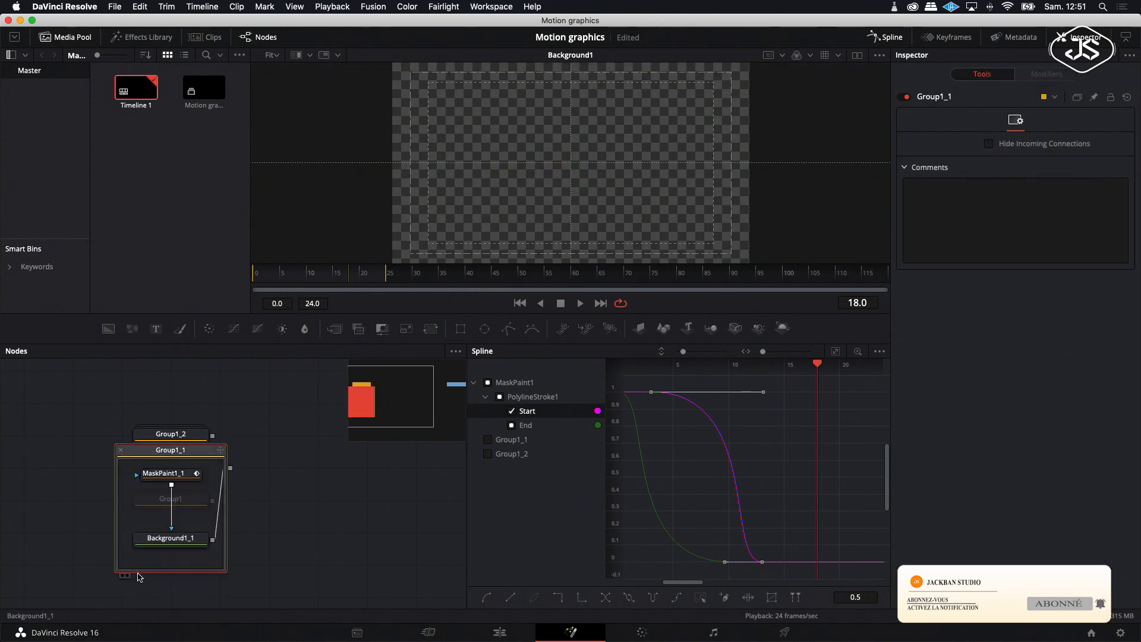
click(162, 474)
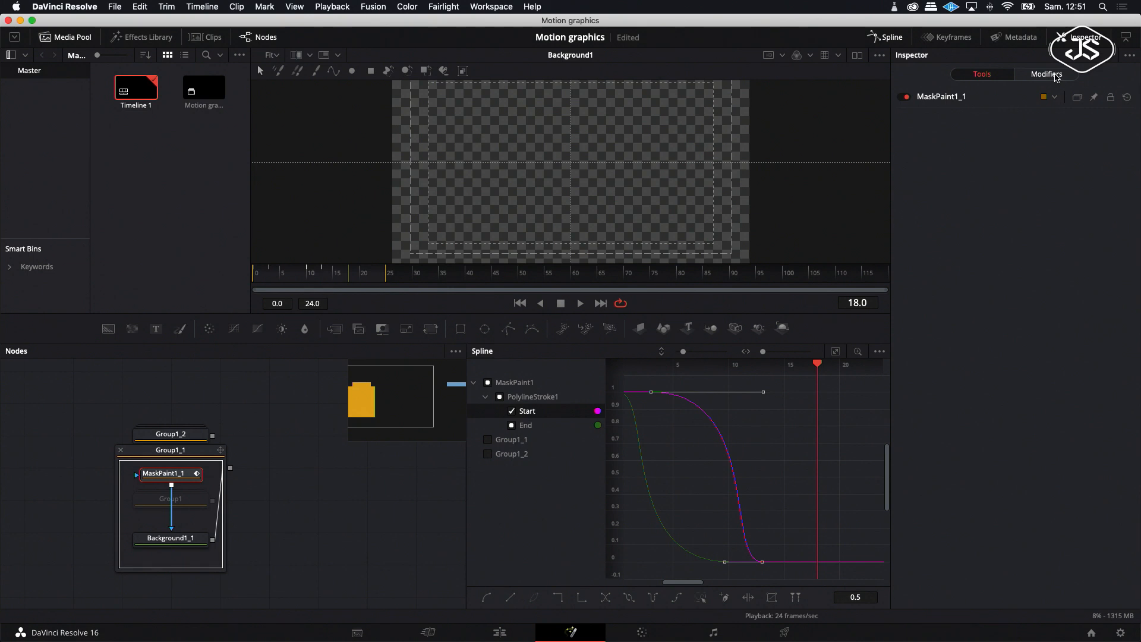
click(1046, 73)
click(1028, 120)
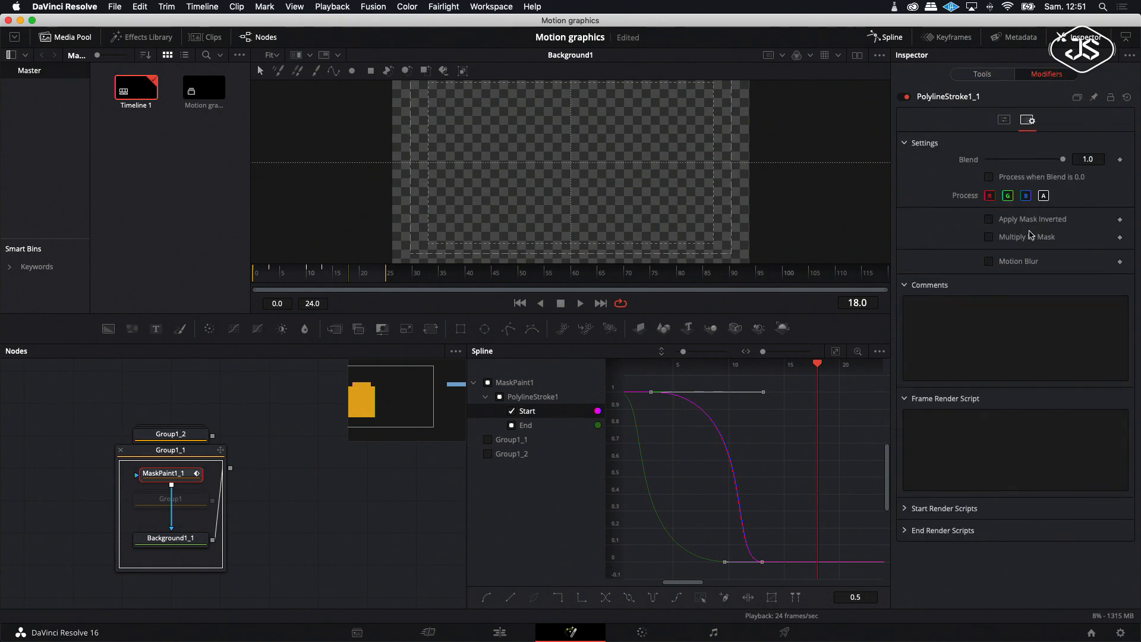
click(989, 261)
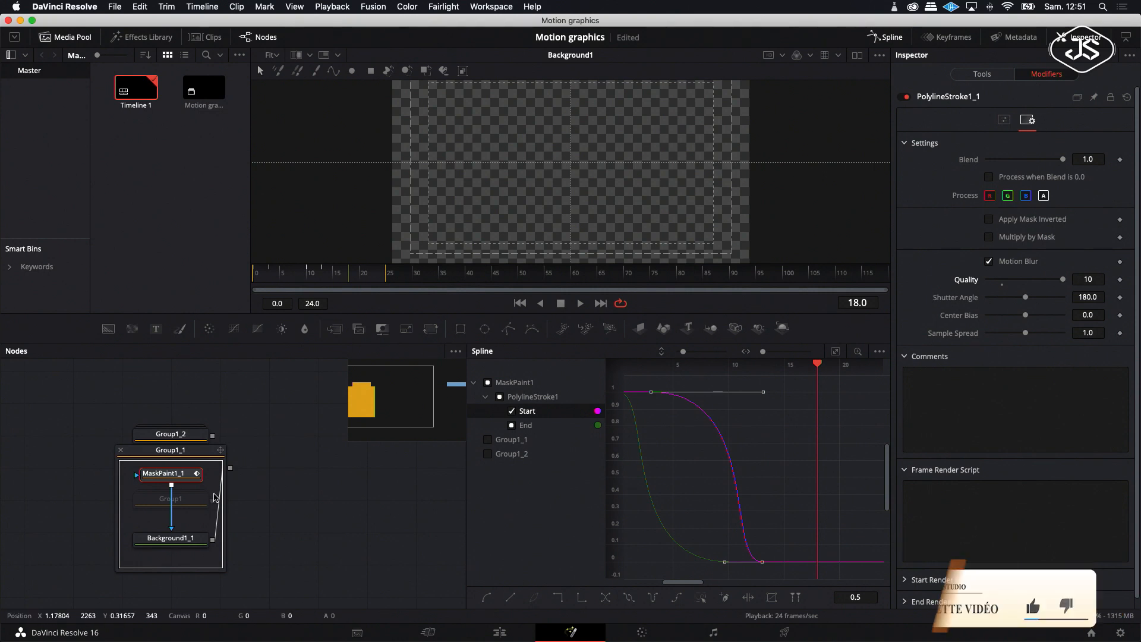
click(120, 449)
Enable motion blur with quality 10 on the PolylineStroke1_2 modifier inside Group1_2 and collapse the group.
double_click(150, 437)
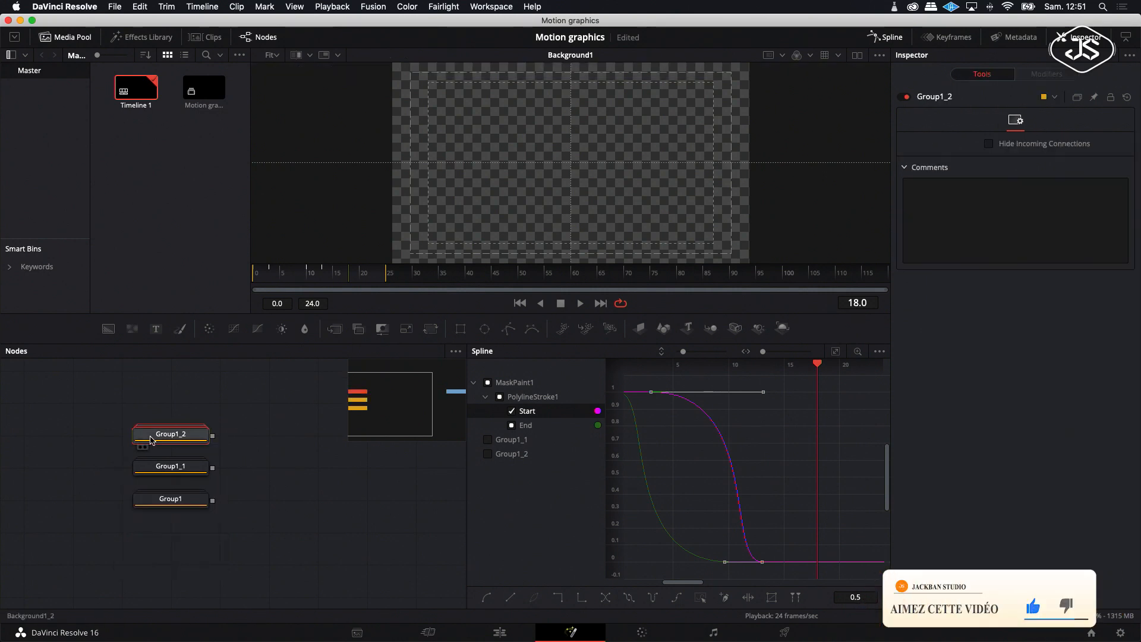
click(154, 444)
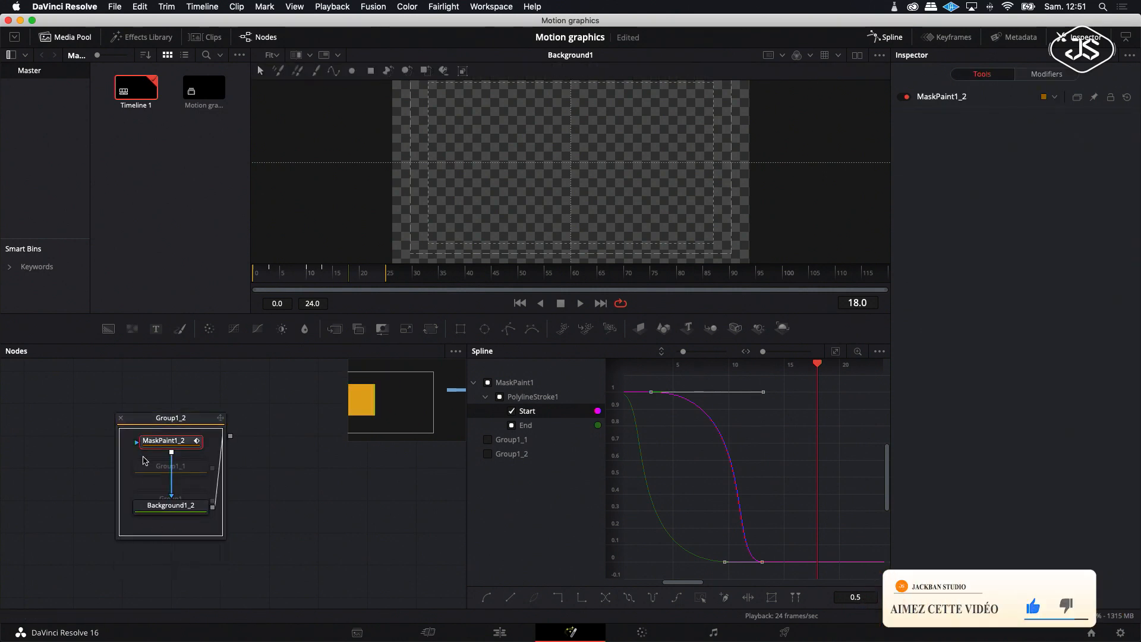
click(1047, 74)
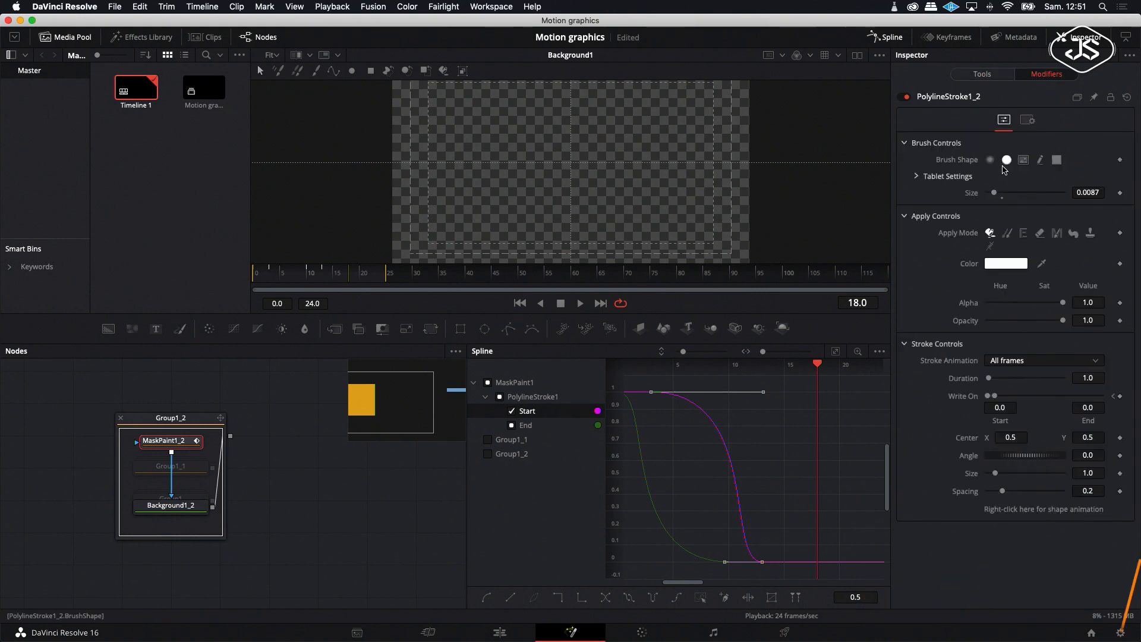
click(1028, 120)
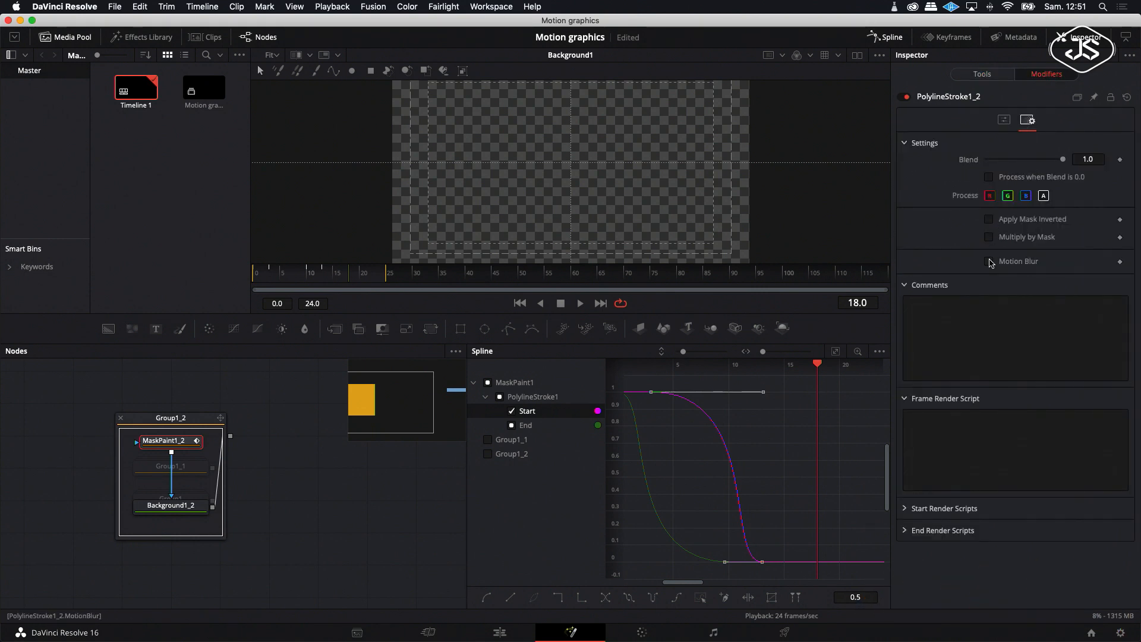
click(989, 262)
drag(1021, 281, 1133, 284)
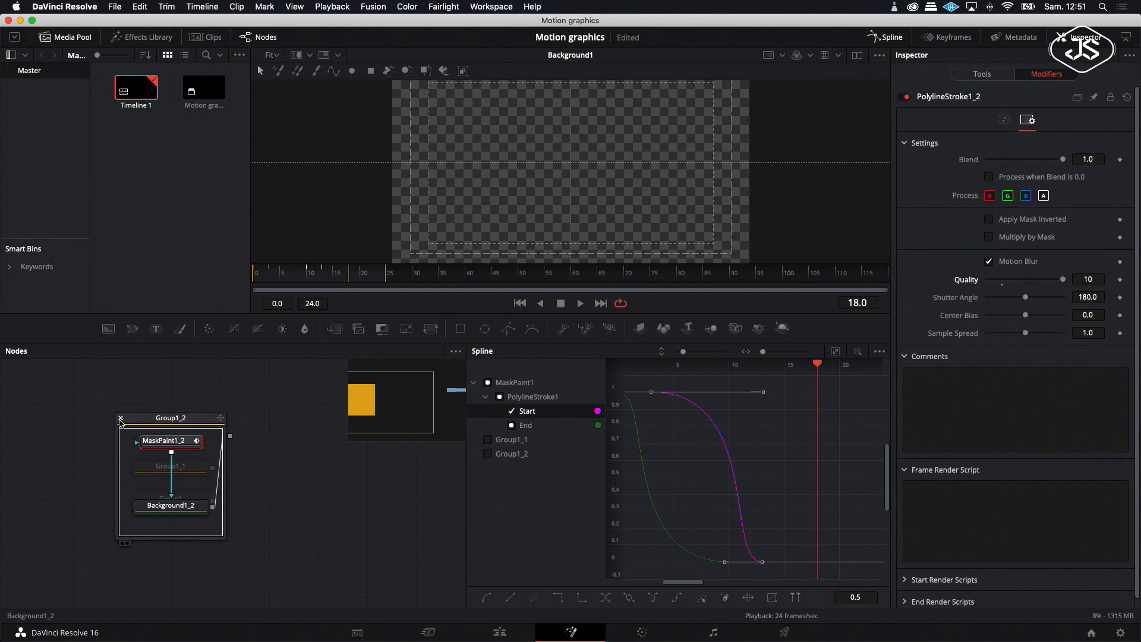
click(120, 419)
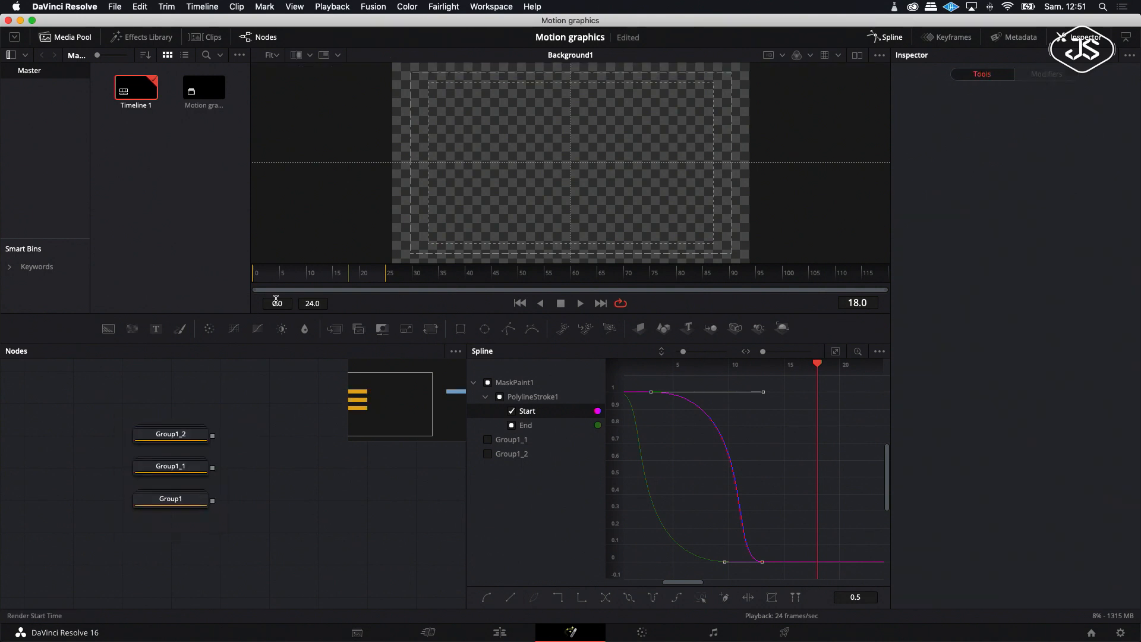
Merge Group1_1 over Group1 and Group1_2 over that result, and arrange the nodes with space between the groups and the stacked merges.
drag(212, 467, 213, 500)
drag(212, 436, 293, 434)
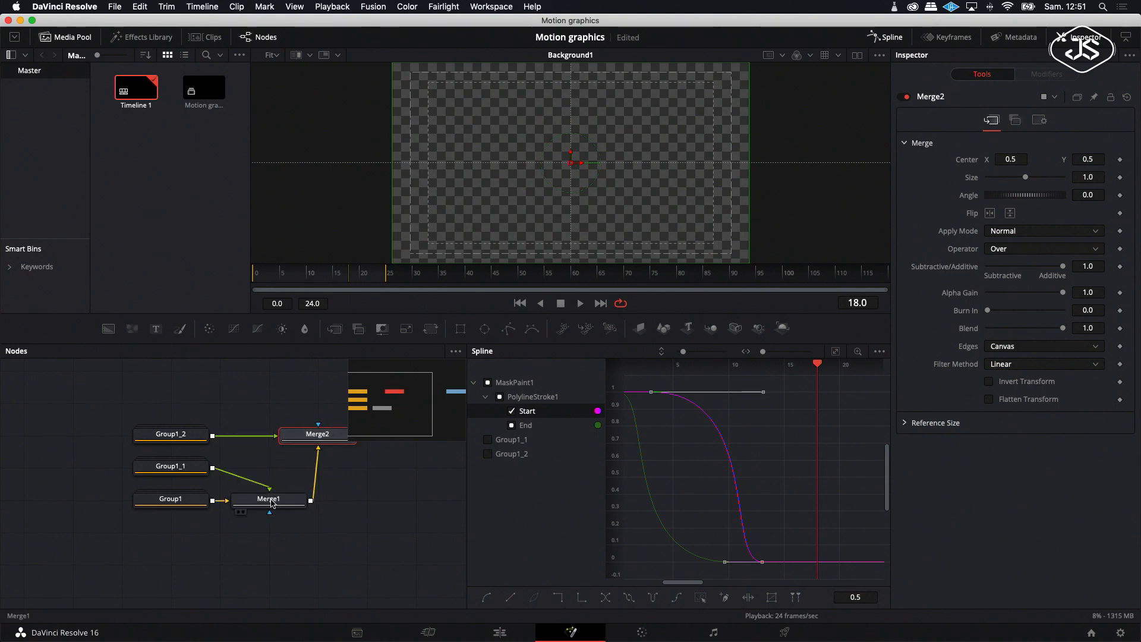
drag(269, 506, 318, 474)
scroll(317, 480, right, 2)
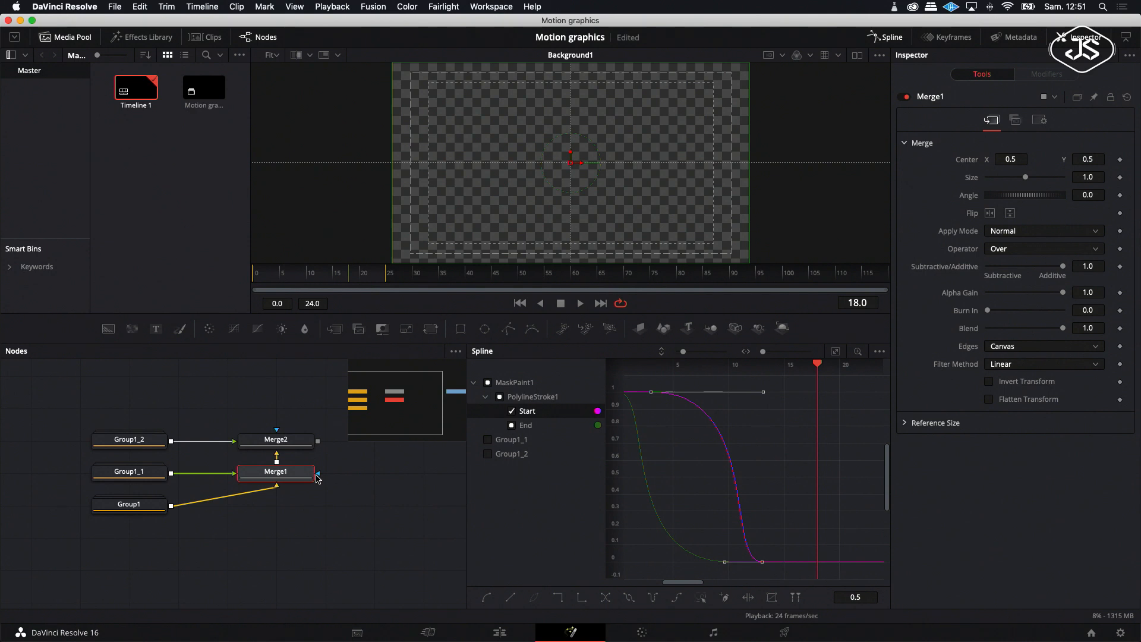
drag(129, 420, 75, 508)
click(183, 524)
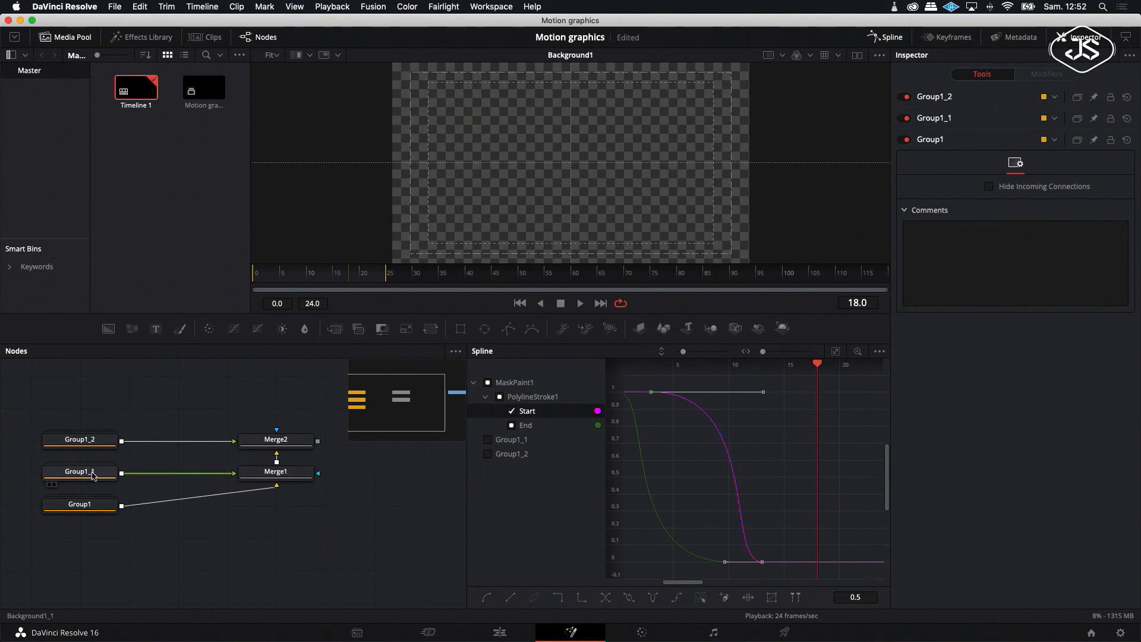
Move the playhead to frame 9 and insert a Transform node after Group1_1 and another after Group1_2.
click(93, 475)
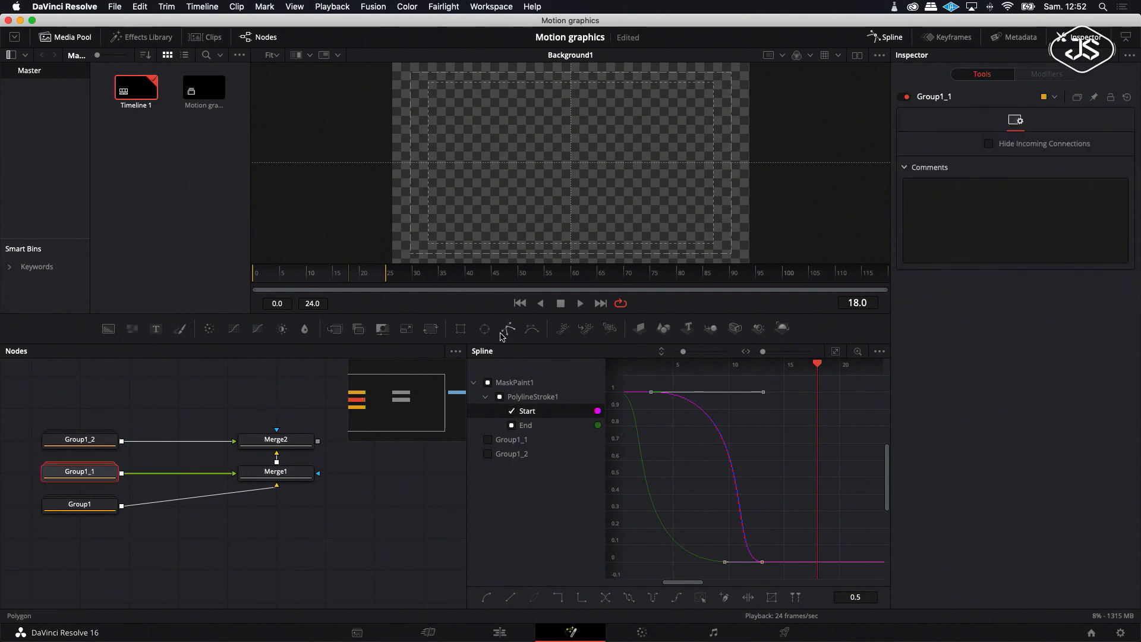
drag(348, 276, 303, 275)
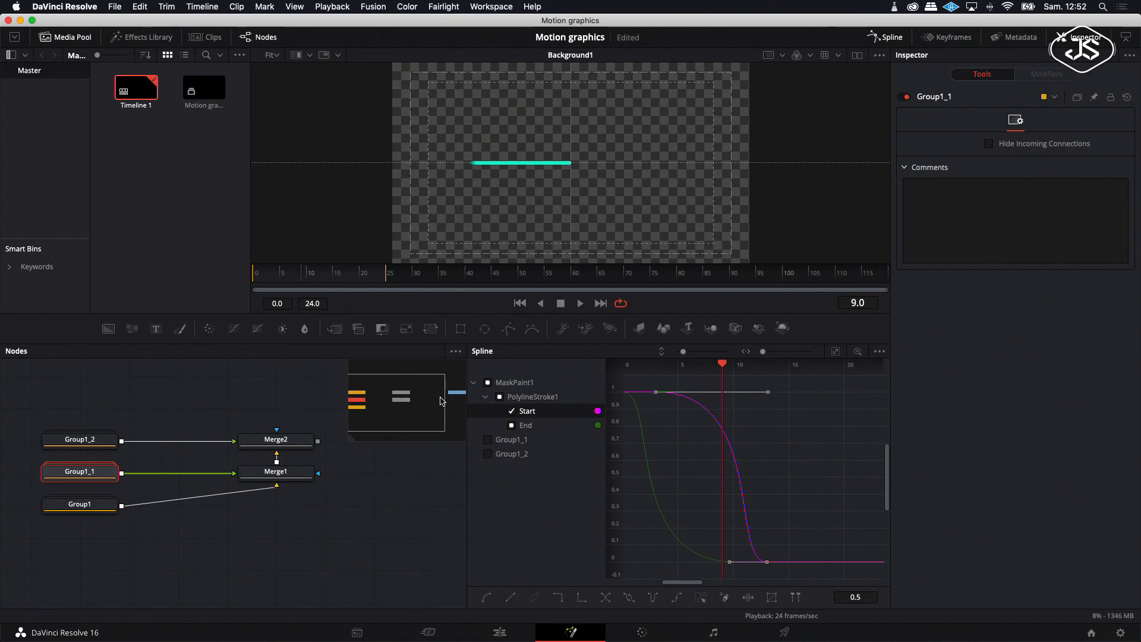
click(431, 328)
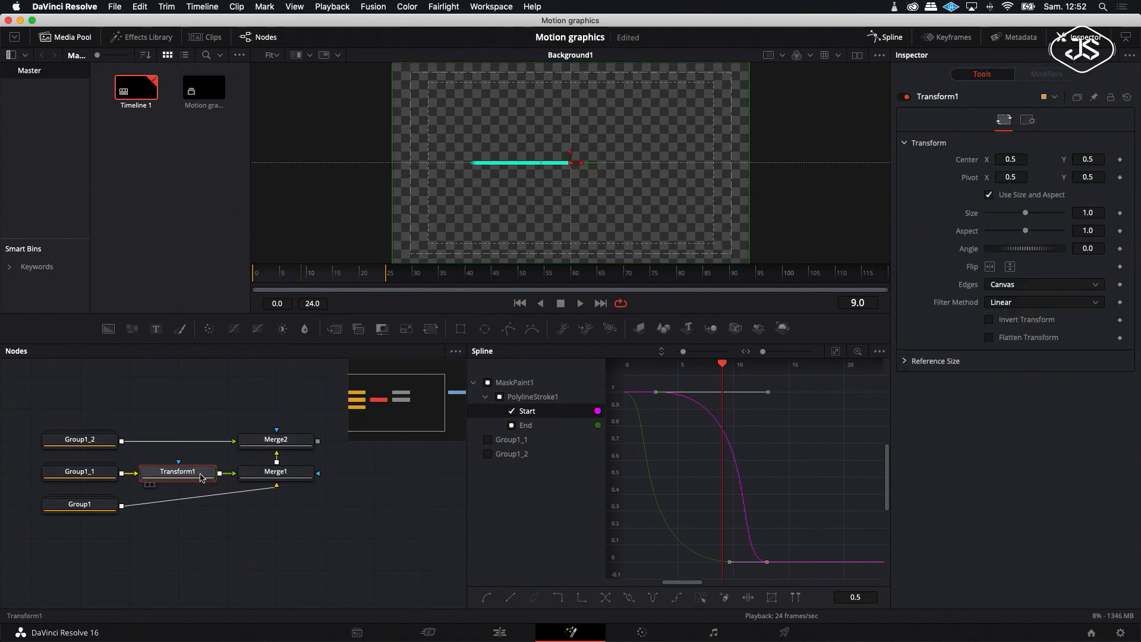
click(86, 441)
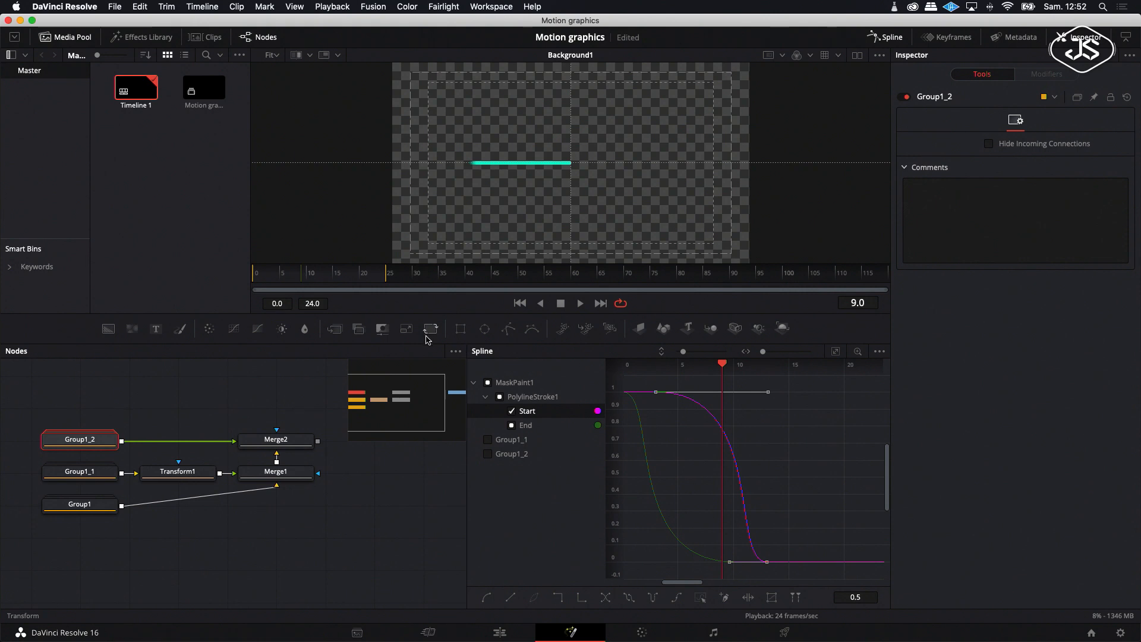
click(428, 331)
Move the Group1_1 line up with Transform1 to a center Y of about 0.56 and show Merge2 in the viewer.
click(176, 472)
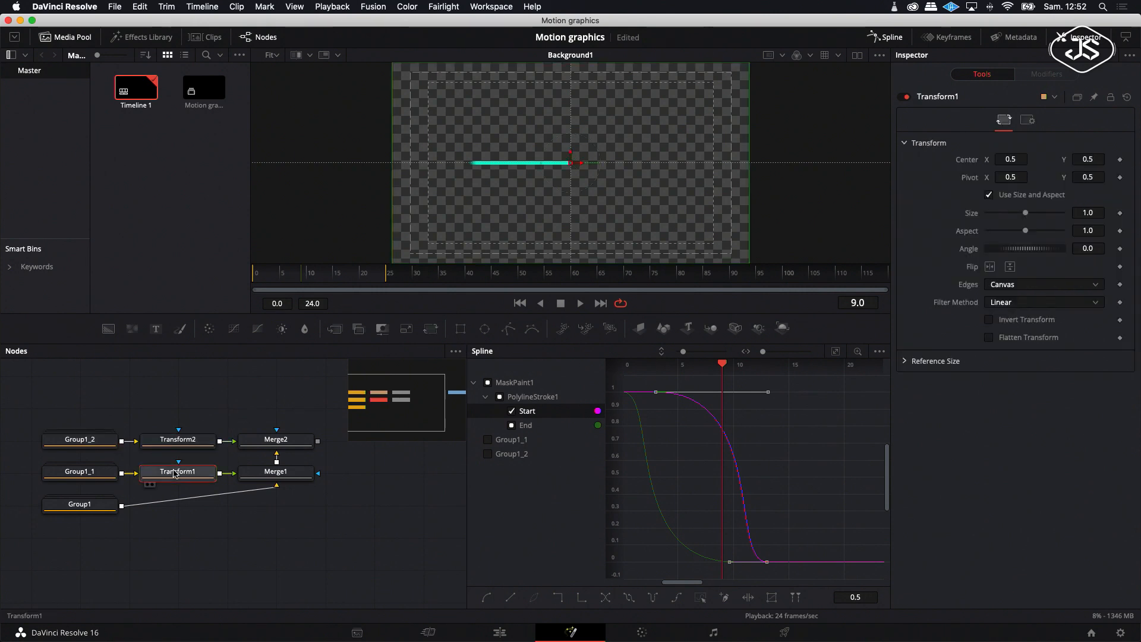
drag(571, 154, 571, 142)
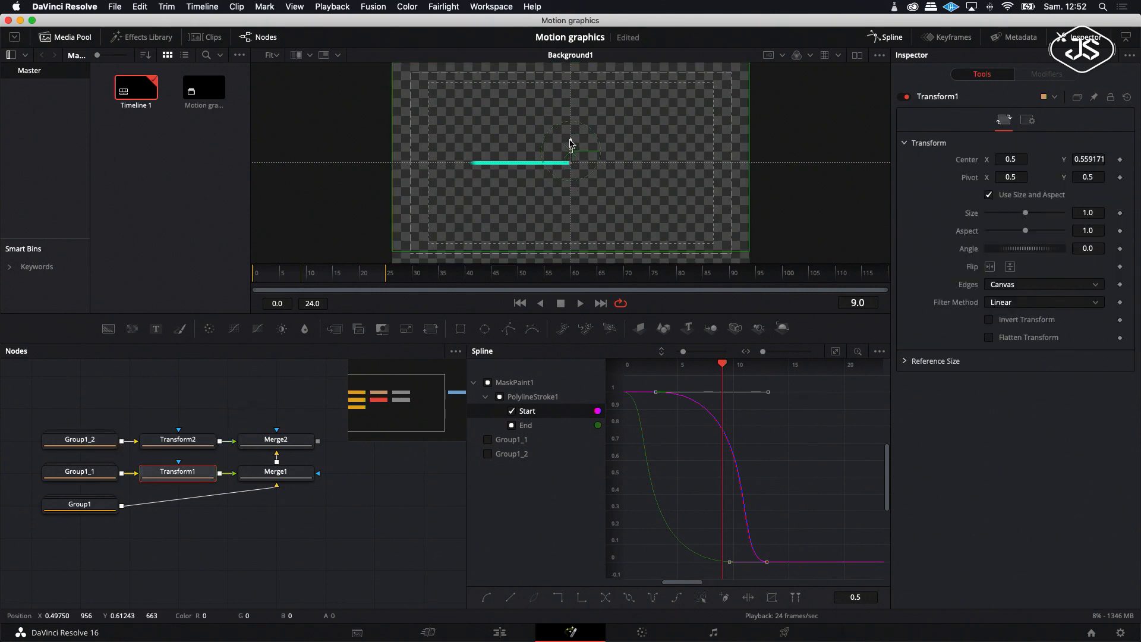
click(275, 447)
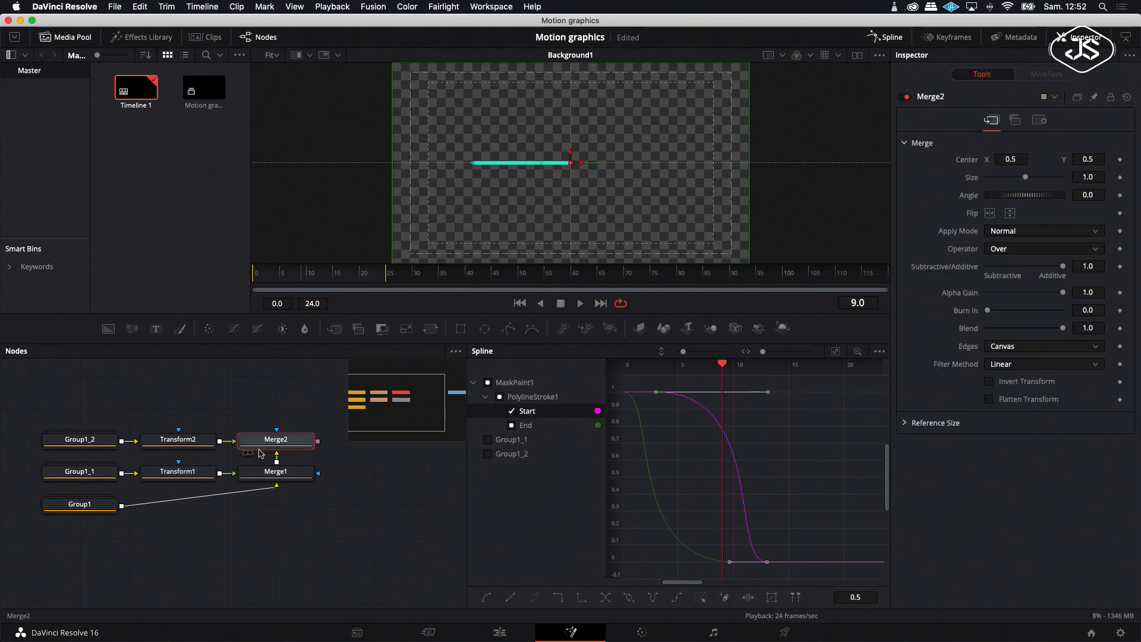
click(248, 454)
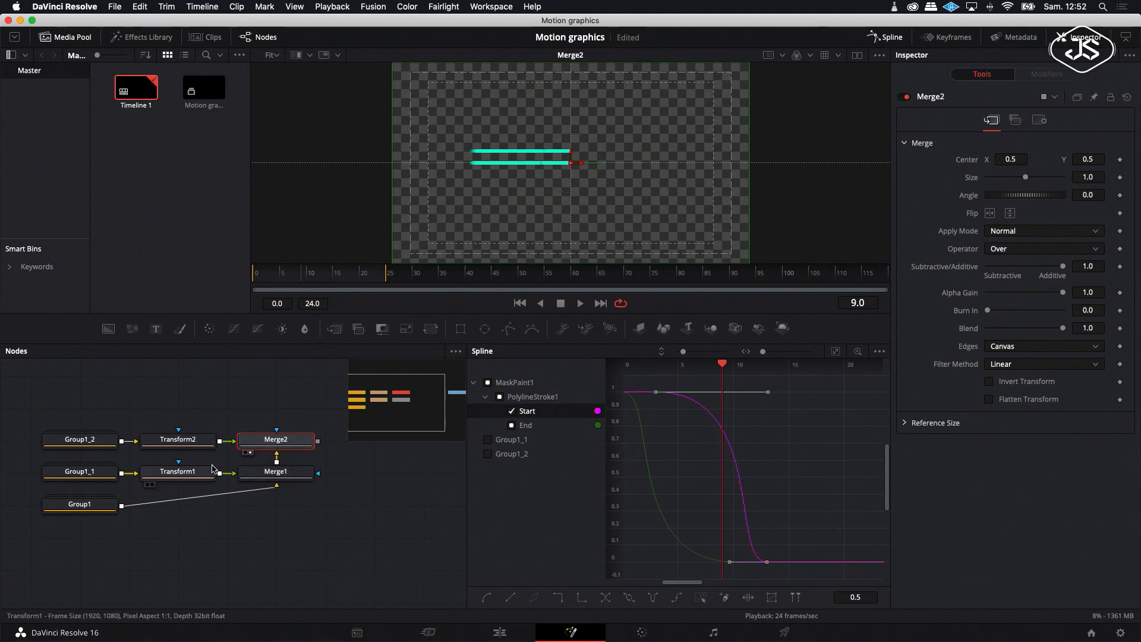
Move the Group1_2 line below the middle line with Transform2, to a center Y of about 0.44.
click(192, 475)
click(178, 439)
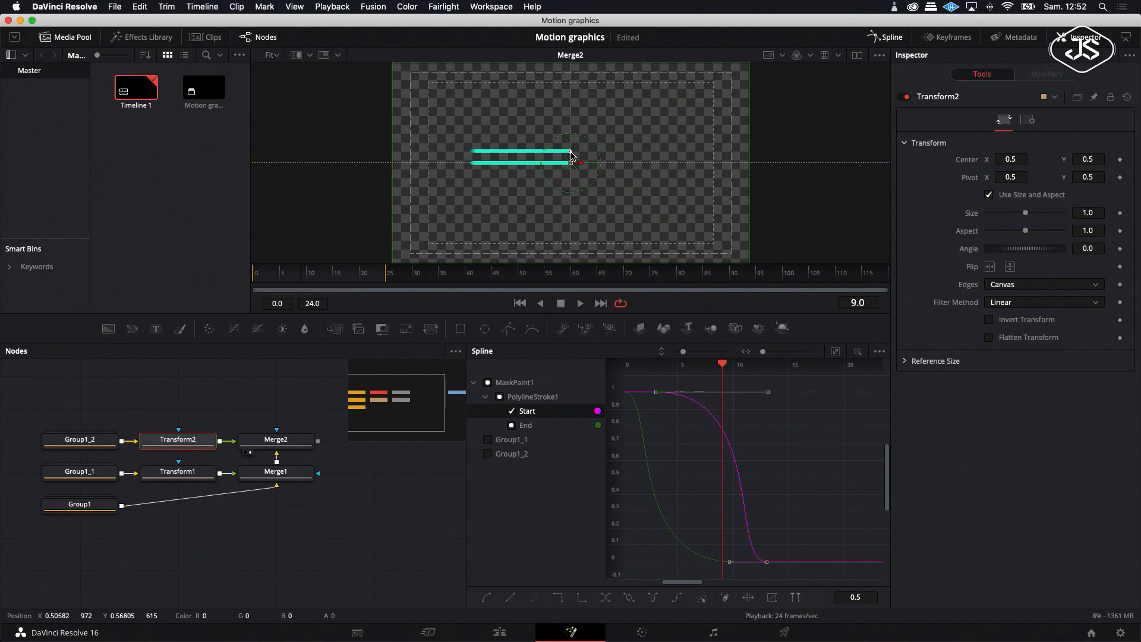
drag(565, 156, 572, 170)
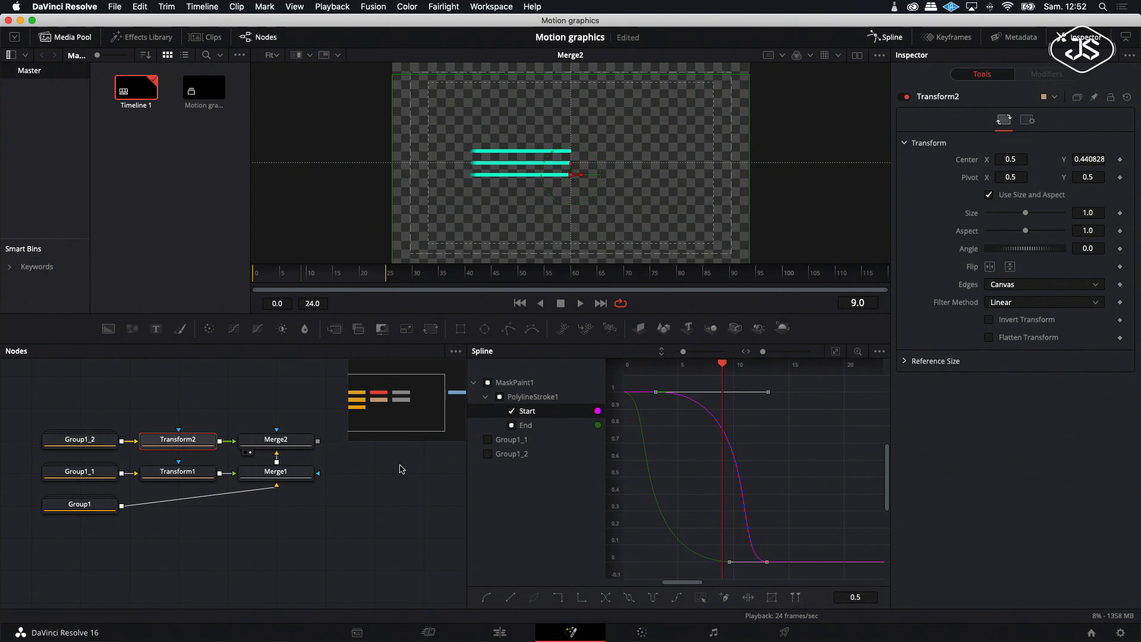
click(358, 469)
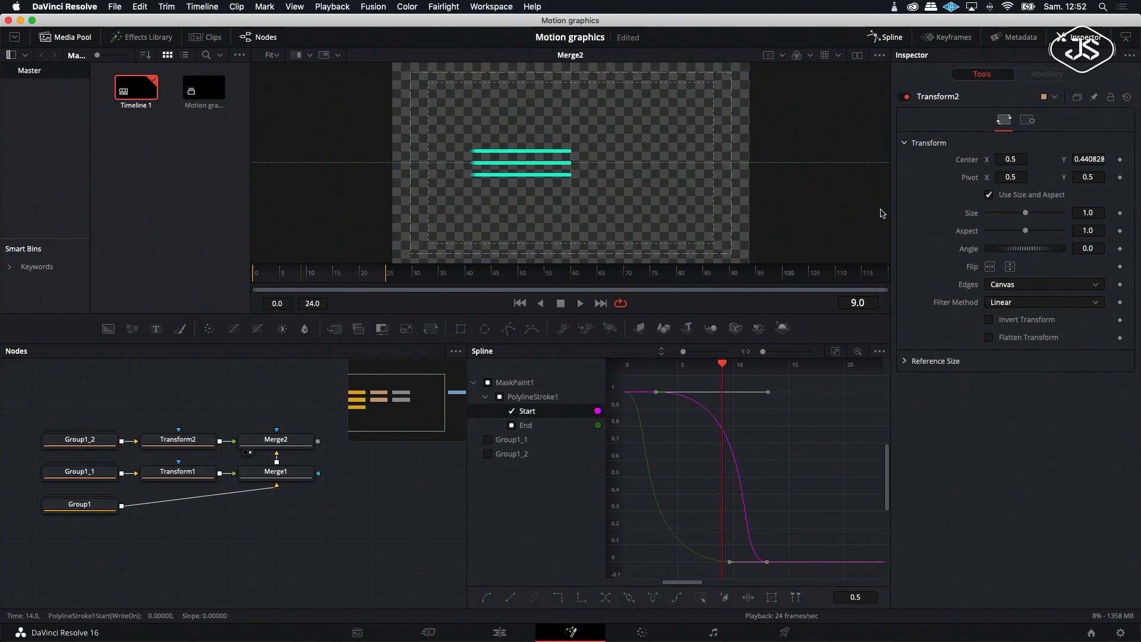
Replace the Spline editor with a widened Keyframes editor and move the playhead to frame 5.
click(889, 37)
click(949, 36)
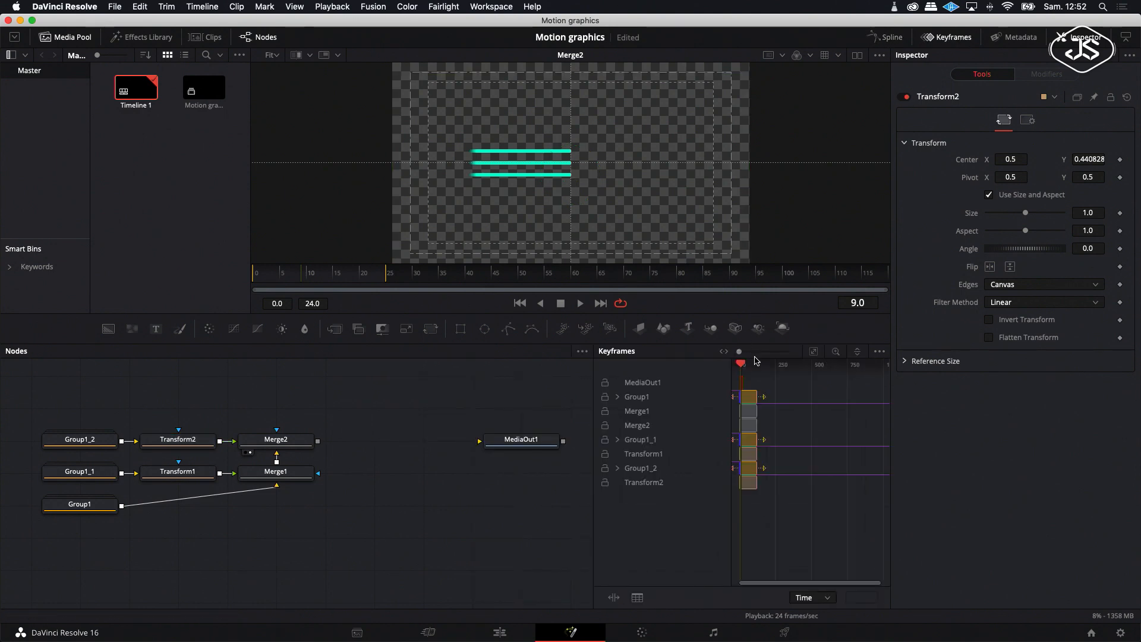
scroll(751, 422, up, 10)
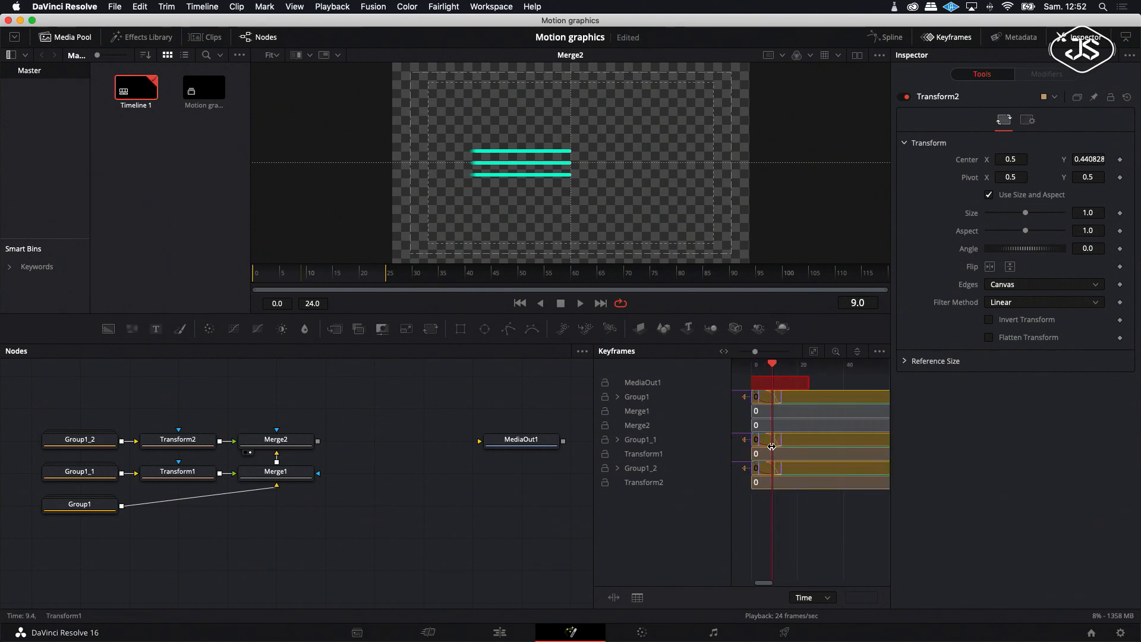
scroll(796, 516, right, 1)
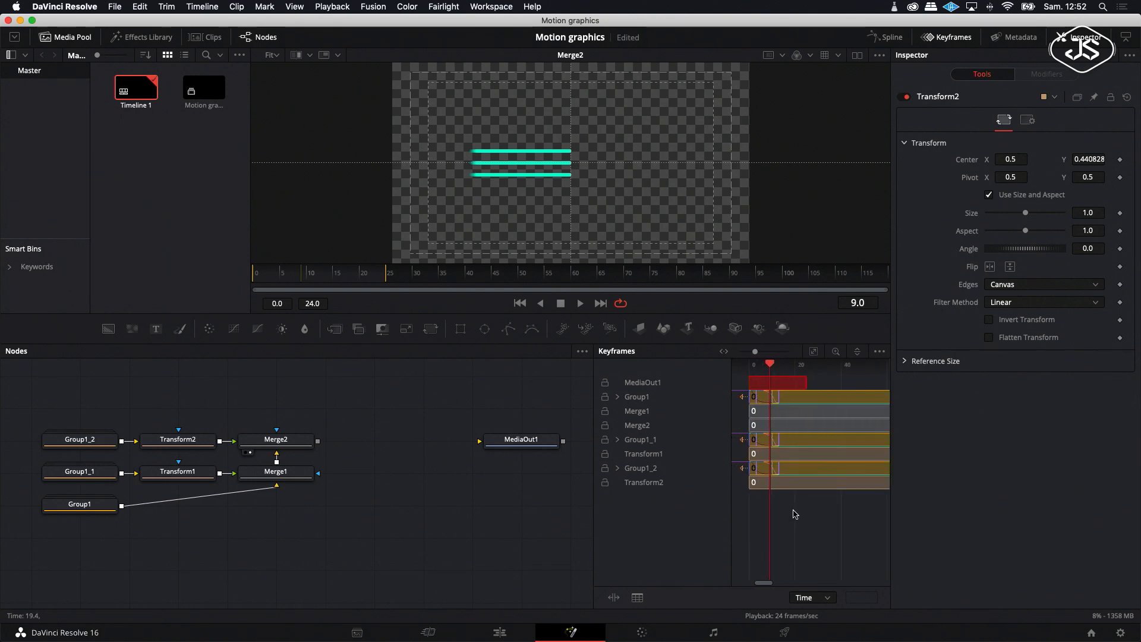
drag(596, 474, 449, 445)
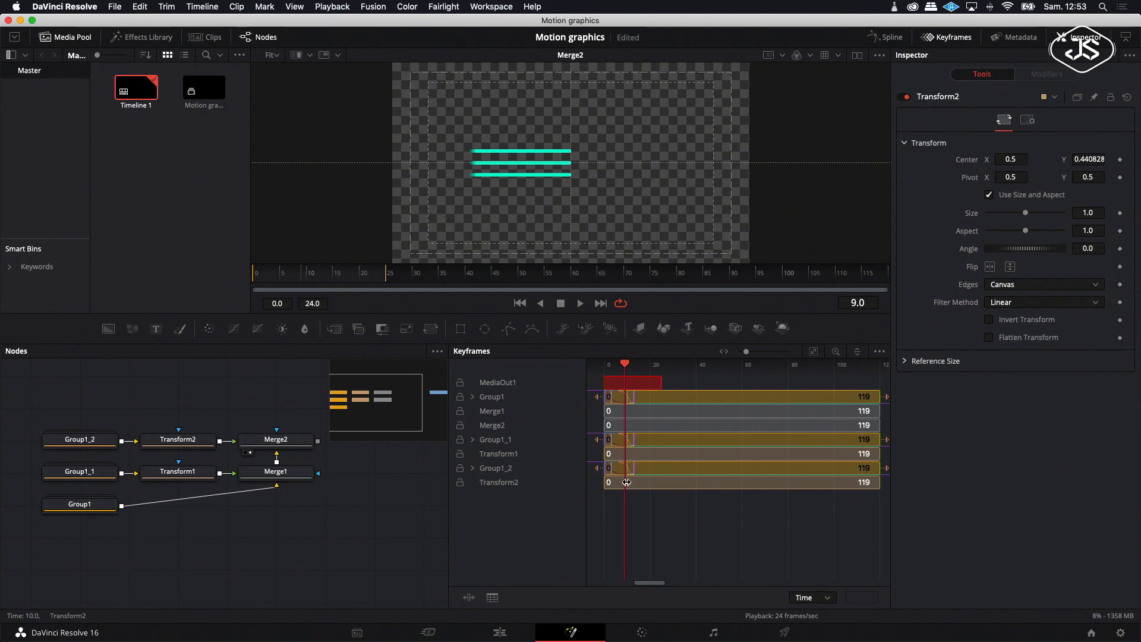
click(618, 364)
drag(618, 364, 616, 367)
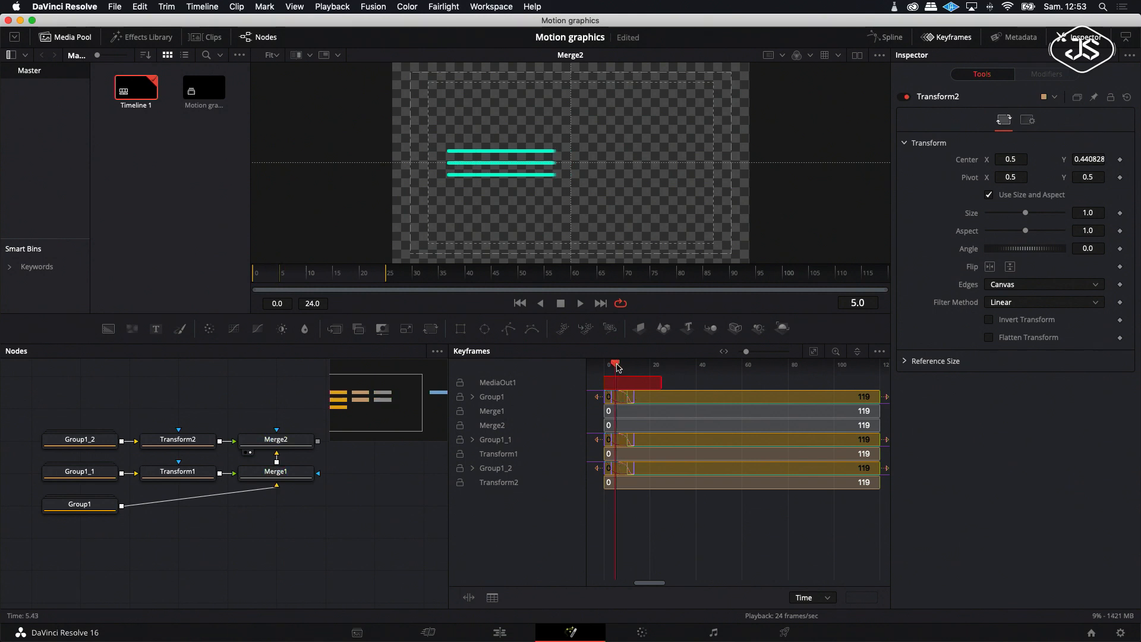
Delay the Group1 line's animation by two frames in the Keyframes editor and play back the three-line animation.
drag(637, 397, 642, 397)
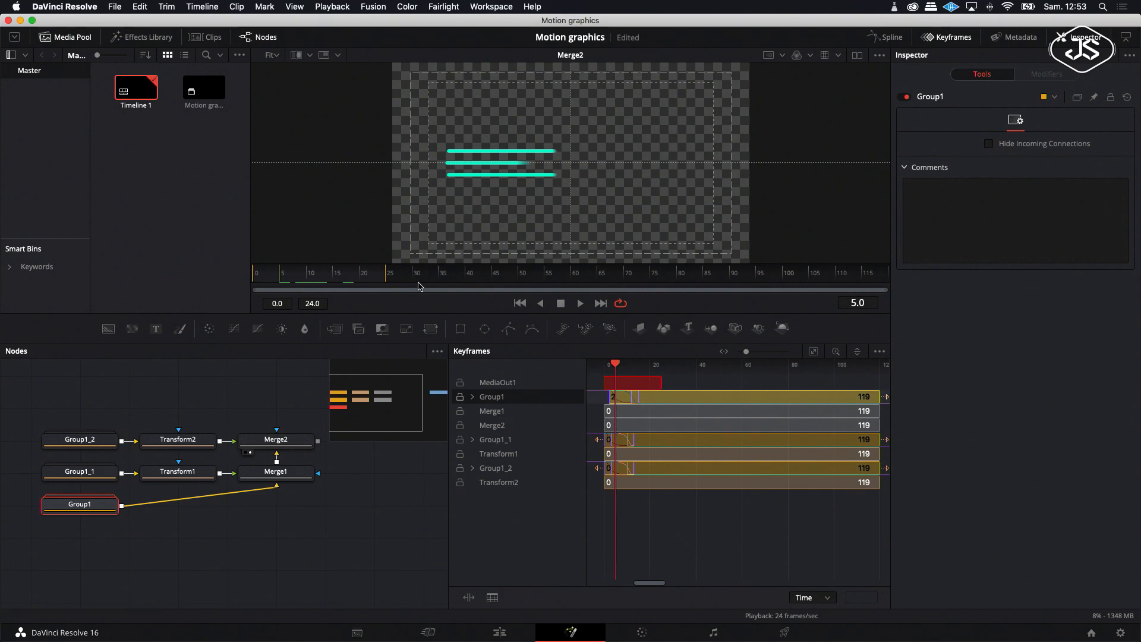
click(581, 304)
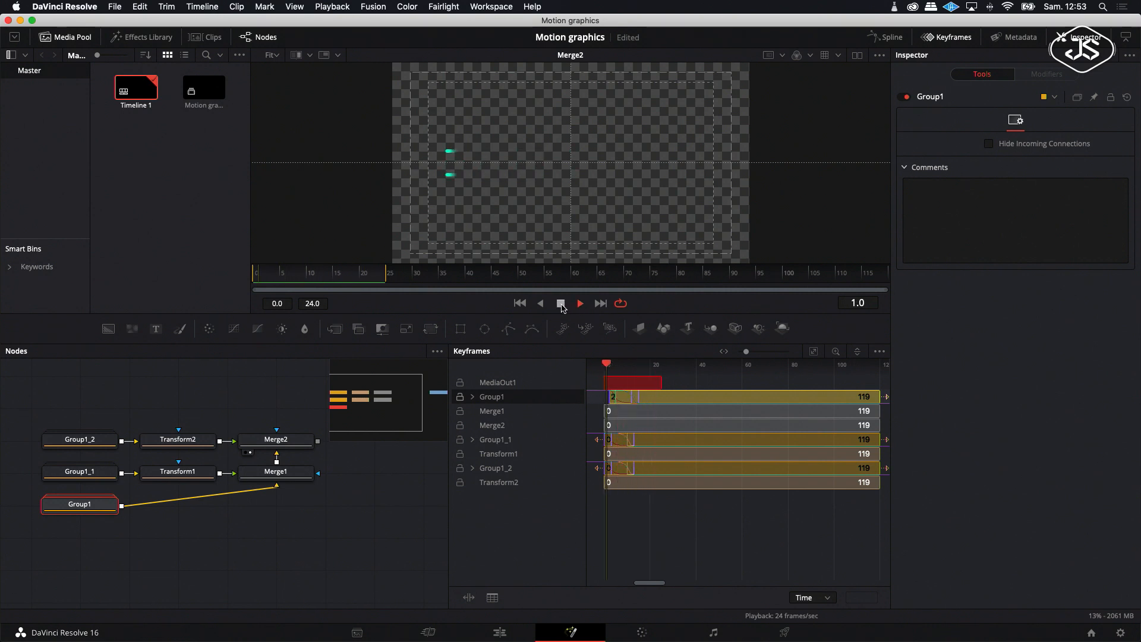
click(560, 304)
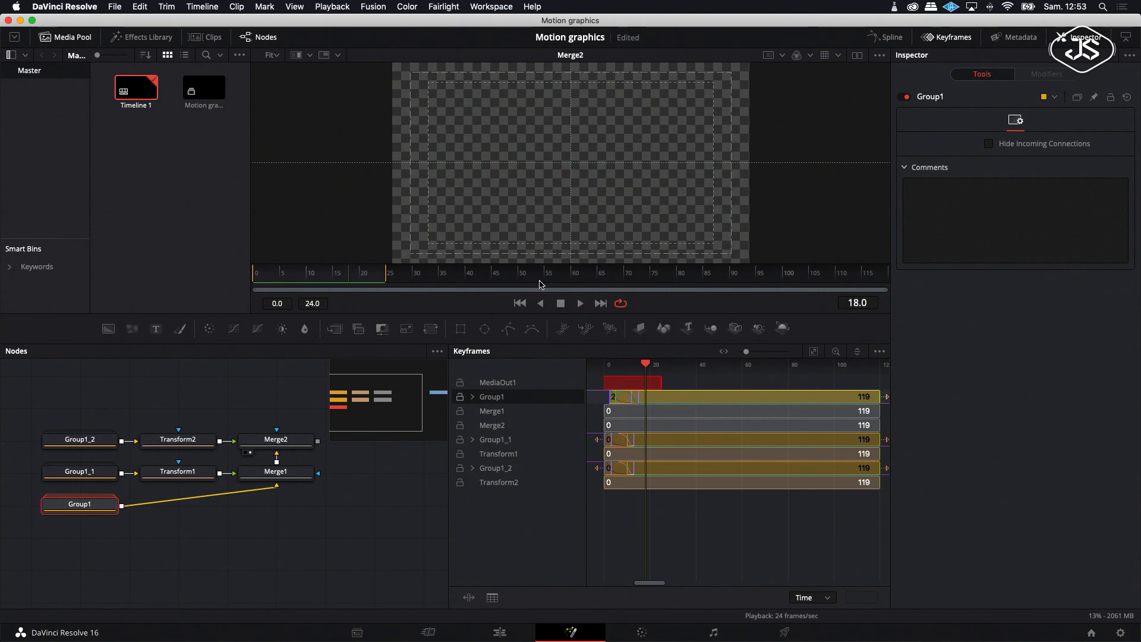
Close the Keyframes editor and combine all the line groups, Transform nodes and Merge nodes into a single group.
scroll(184, 463, left, 3)
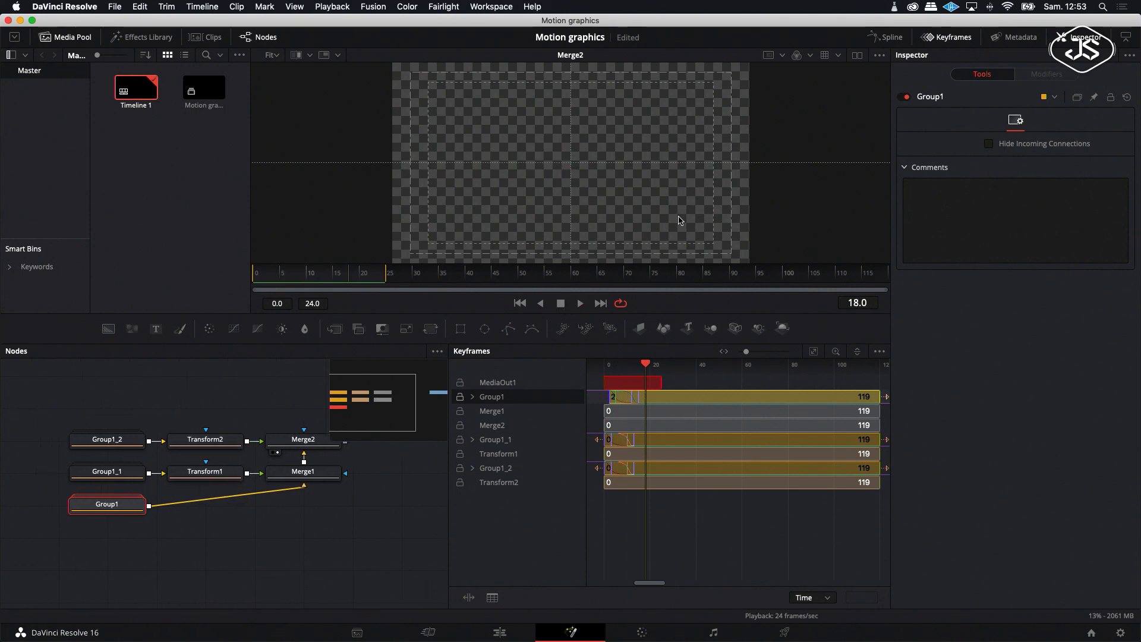
click(947, 37)
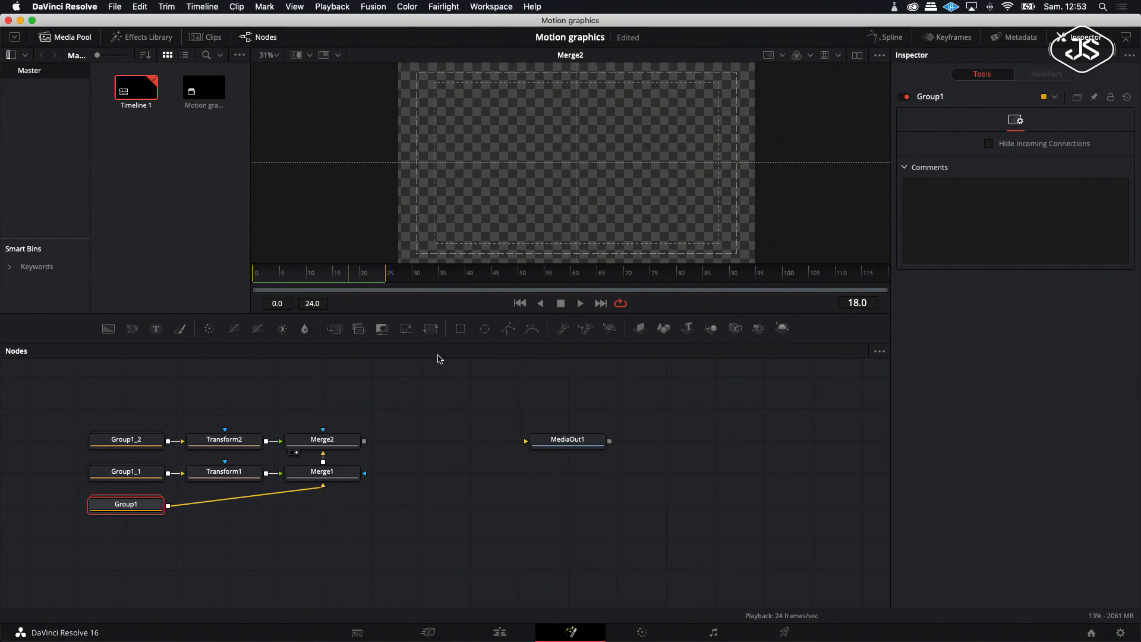
scroll(390, 444, left, 2)
drag(101, 416, 410, 536)
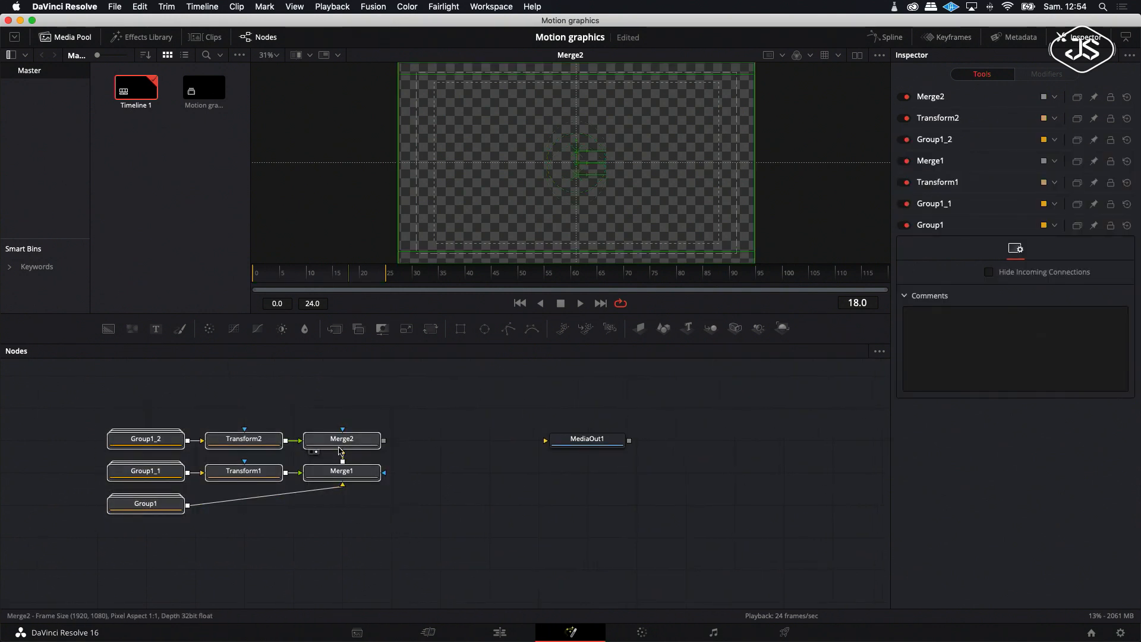
right_click(330, 477)
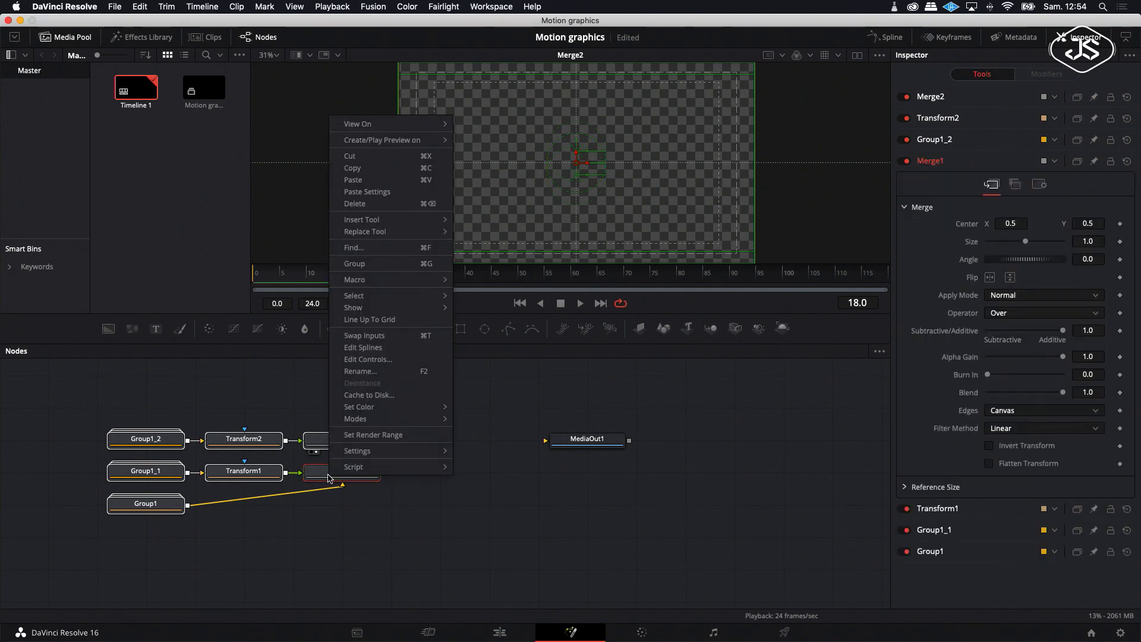
click(392, 263)
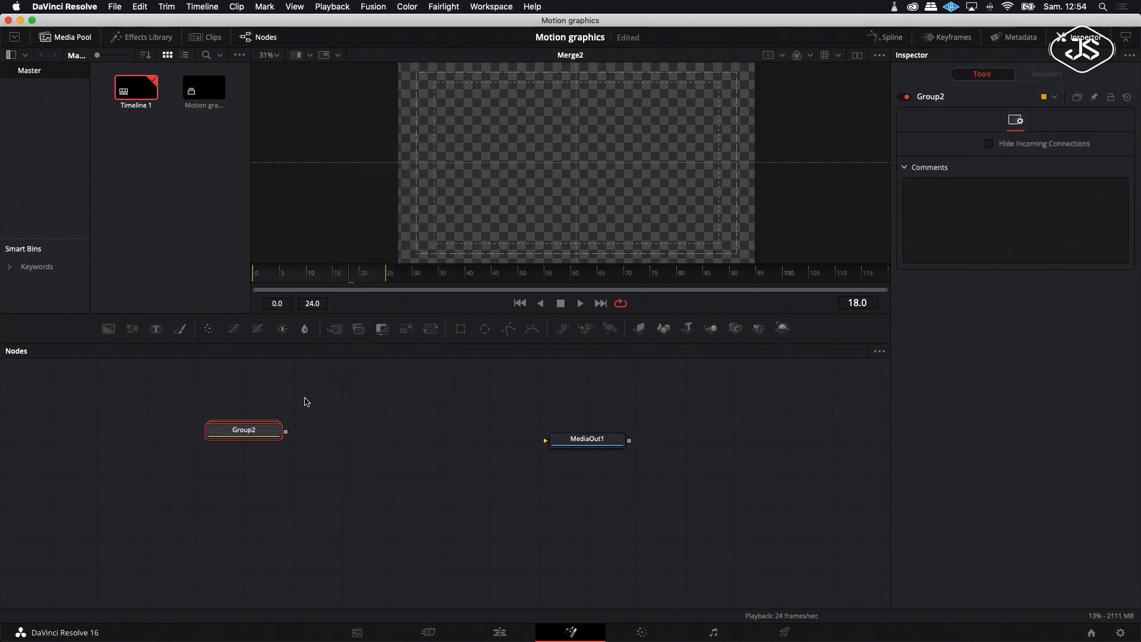
drag(257, 438, 257, 472)
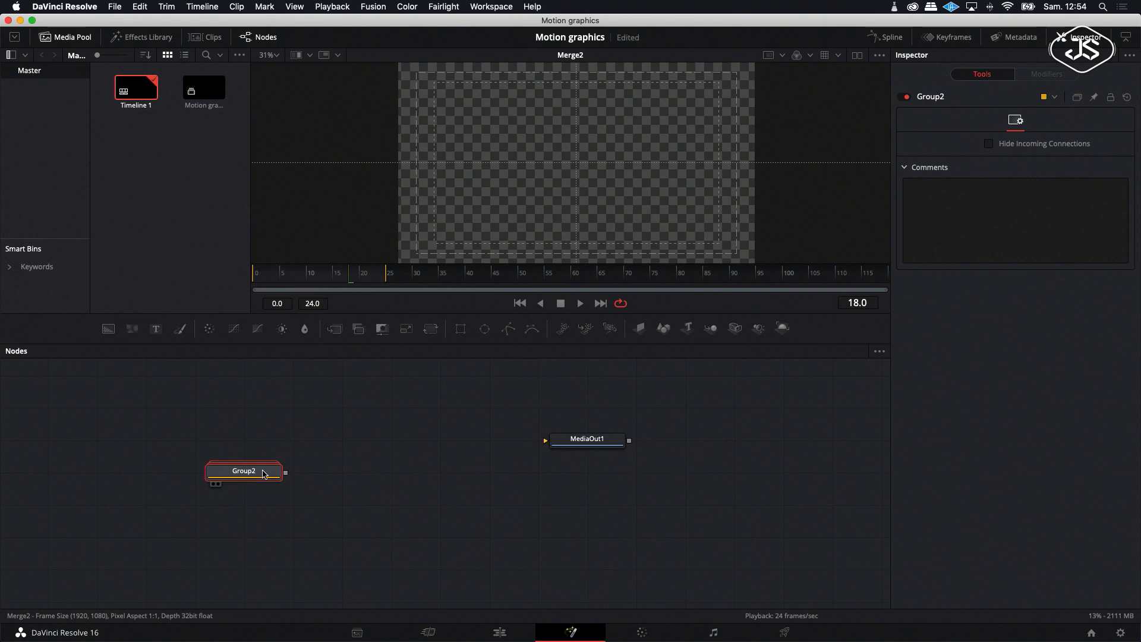
Duplicate the Group2 node and place the copy directly above the original, leaving room between them.
right_click(266, 476)
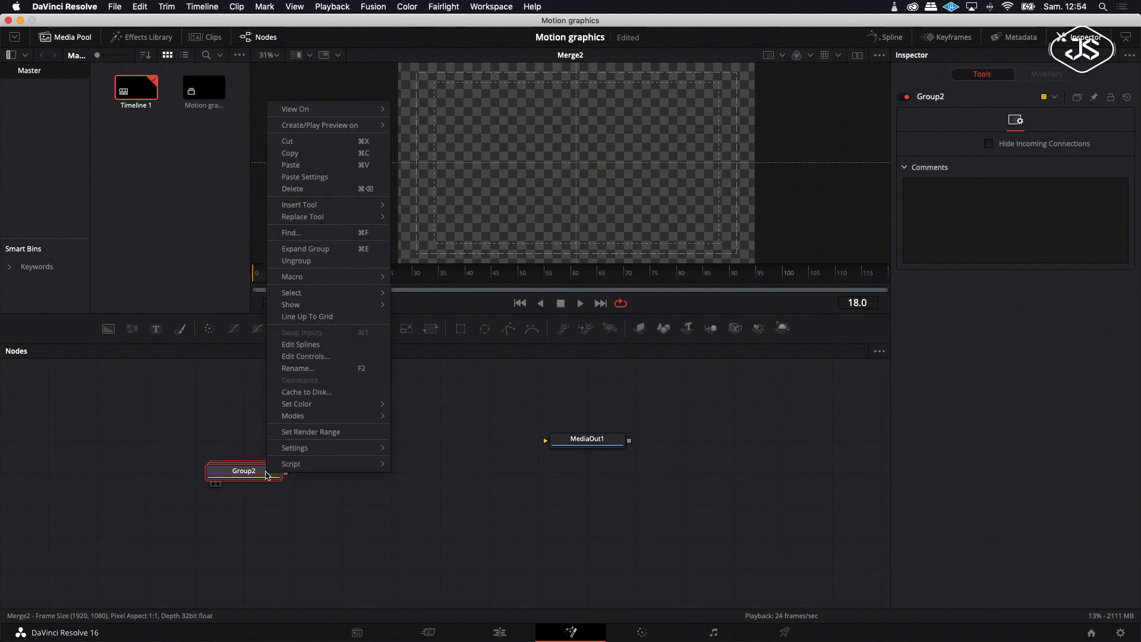
click(290, 154)
click(299, 400)
right_click(324, 417)
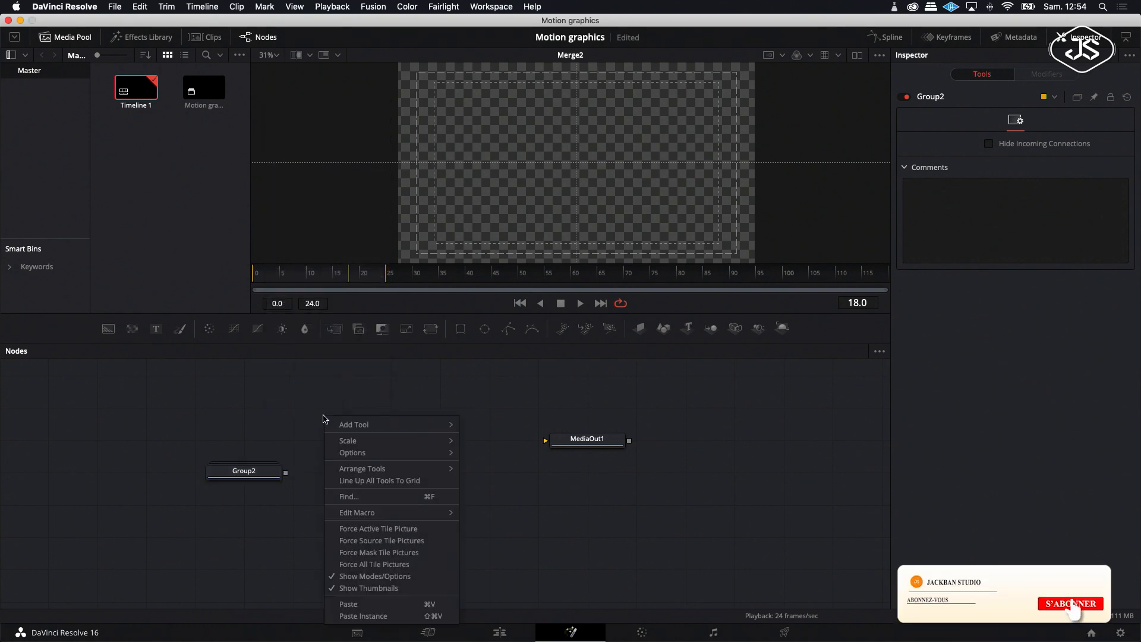
click(355, 604)
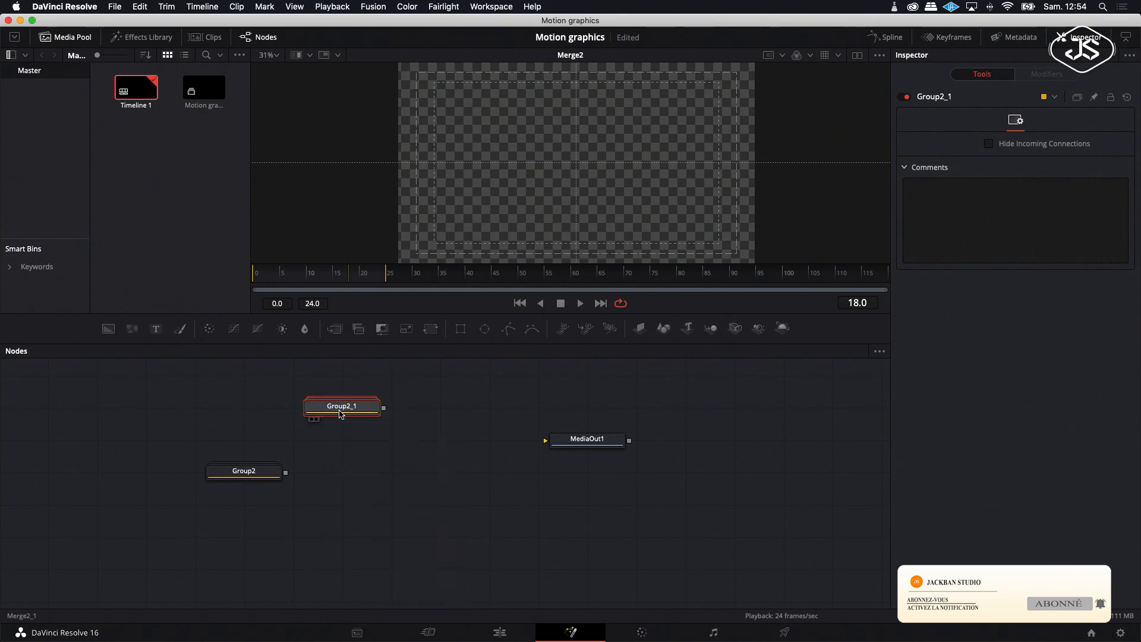
drag(340, 415, 242, 415)
drag(245, 475, 243, 501)
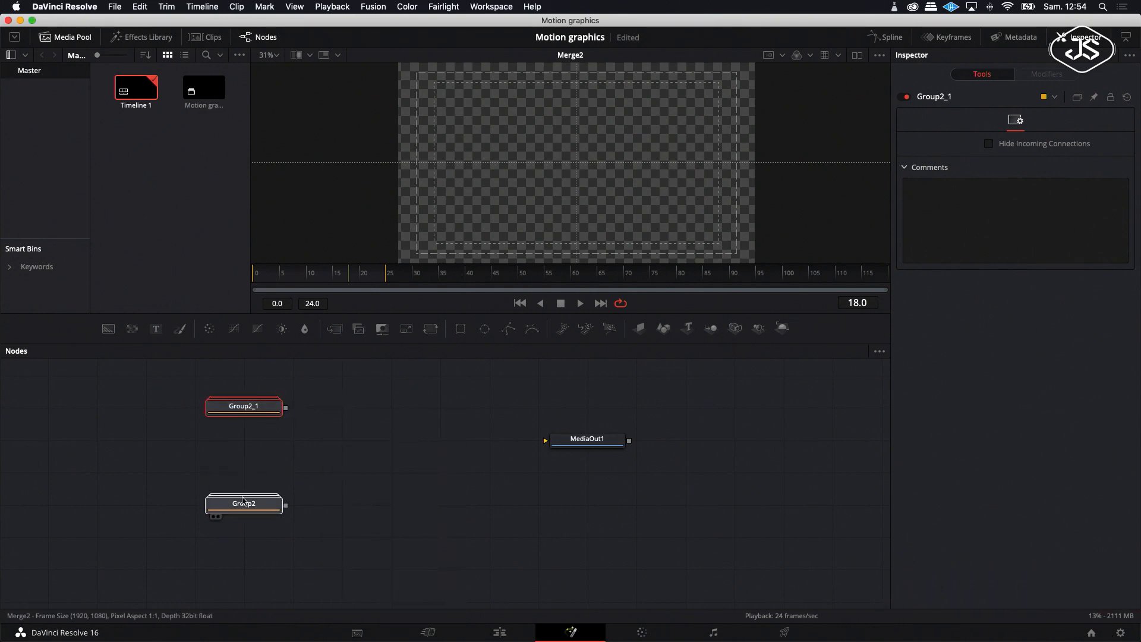
click(243, 501)
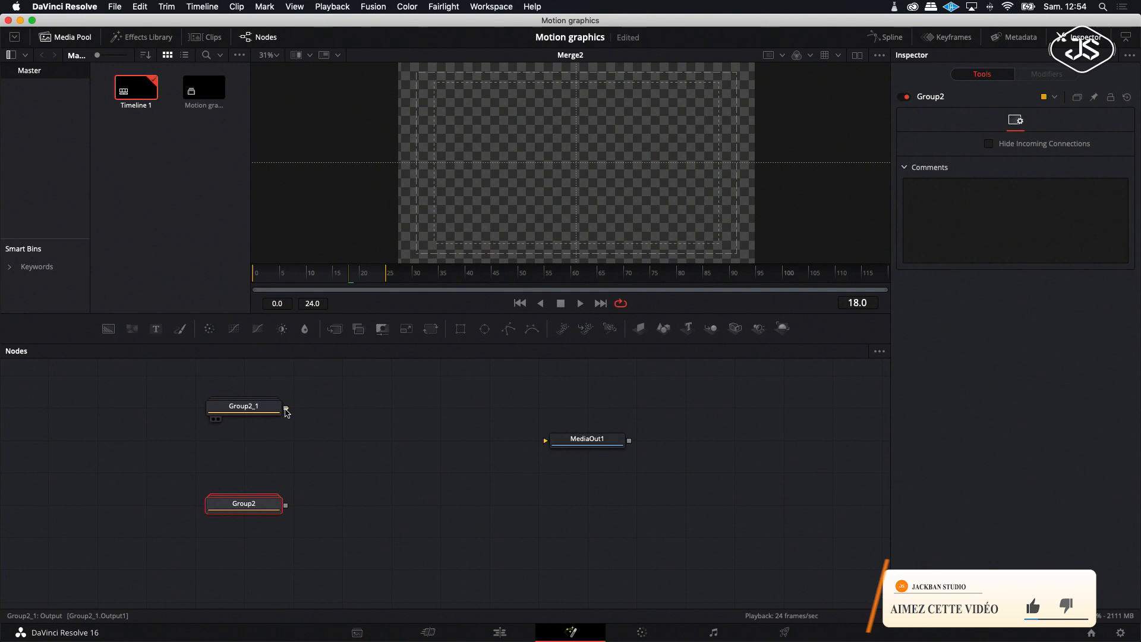
Merge Group2_1 as foreground over Group2 and line the nodes up vertically with the new Merge between them.
drag(285, 411, 285, 504)
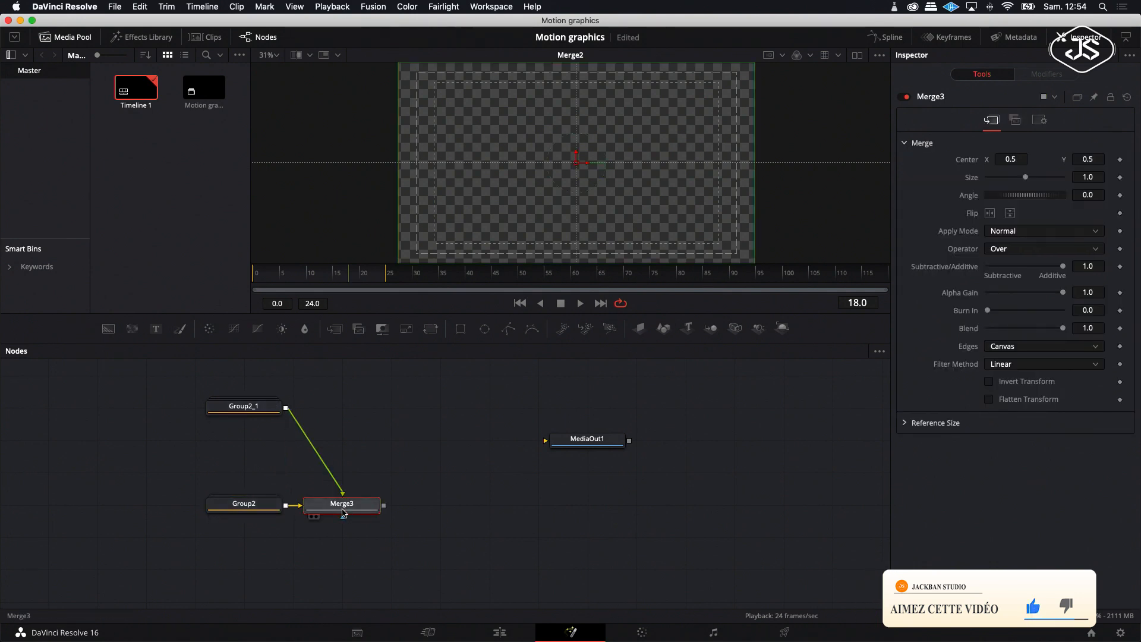
drag(338, 508, 252, 470)
mouse_move(248, 406)
mouse_down()
mouse_move(249, 375)
mouse_move(248, 390)
mouse_up()
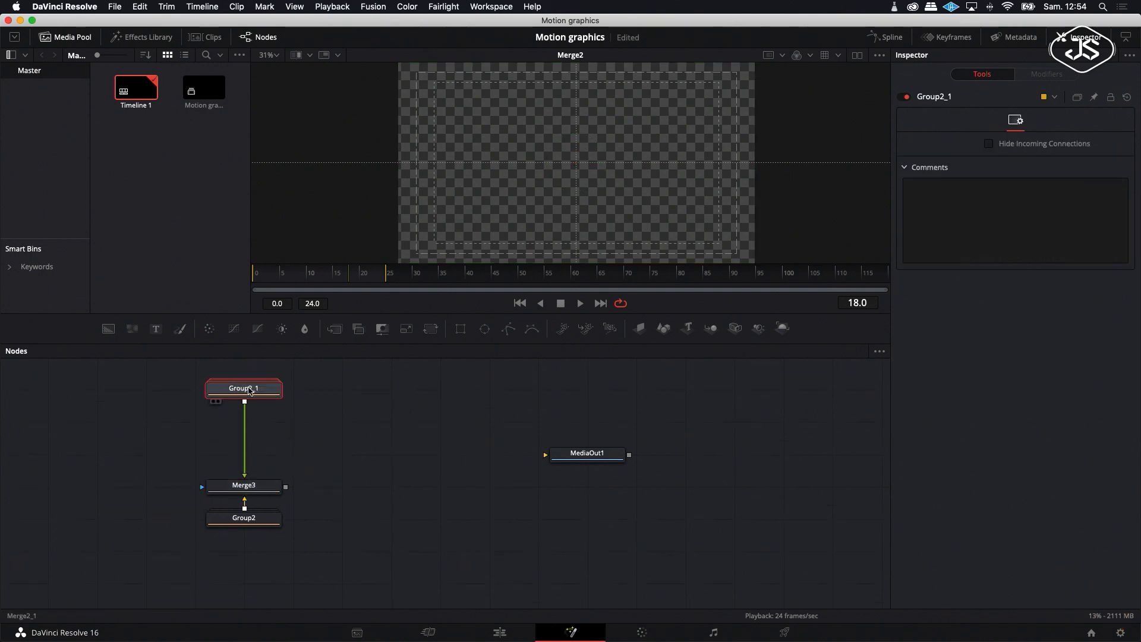
Insert a Transform node between Group2_1 and Merge3, and show Merge3 in the viewer.
click(432, 328)
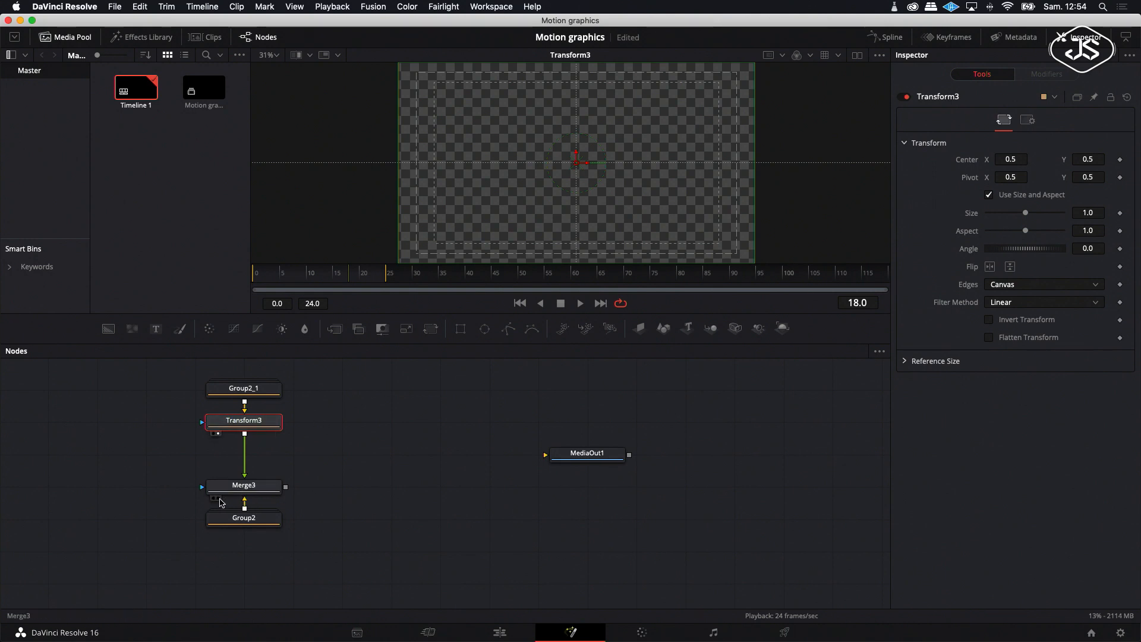
click(225, 498)
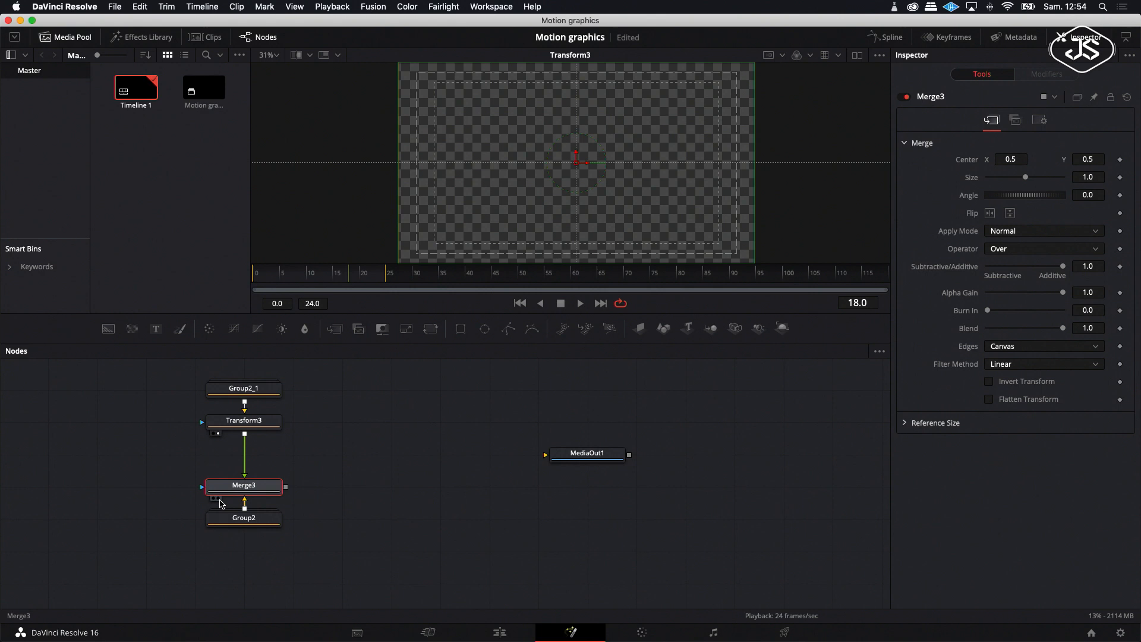
click(219, 499)
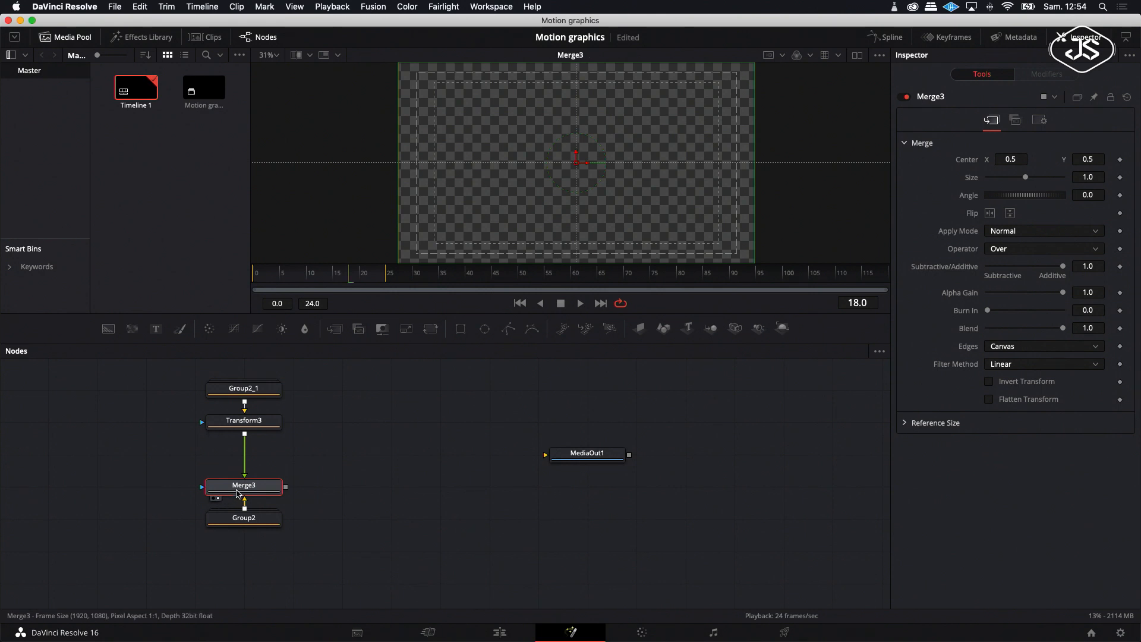
At frame 5, rotate the duplicated lines by setting Transform3's angle to 180, and play back the mirrored animation.
click(235, 429)
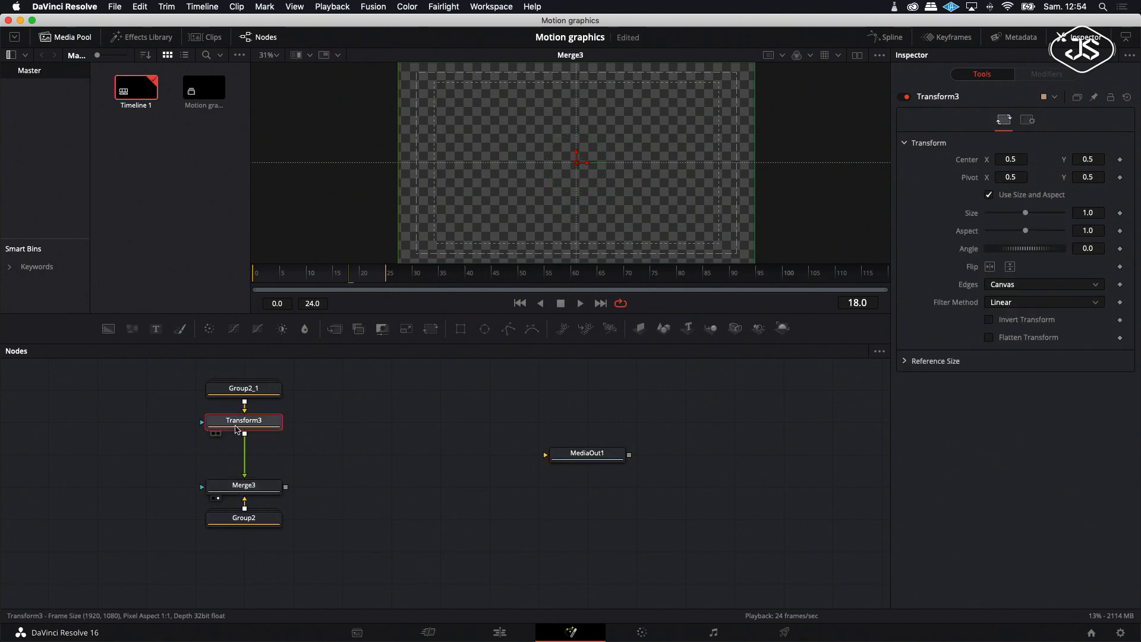
scroll(237, 428, down, 1)
drag(350, 280, 283, 274)
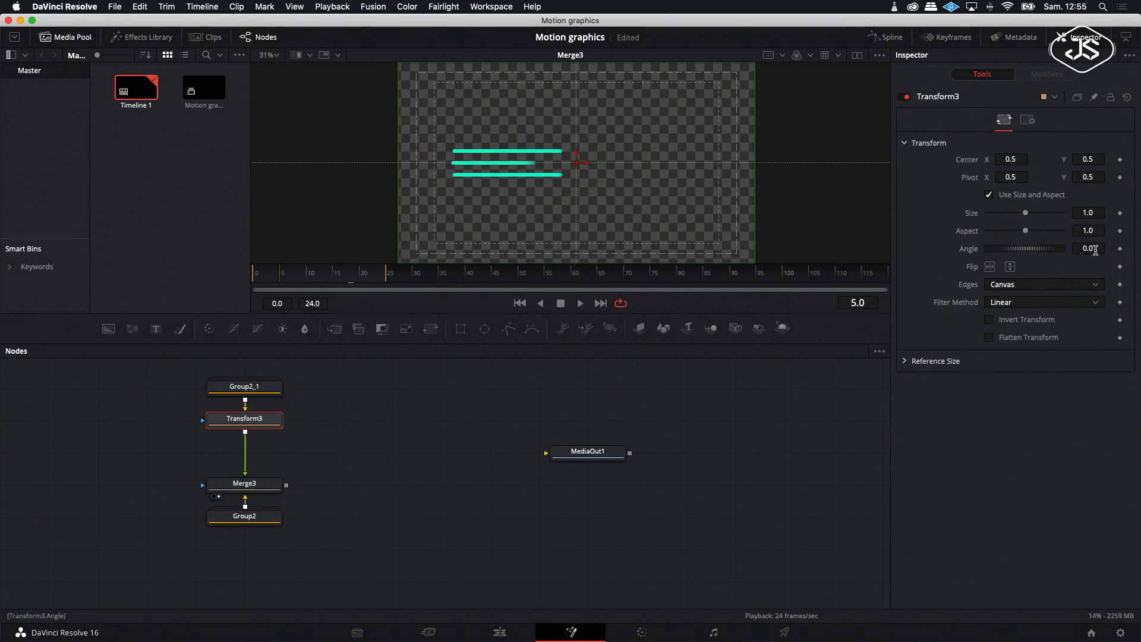
click(1091, 247)
text(180)
key(Return)
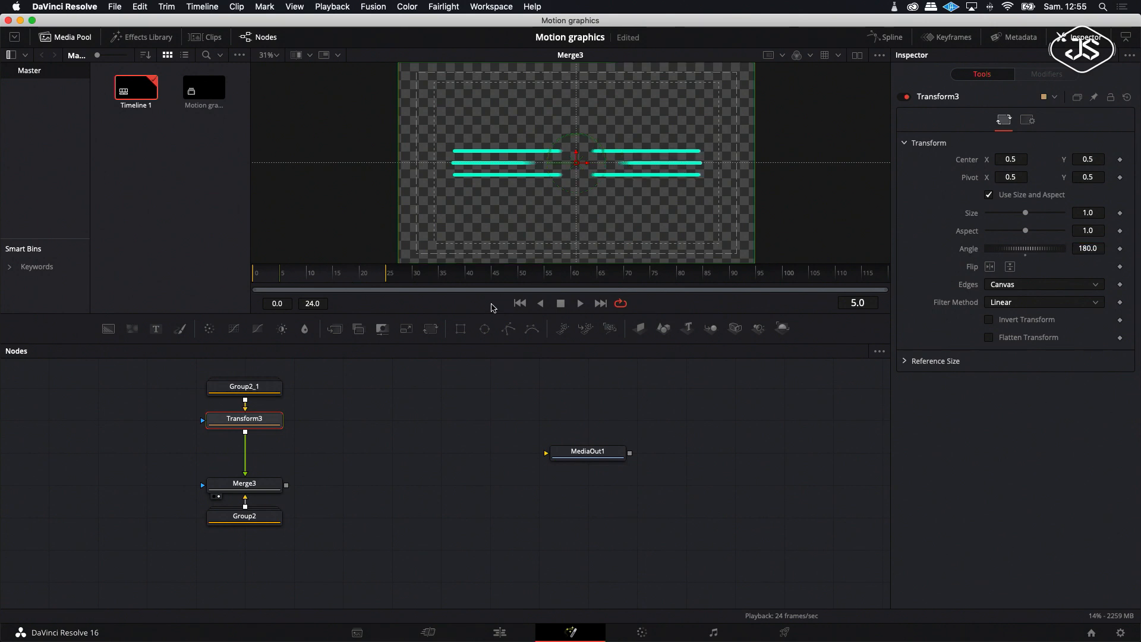
click(580, 303)
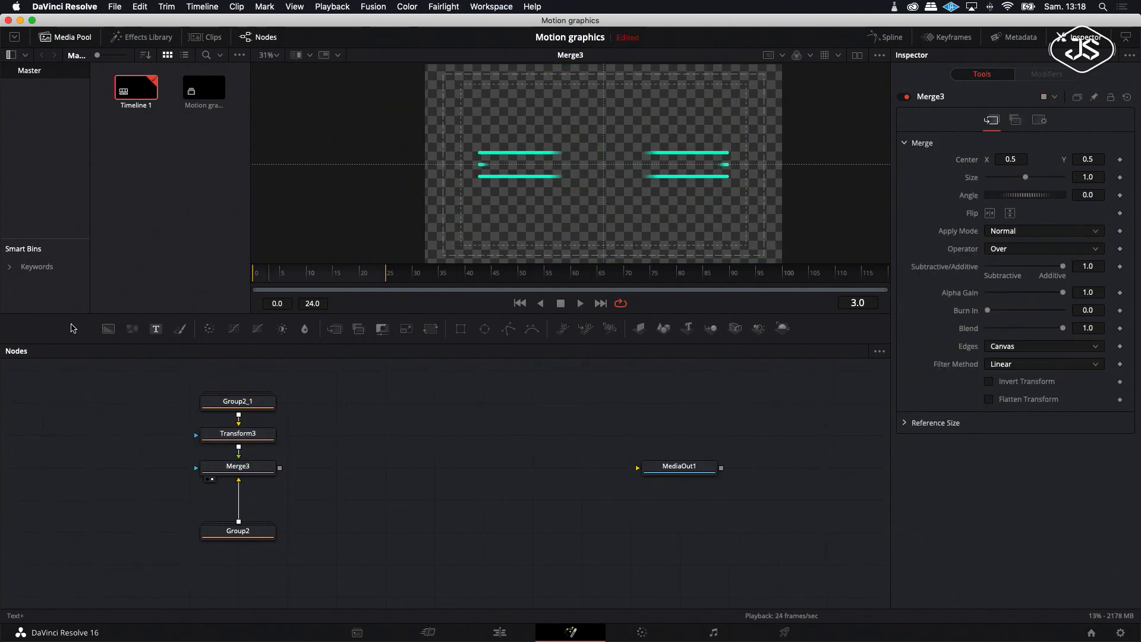
Add a Background node before MediaOut1, merge the Merge3 lines over it, and show the new Merge in the viewer.
click(107, 328)
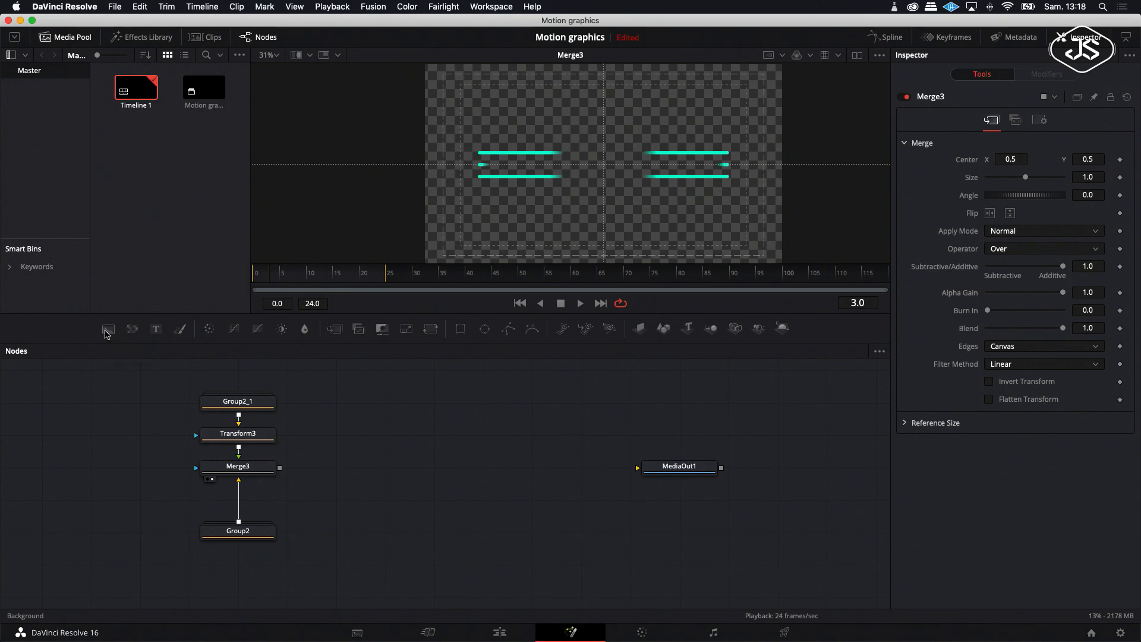
drag(364, 535, 420, 461)
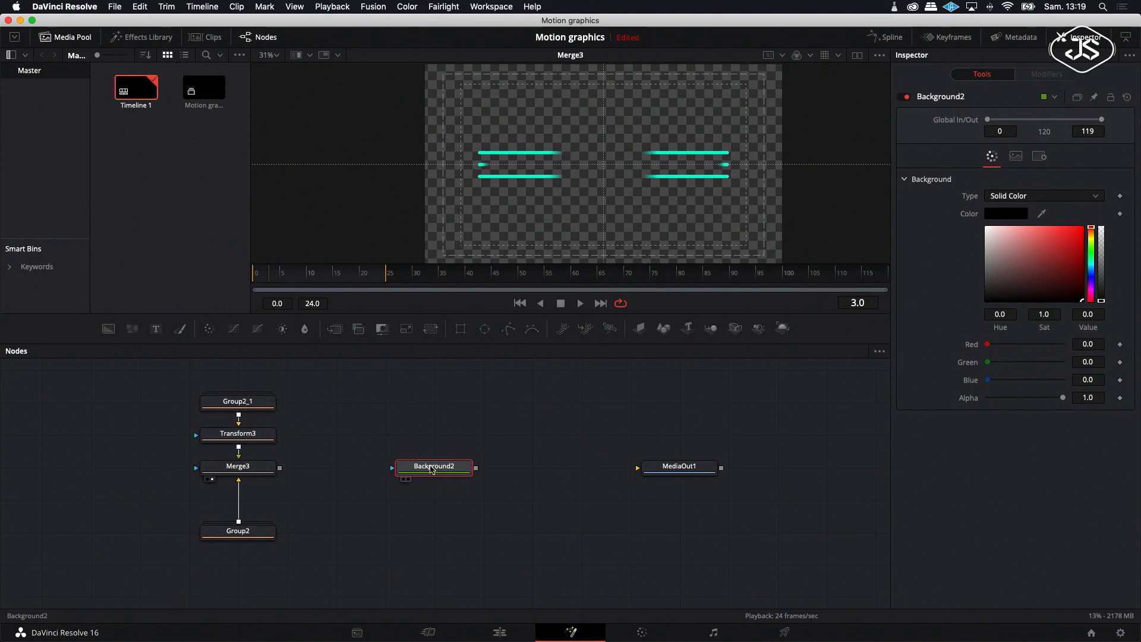
scroll(318, 451, down, 1)
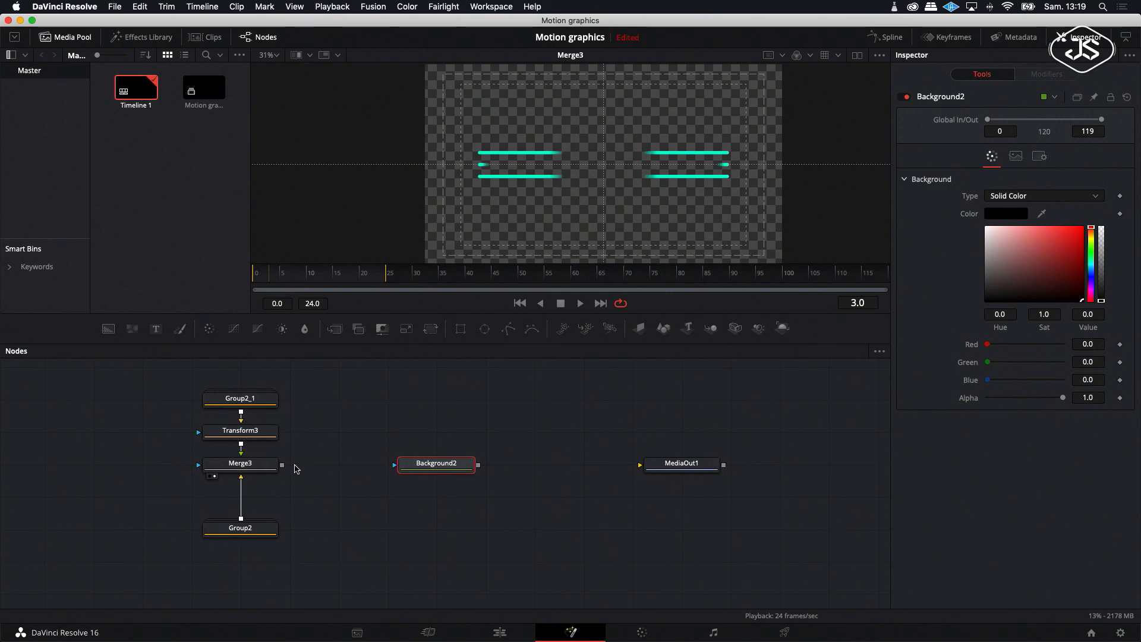
drag(282, 464, 479, 466)
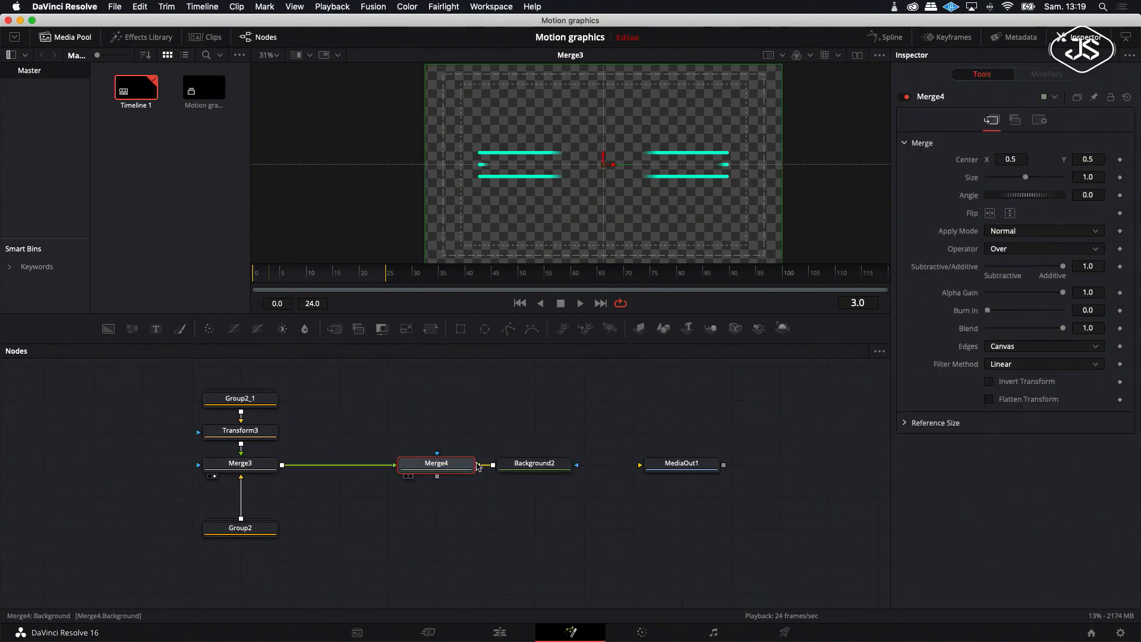
click(410, 476)
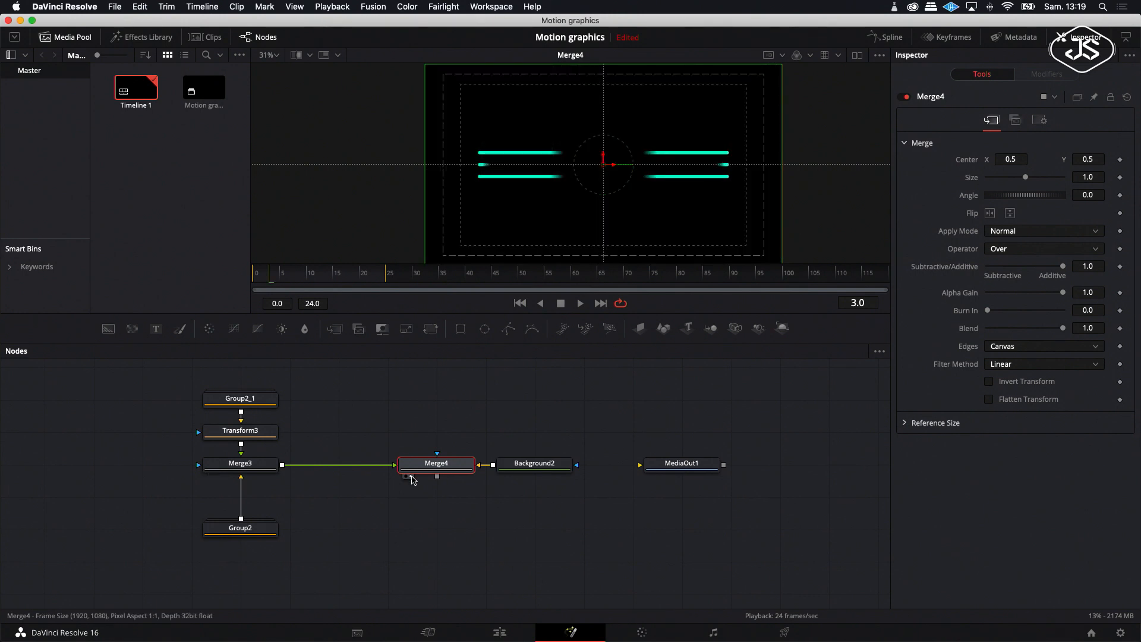
Change Background2 to a Gradient and run it diagonally from the lower-left to the upper-right corner of the frame.
click(535, 464)
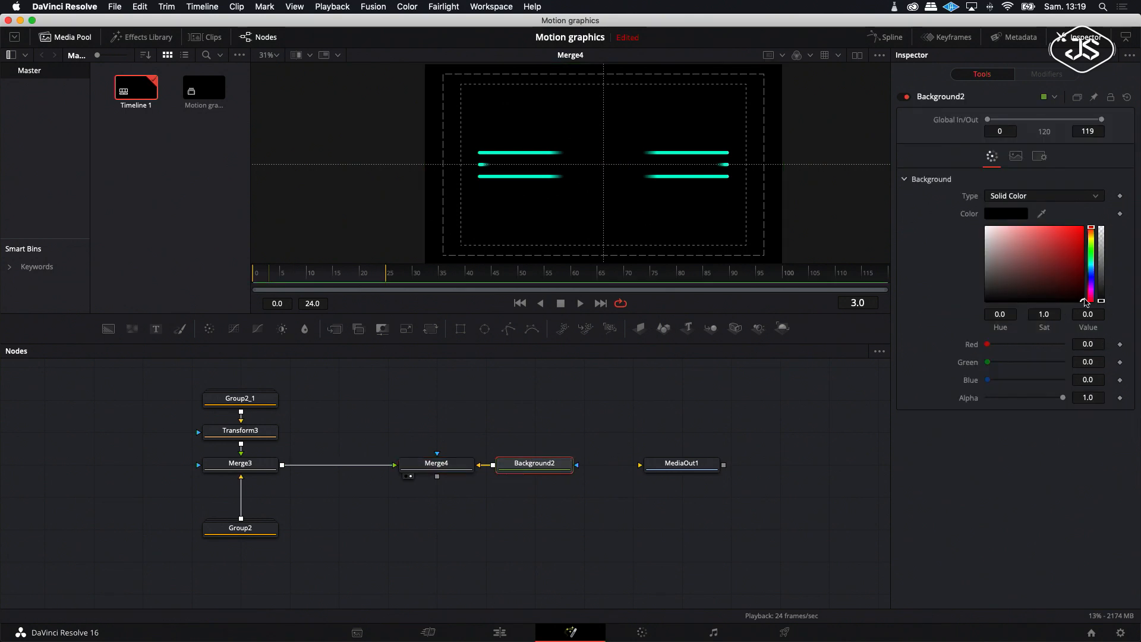
click(1096, 197)
click(1010, 263)
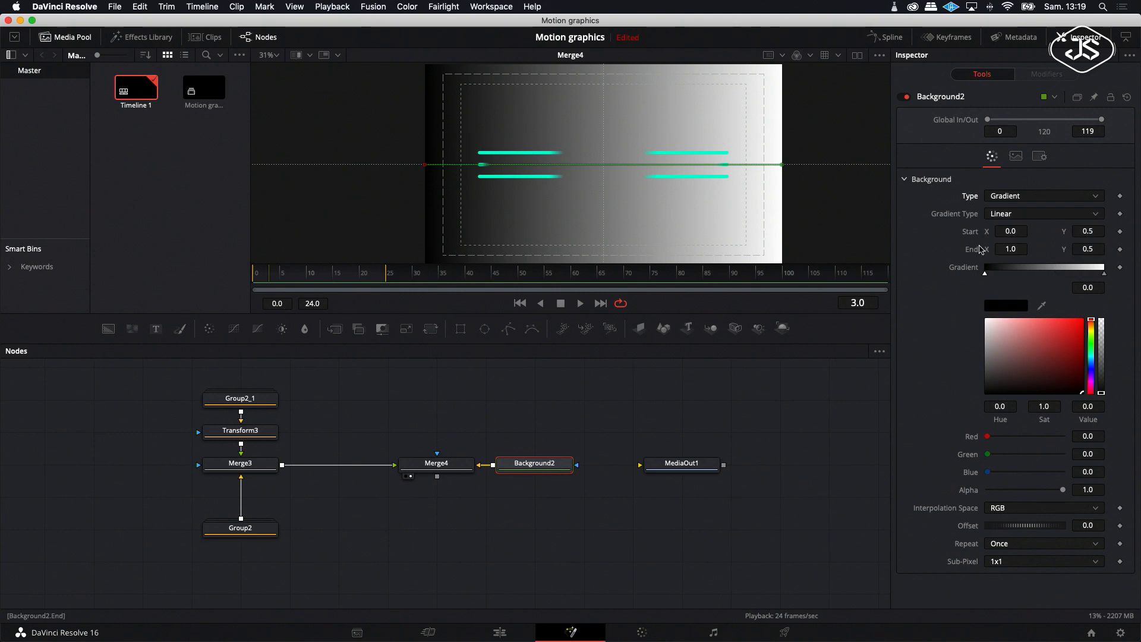
drag(782, 167, 782, 67)
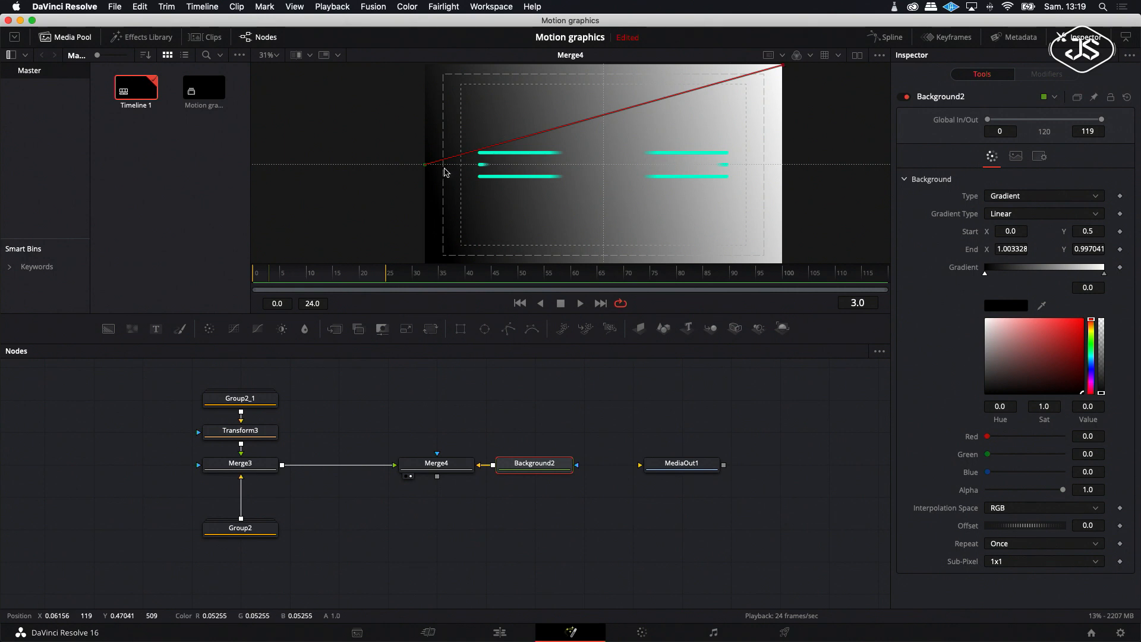
drag(425, 168, 426, 265)
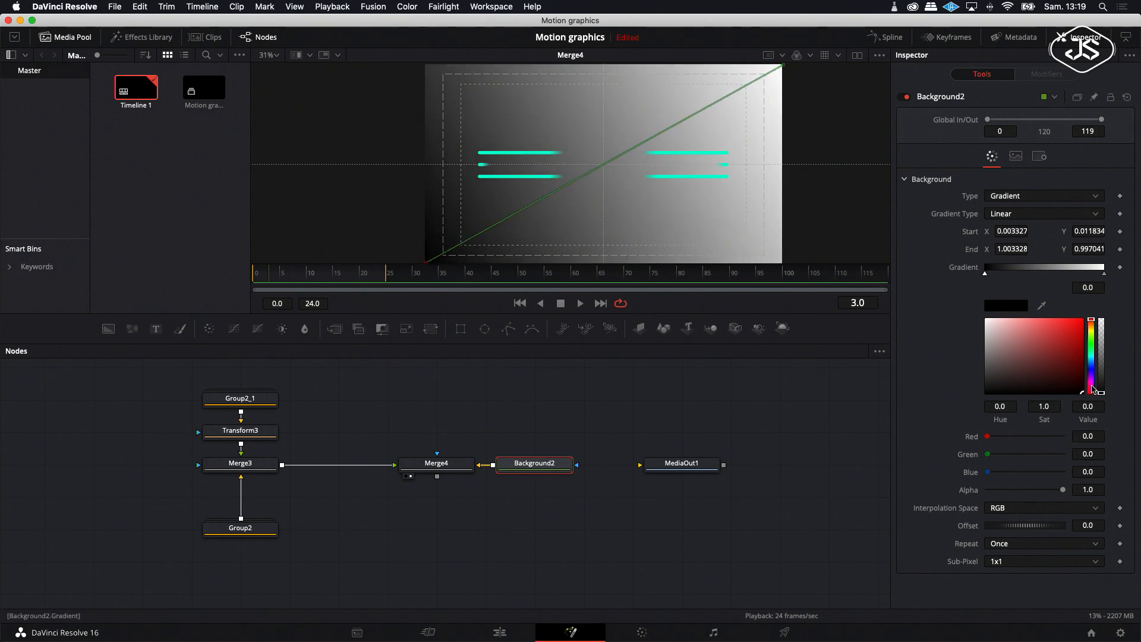
Set the gradient's start color to a dark burgundy with hue 0.936, saturation about 0.98 and value about 0.24.
drag(1091, 326, 1090, 391)
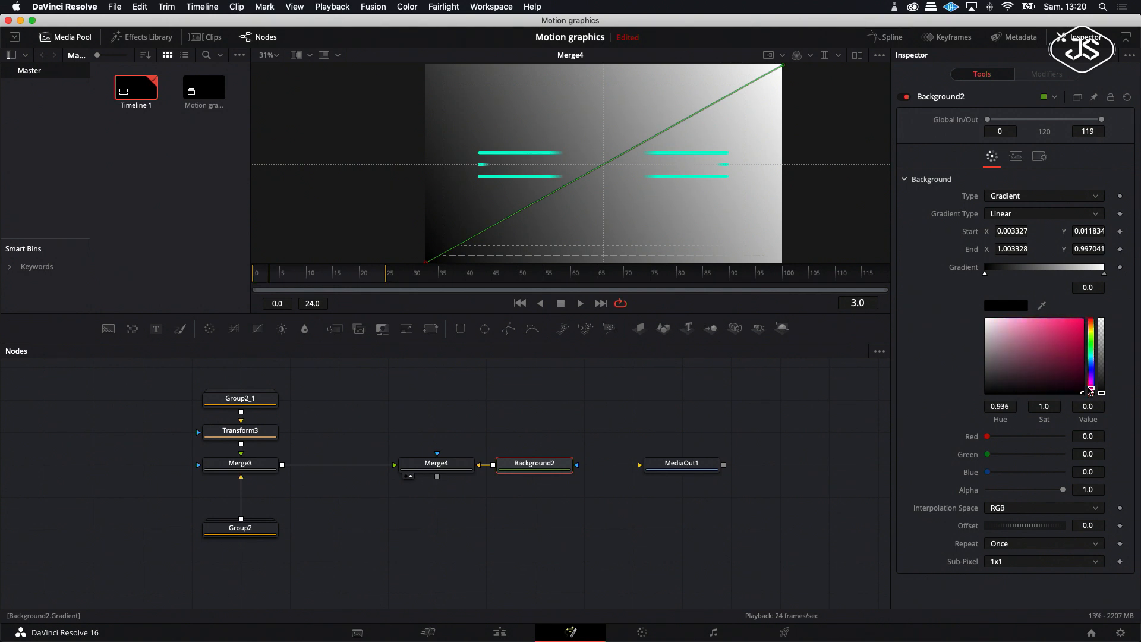
click(1080, 367)
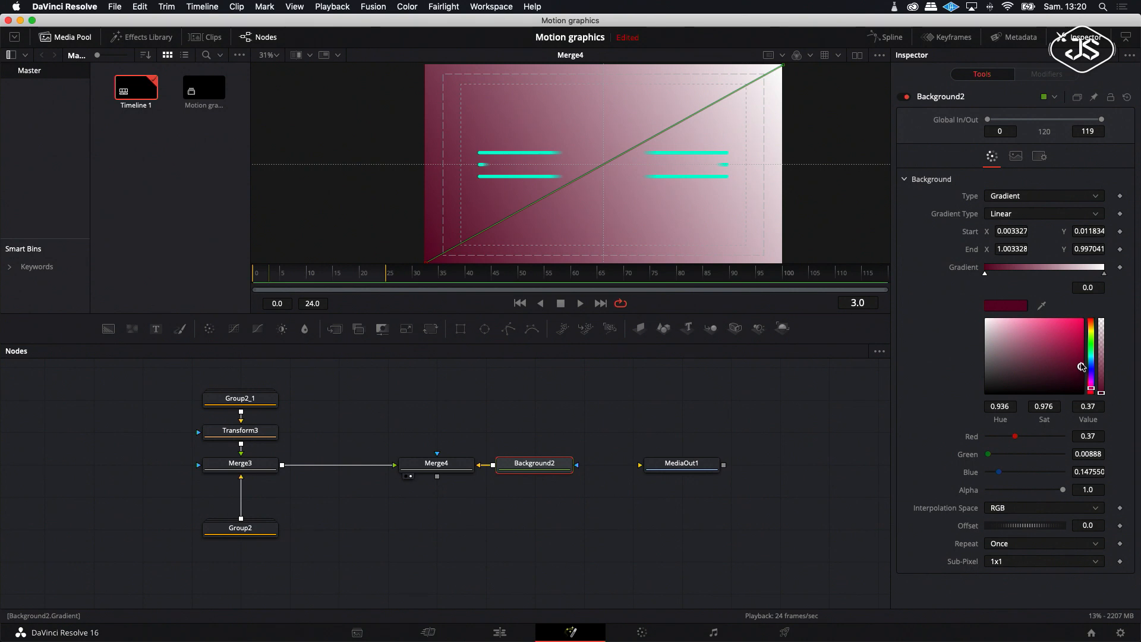
click(1081, 377)
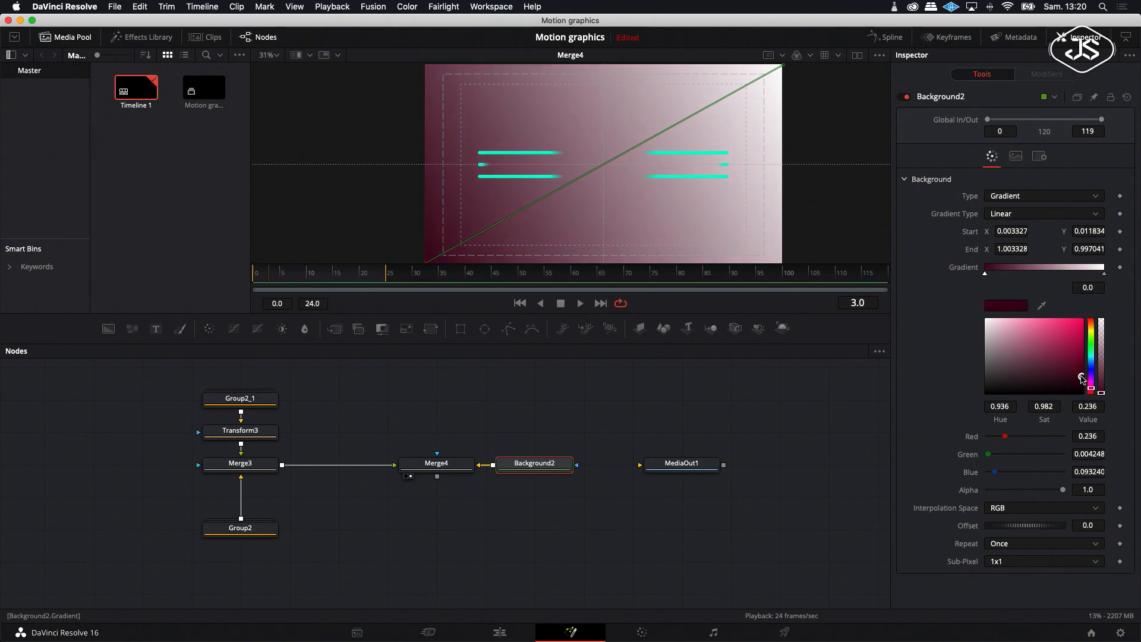
Shift the gradient's start color to hue 0.92, value 0.315, and set its end color to magenta with saturation 0.958, value 0.606.
drag(1094, 392, 1092, 388)
mouse_move(1082, 378)
mouse_down()
mouse_move(1081, 365)
mouse_move(1094, 388)
mouse_up()
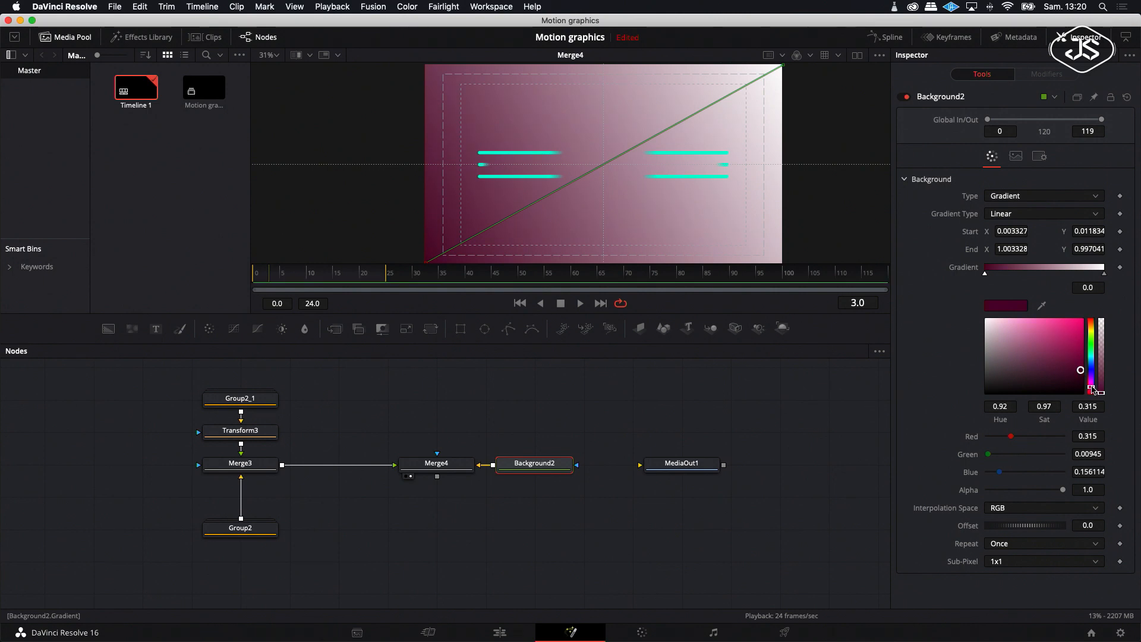
click(1103, 273)
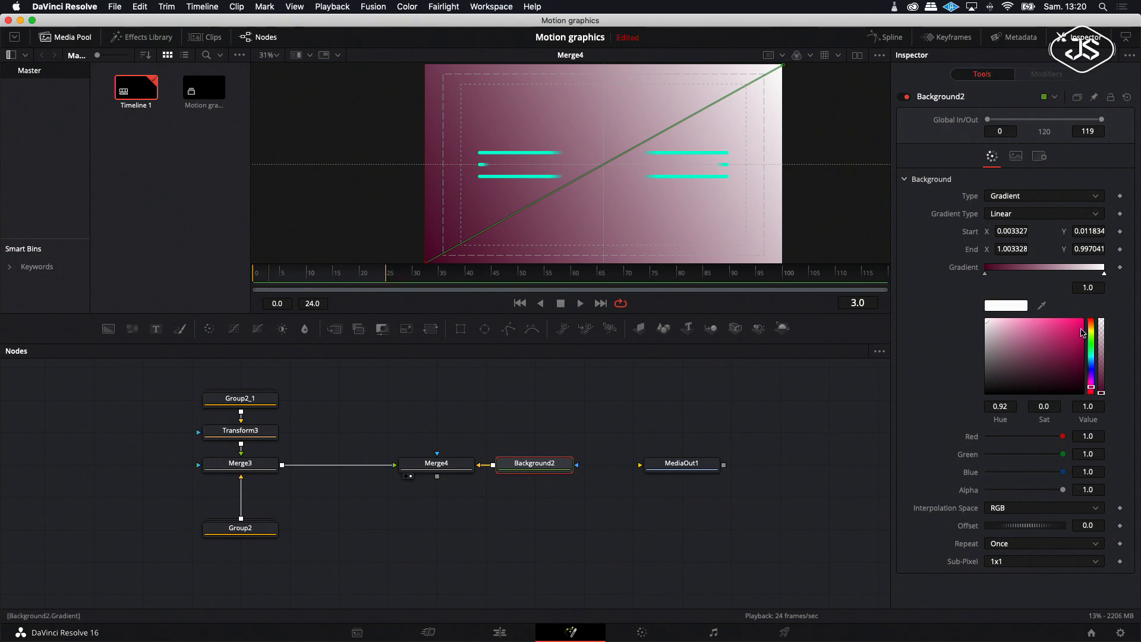
click(1082, 331)
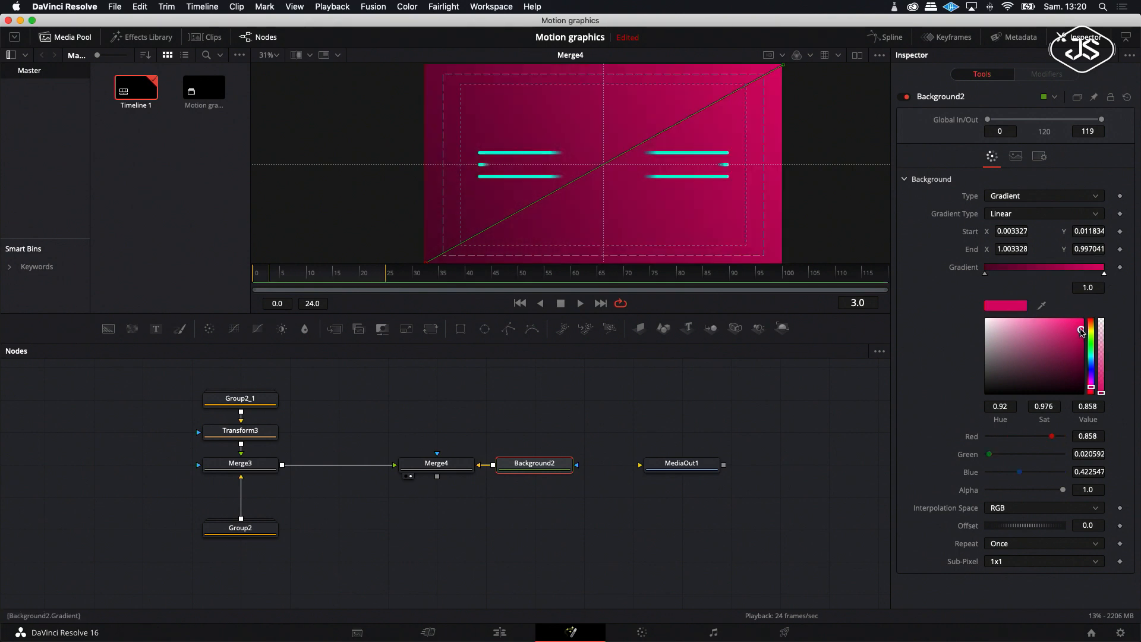
click(1080, 342)
click(1080, 349)
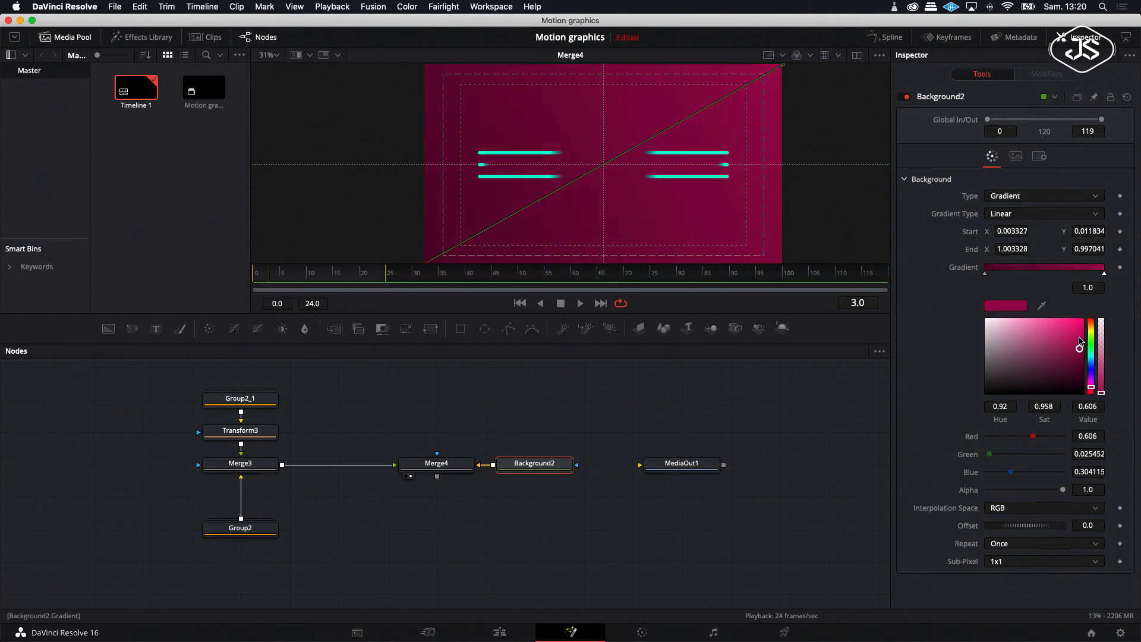
Darken the gradient's start color to saturation 0.97 and value 0.276.
click(985, 273)
drag(1081, 373, 1081, 376)
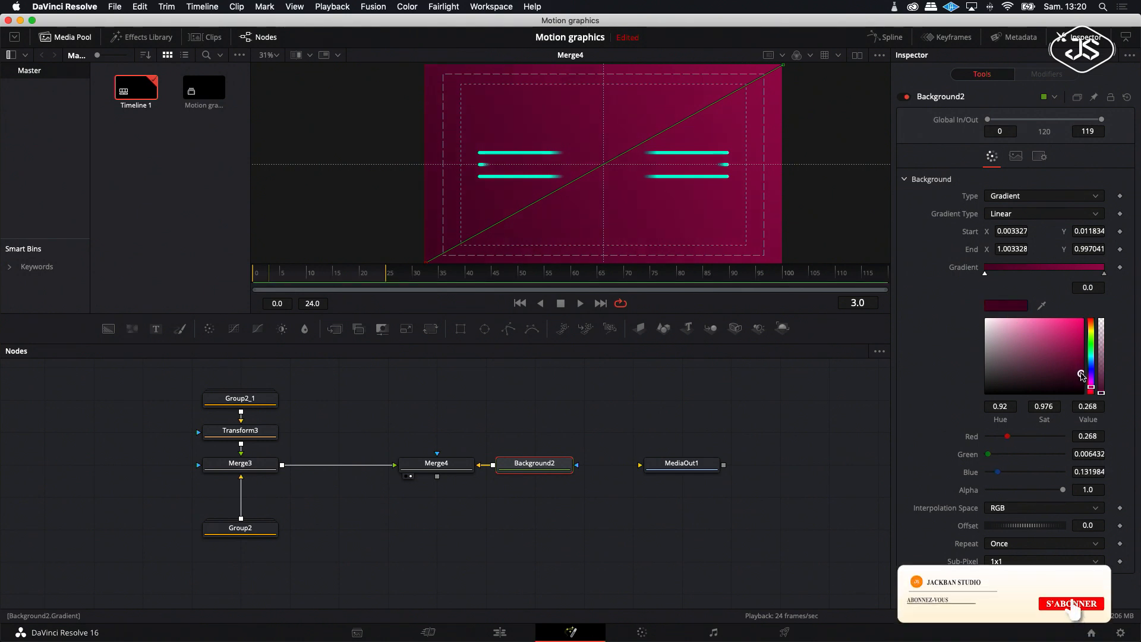
drag(1081, 376, 1081, 373)
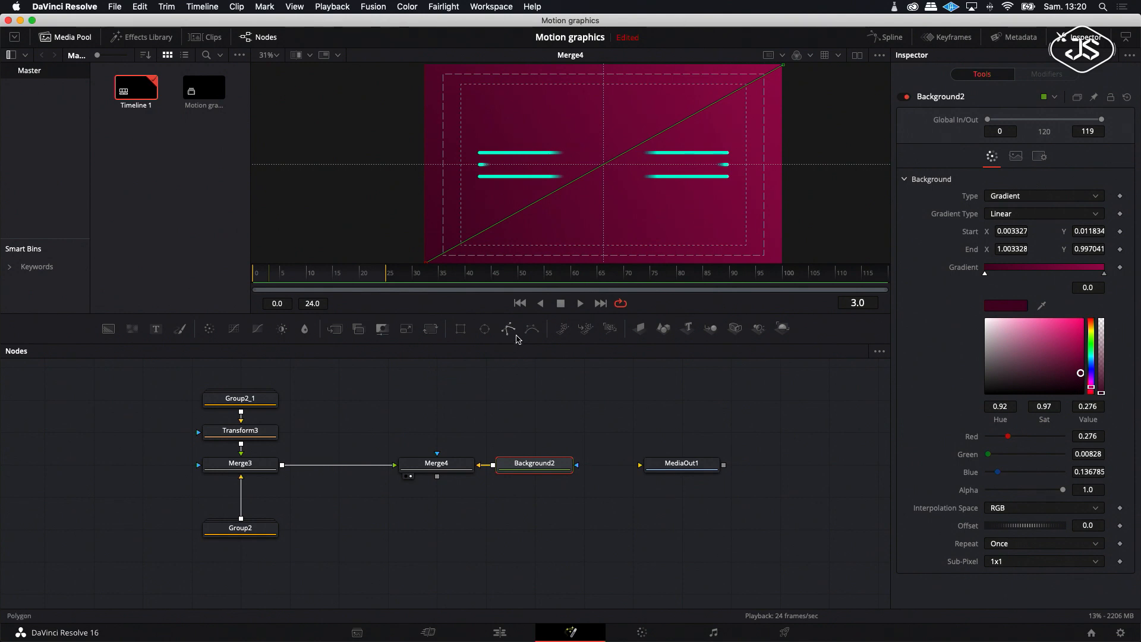
Play back the line animation over the gradient, stop it, and move the playhead to frame 9.
click(579, 305)
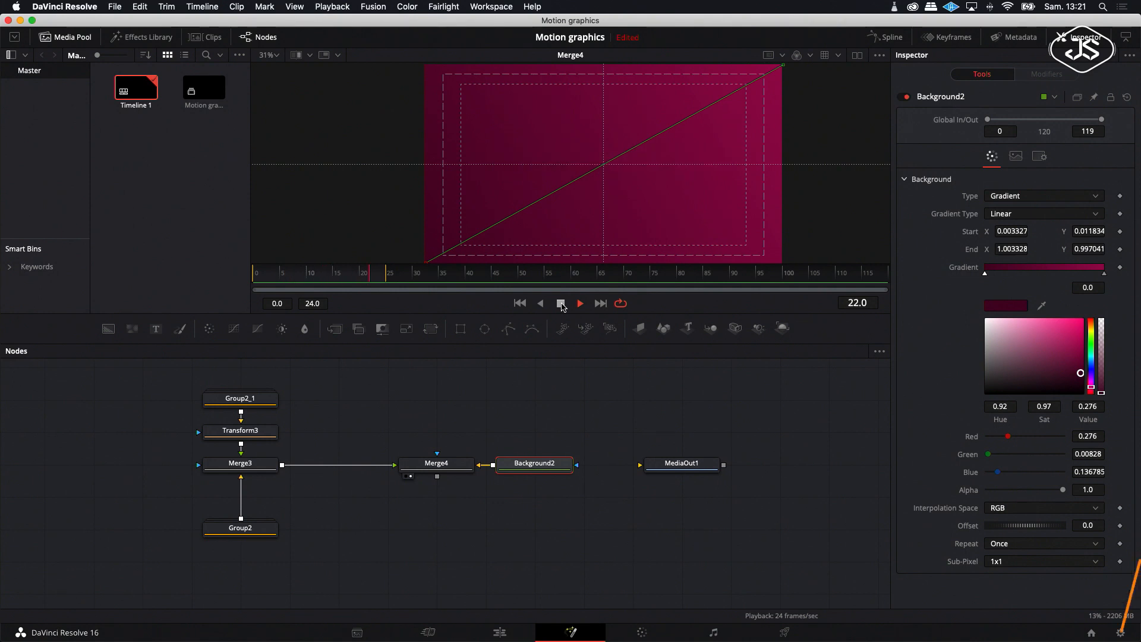
click(561, 304)
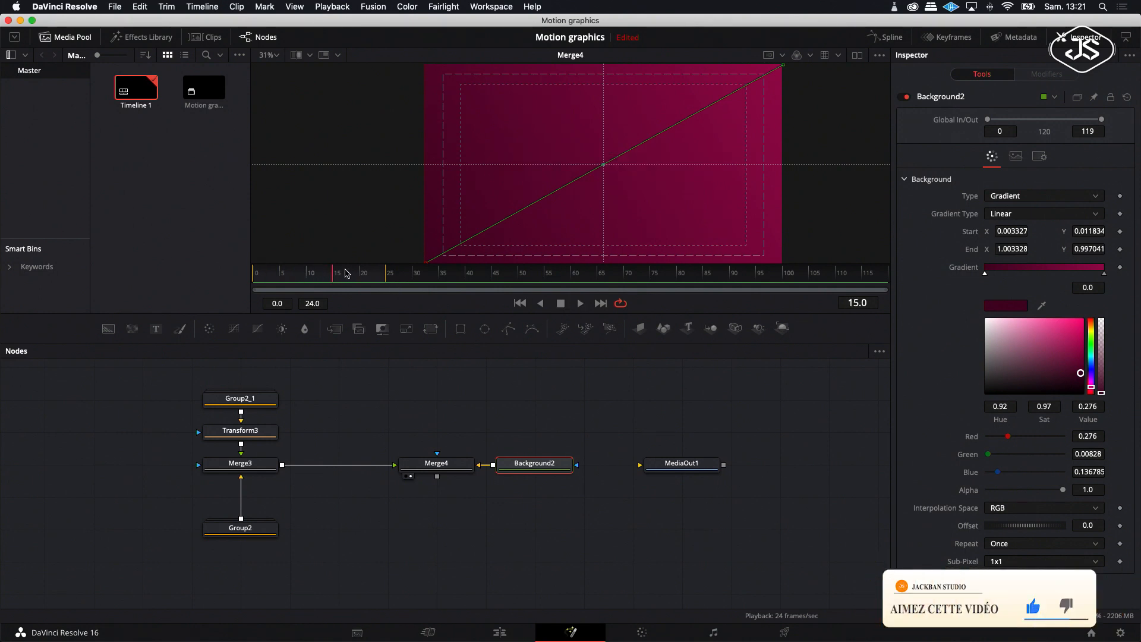
drag(333, 273, 304, 274)
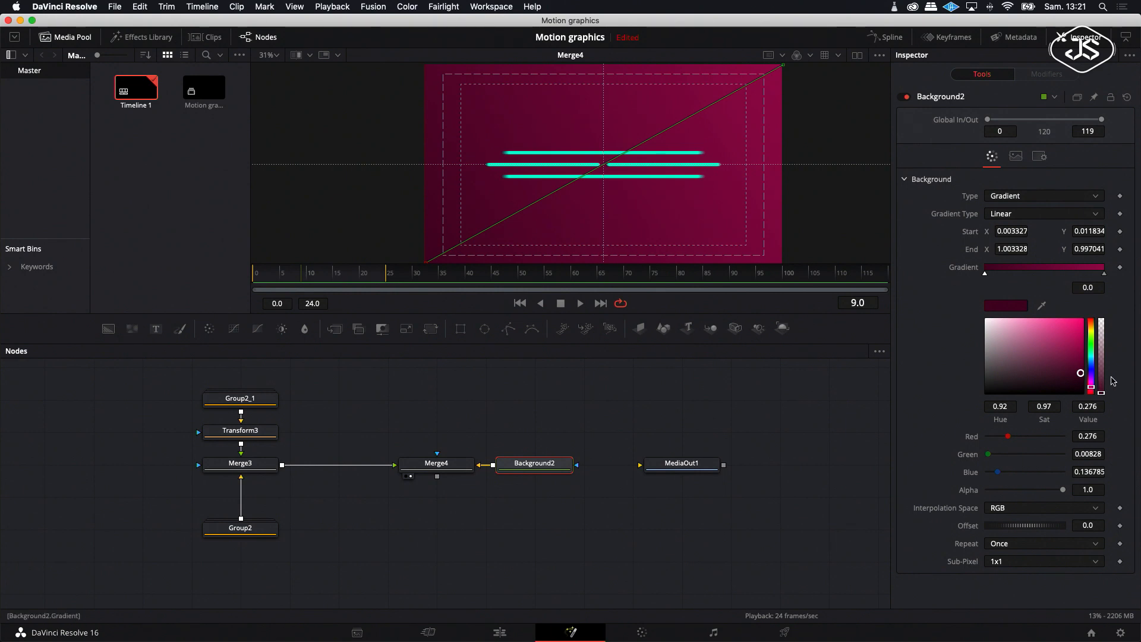
Darken the gradient's start color to hue 0.912, saturation 0.952, value 0.181, and its end color to saturation 0.952, value 0.488.
mouse_move(1089, 393)
mouse_down()
mouse_move(1082, 371)
mouse_move(1078, 380)
mouse_up()
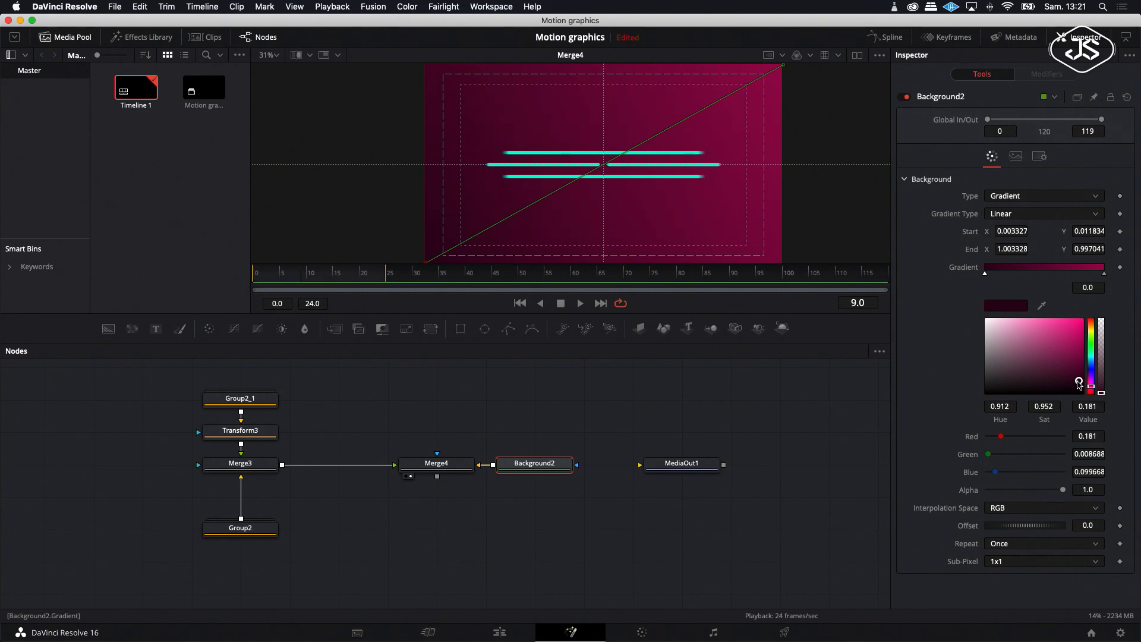
click(1103, 273)
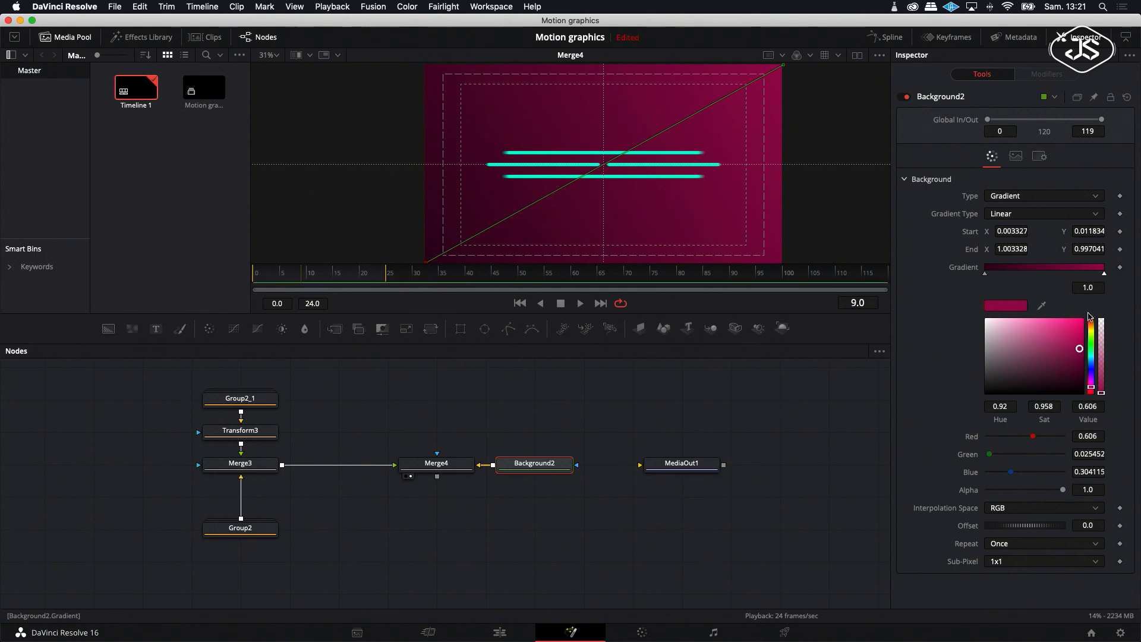
drag(1080, 354, 1079, 359)
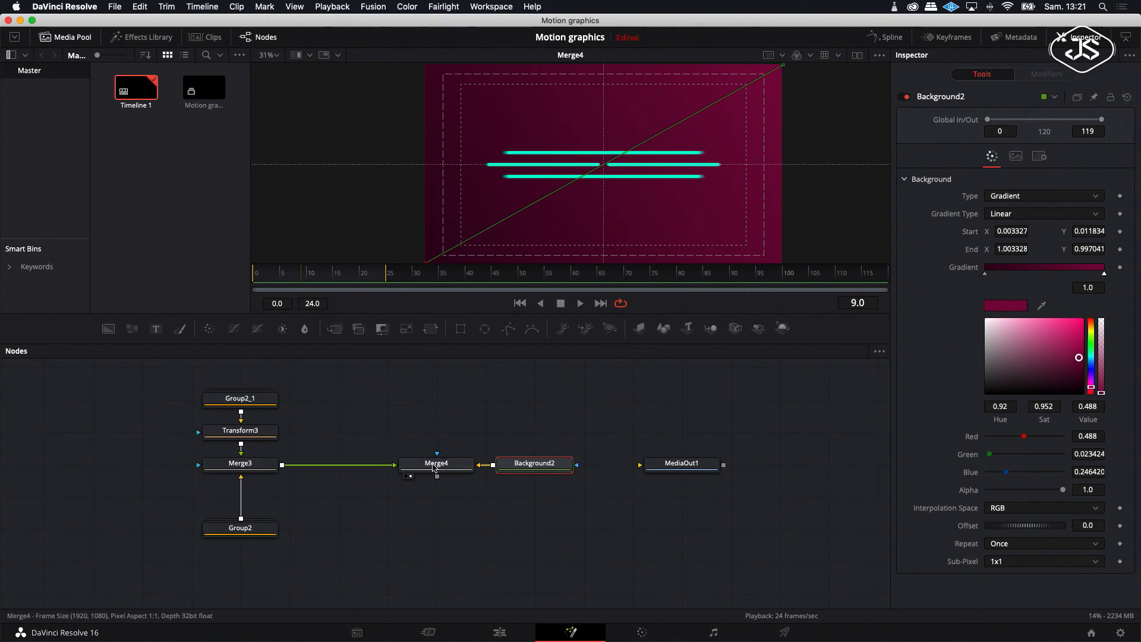
Add a new Background node beside Group2_1 and merge it over the Merge3 output, ahead of Merge4.
click(437, 385)
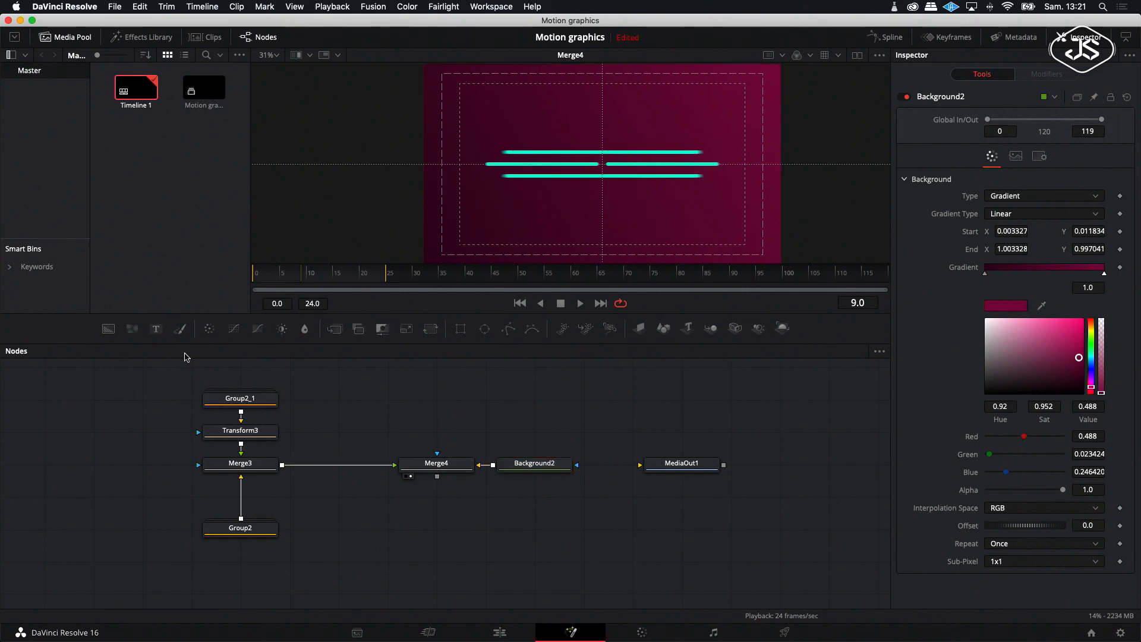
click(107, 331)
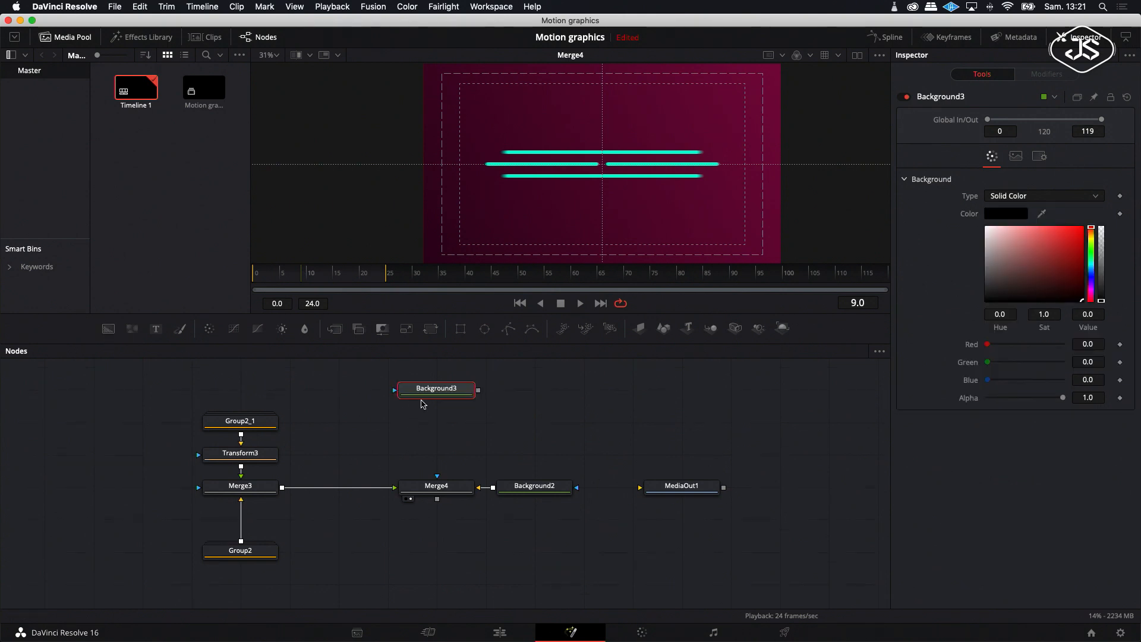
drag(441, 386, 346, 417)
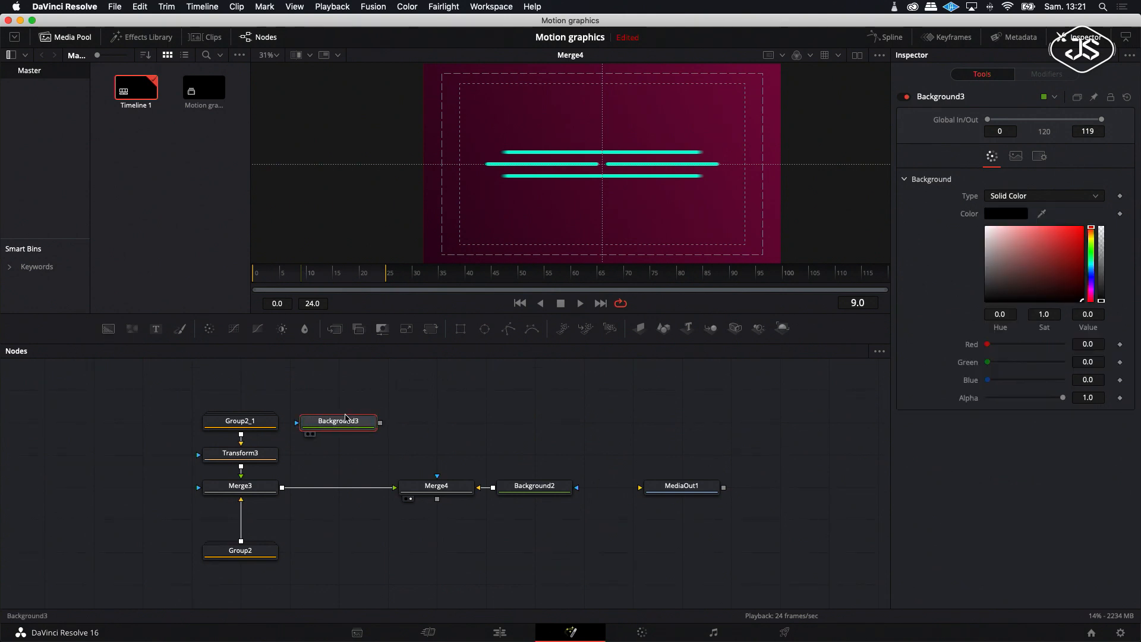
drag(381, 424, 285, 488)
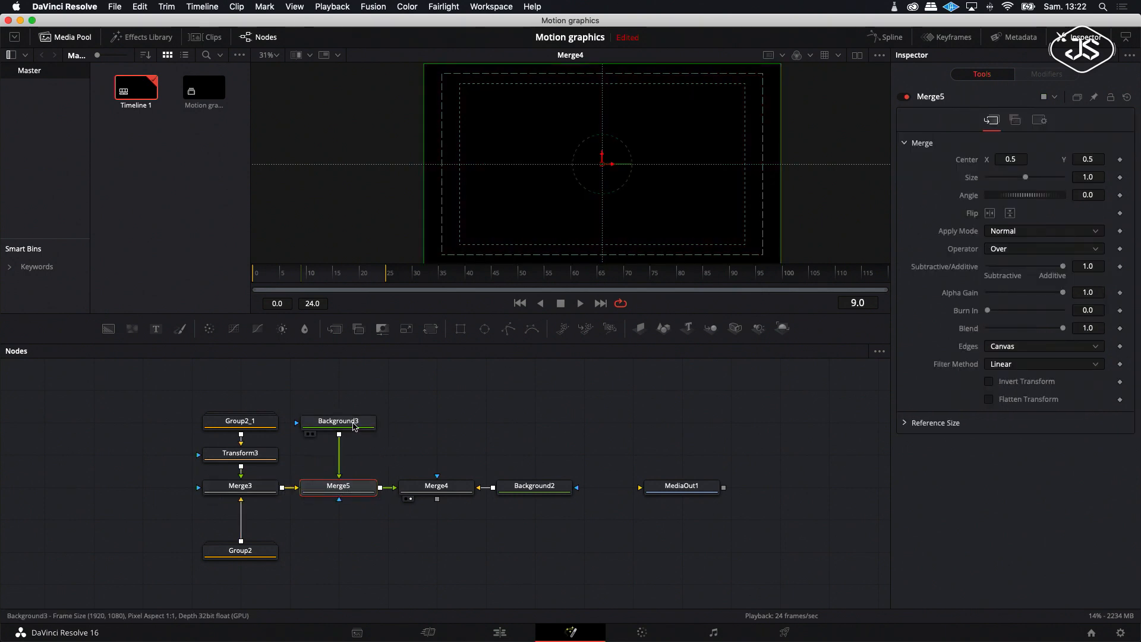
Set Background3's image size to 400 wide by 400 high.
click(354, 426)
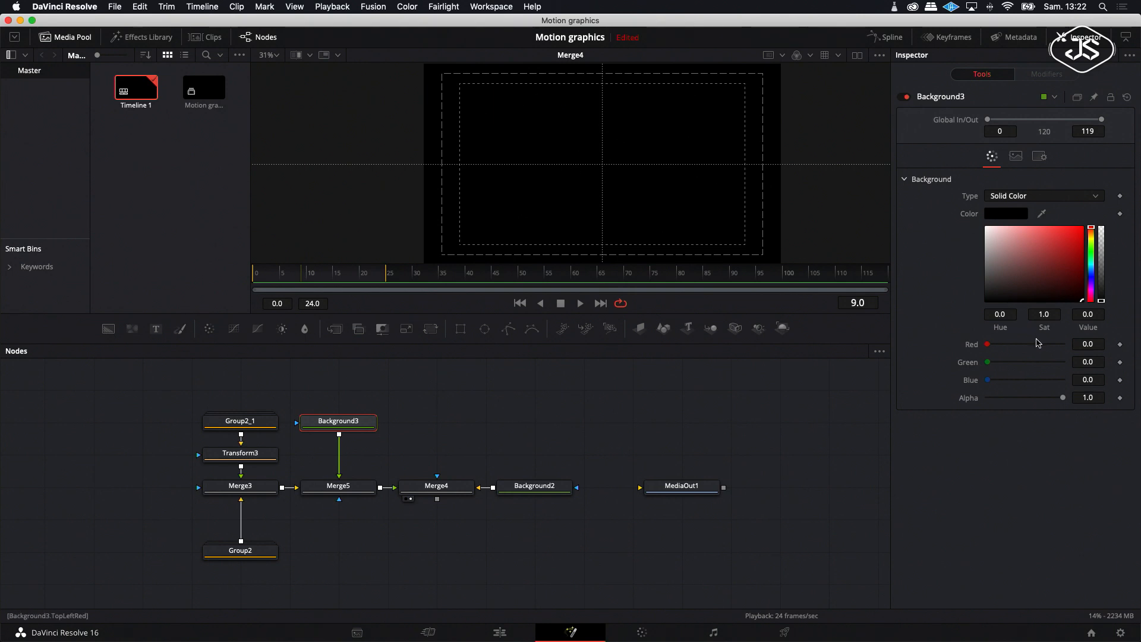
click(1015, 156)
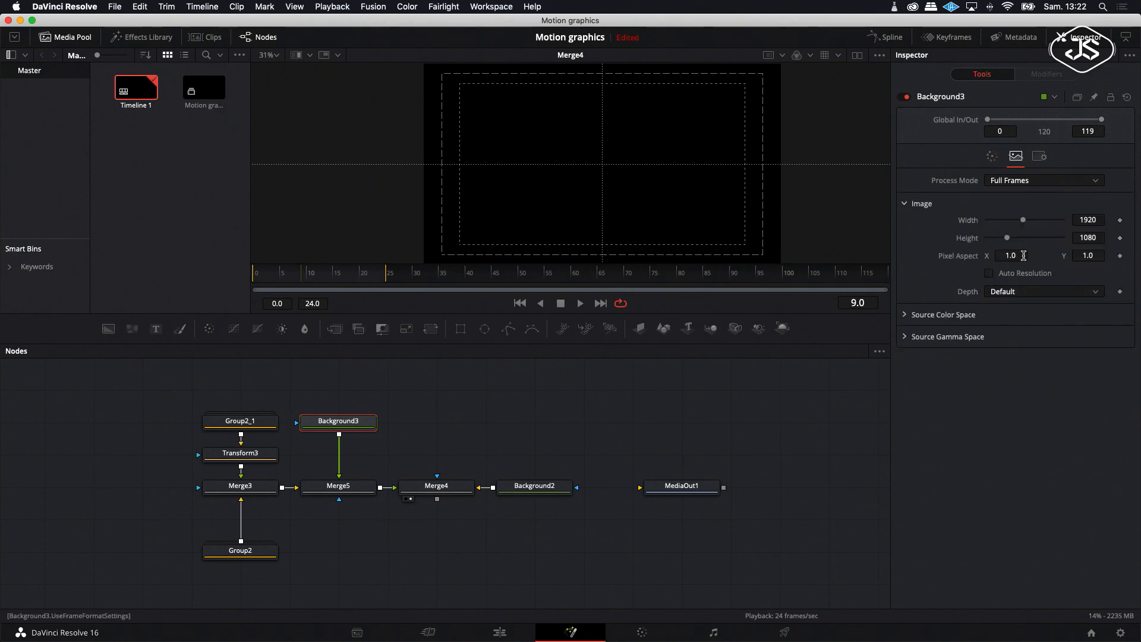
click(1094, 219)
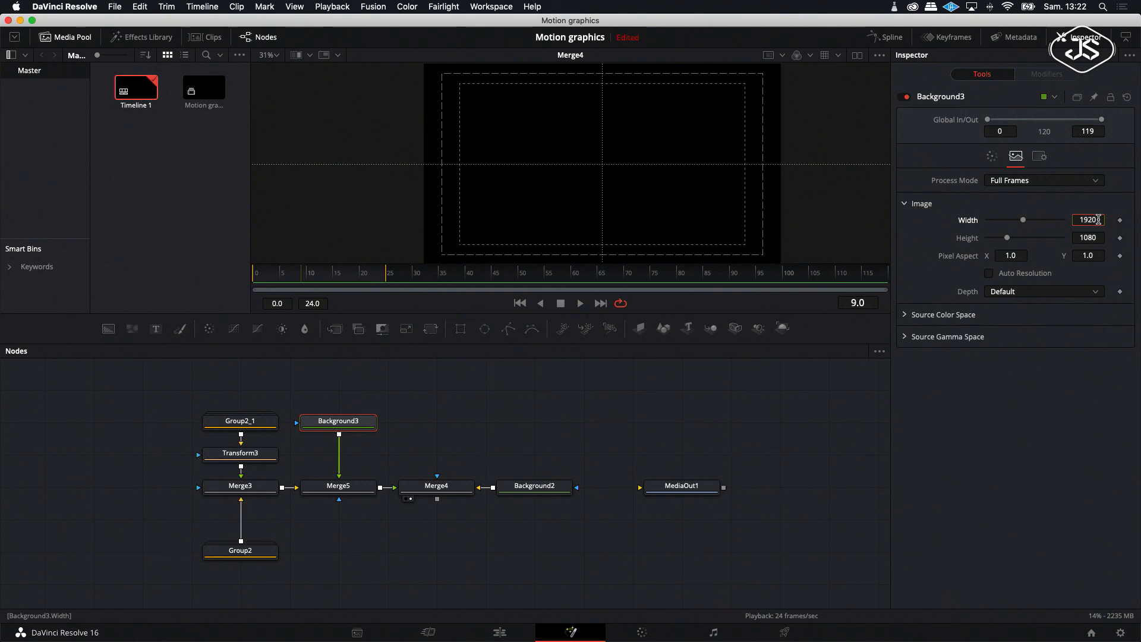
text(400)
click(1095, 237)
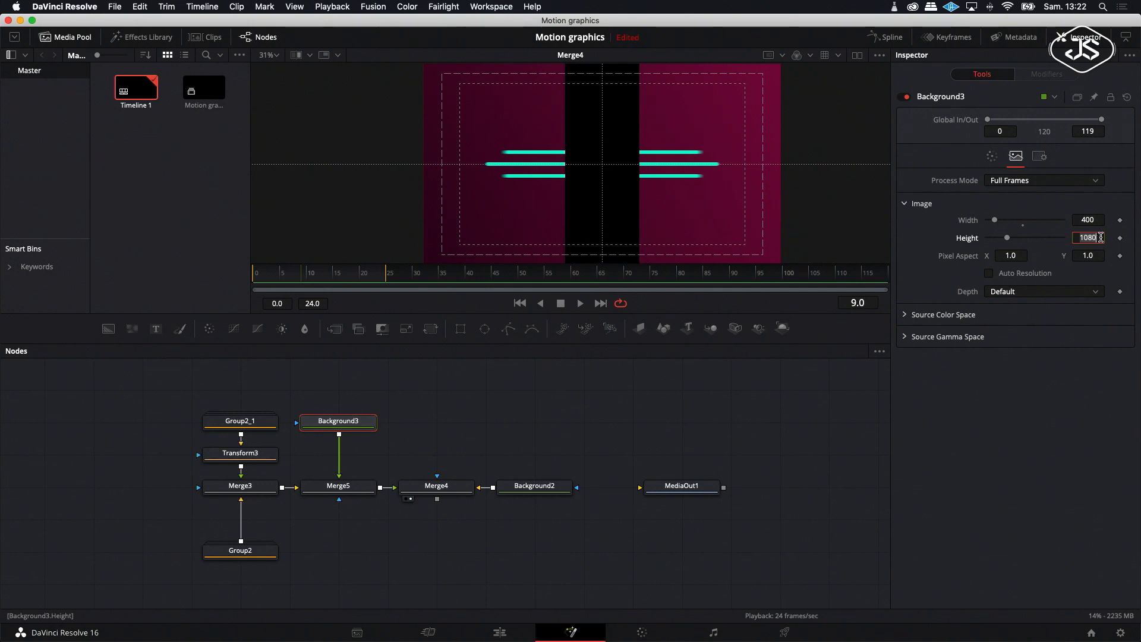
text(4)
key(Return)
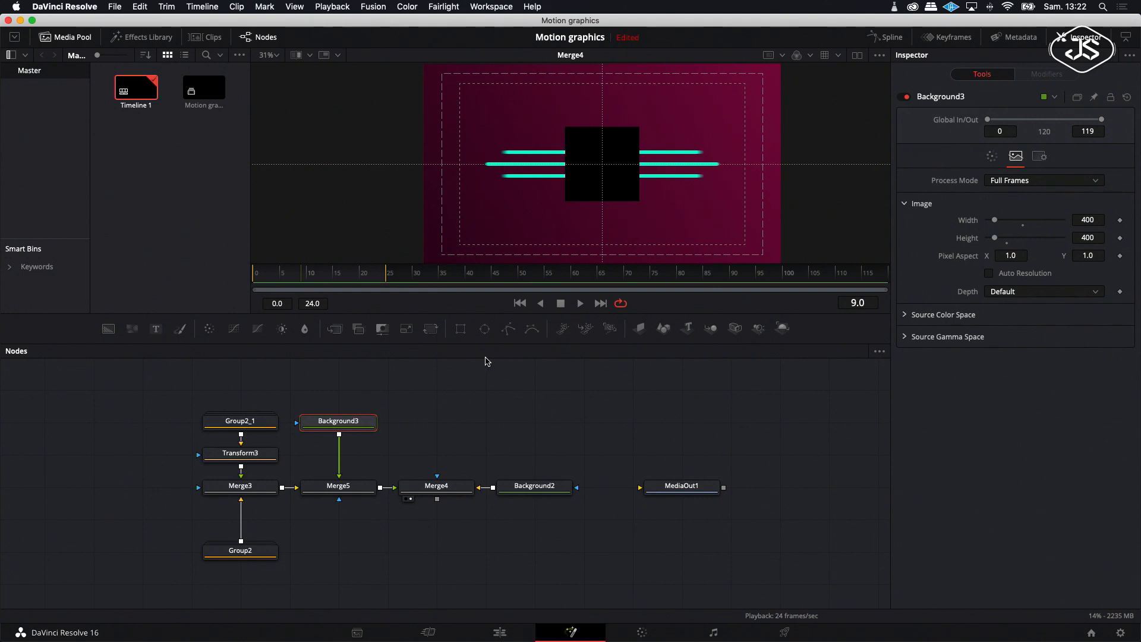
Add a Rectangle mask to Background3, move its node higher up, and set its width and height to 1.0.
click(461, 330)
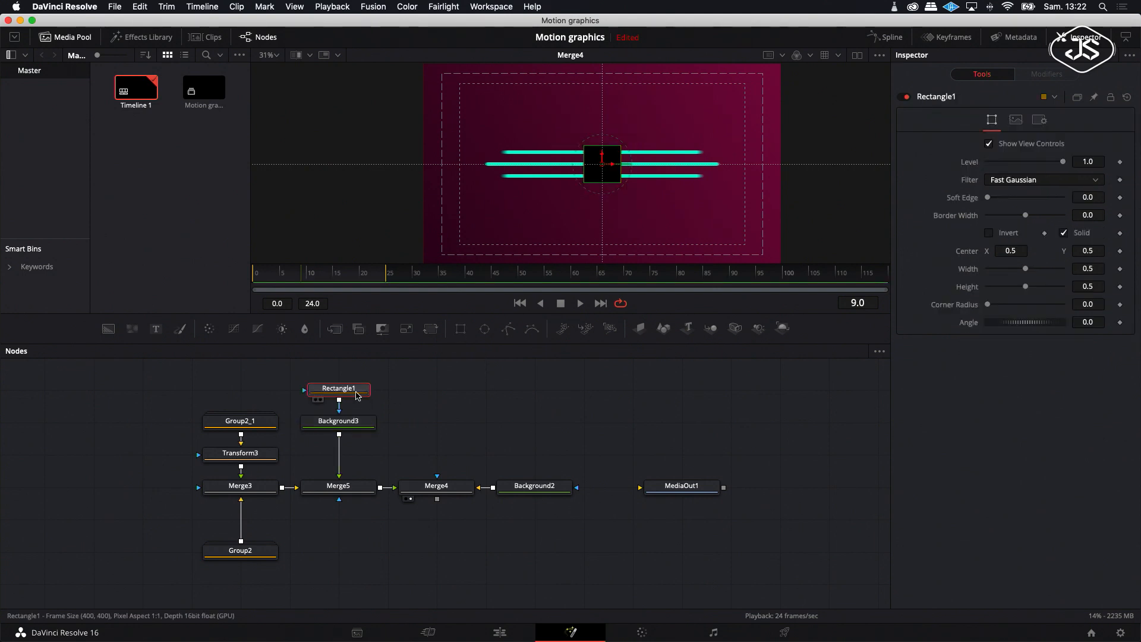
drag(358, 389, 358, 378)
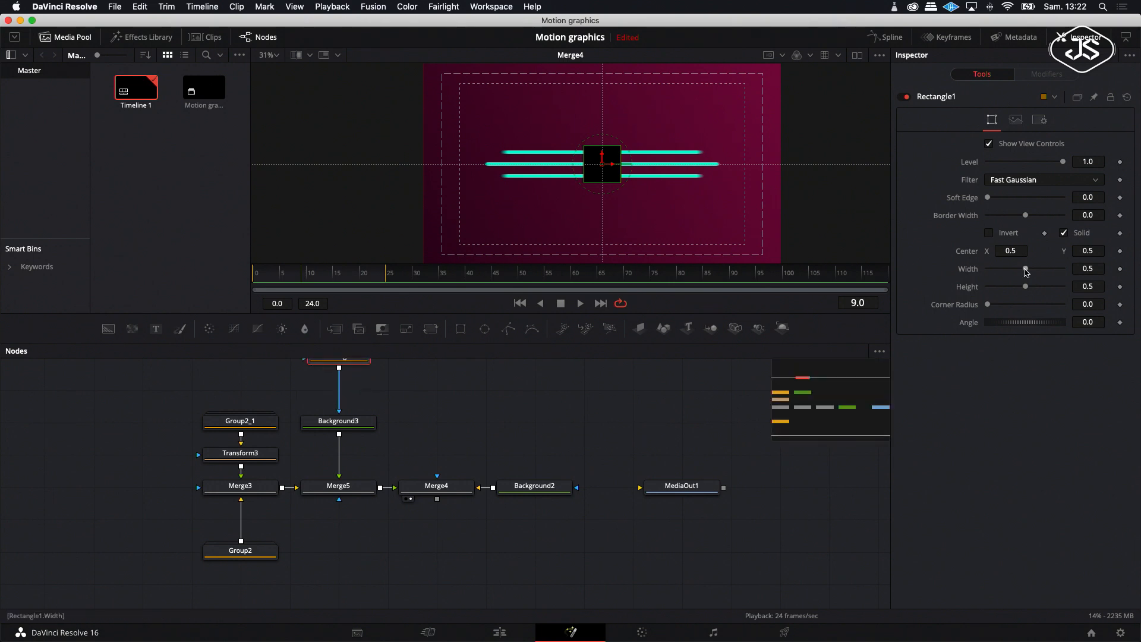
drag(1025, 272, 1094, 273)
drag(1031, 289, 1094, 287)
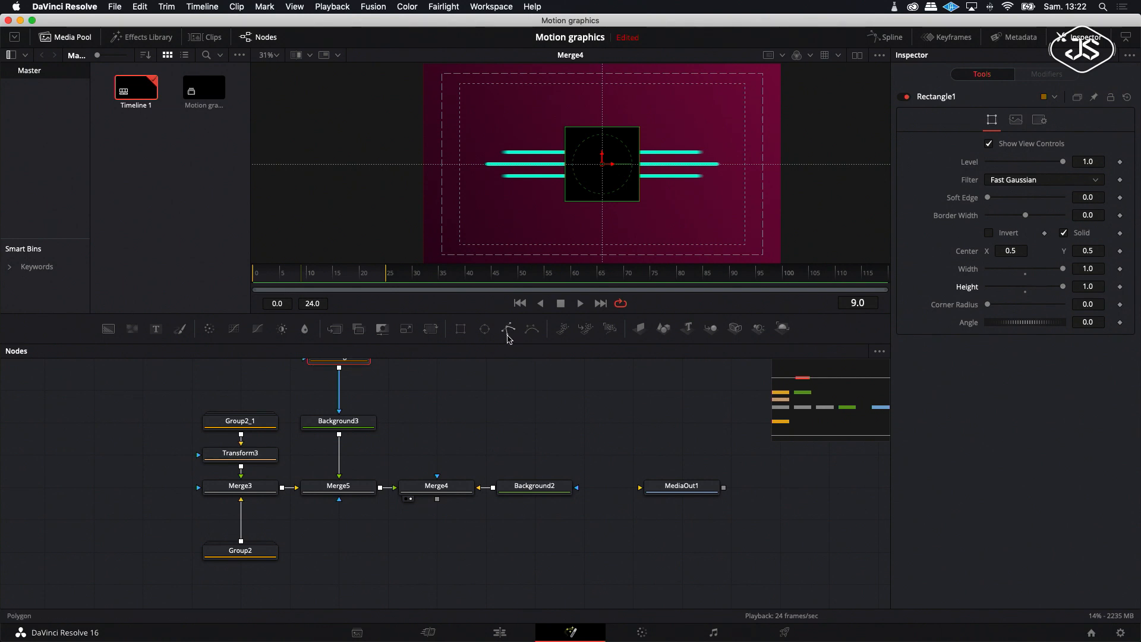
Add a second Rectangle mask with width and height 1.0, Paint Mode Subtract, and a border width of about -0.1.
click(461, 328)
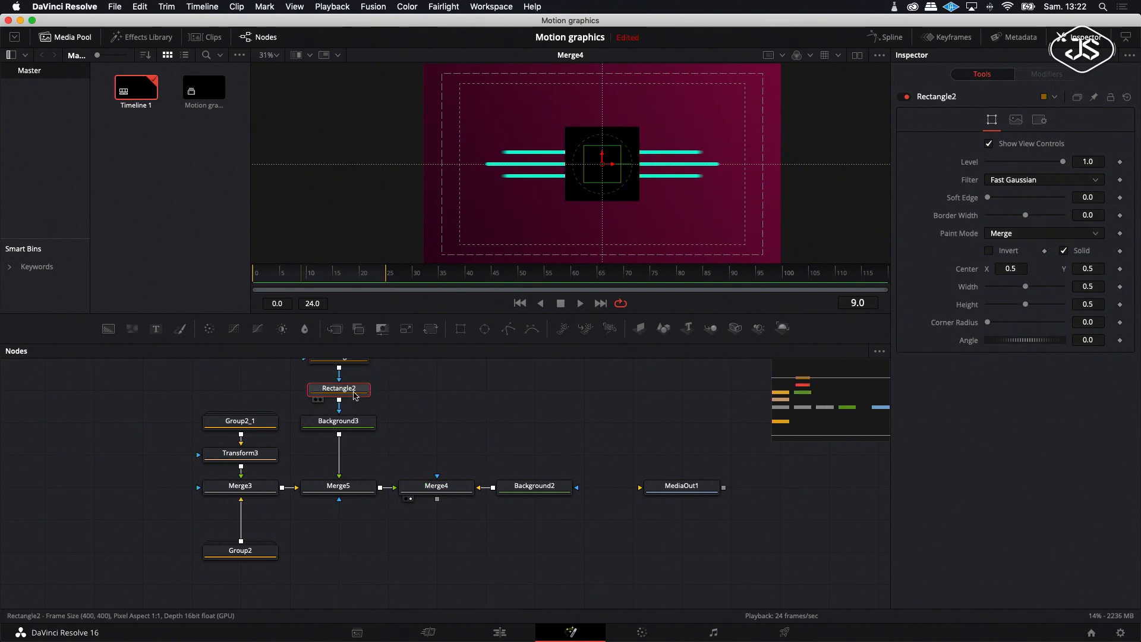
drag(1025, 286, 1095, 291)
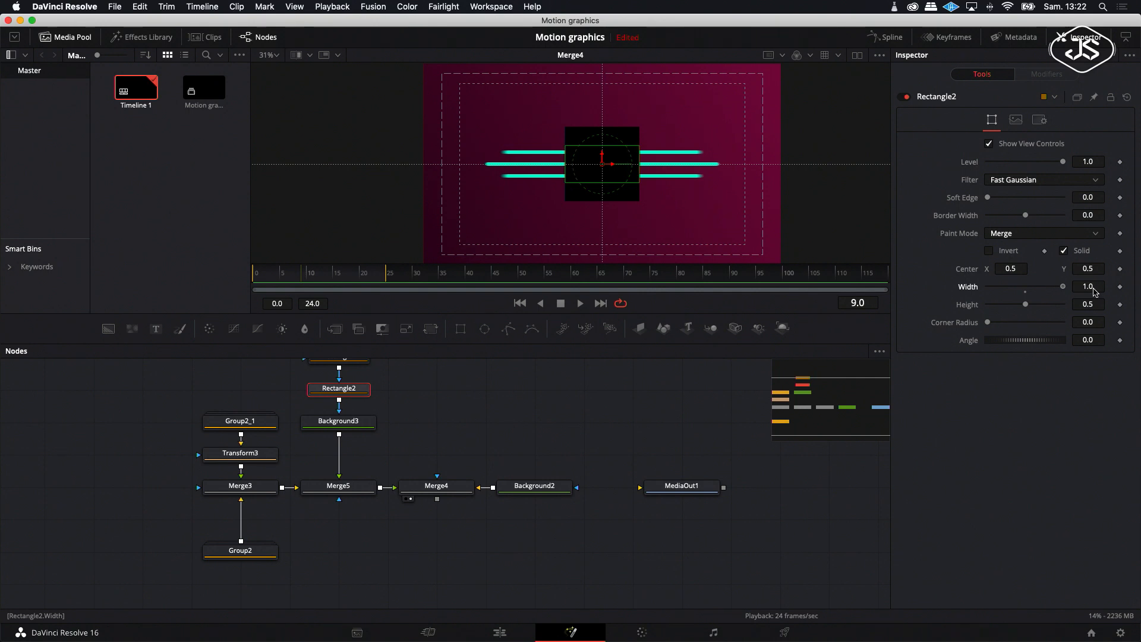
drag(1027, 305, 1086, 308)
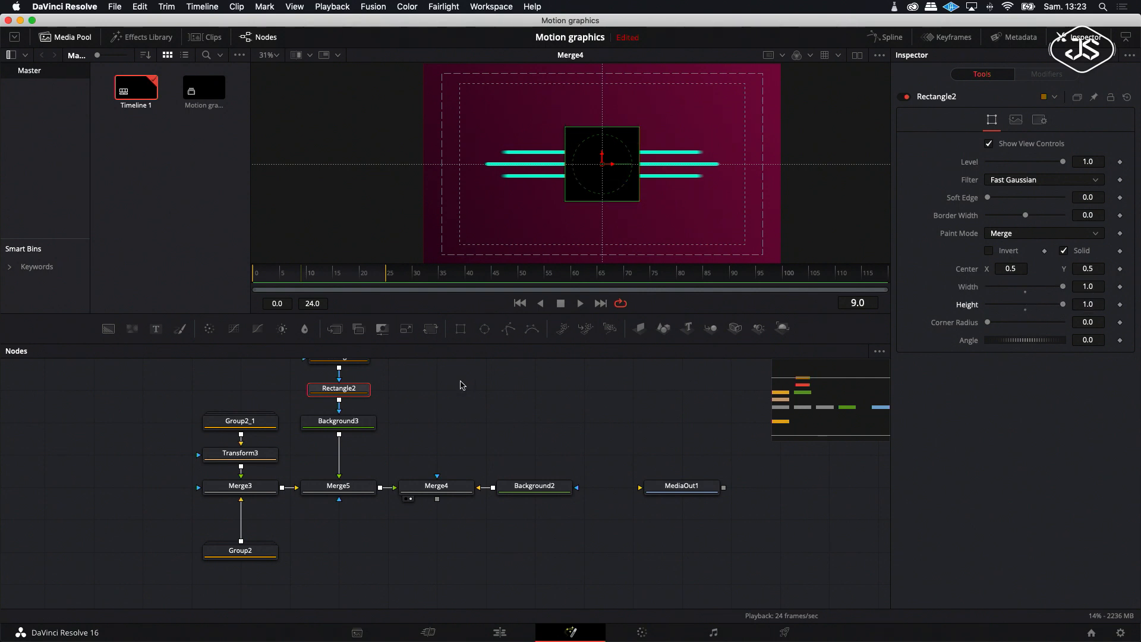
click(1073, 232)
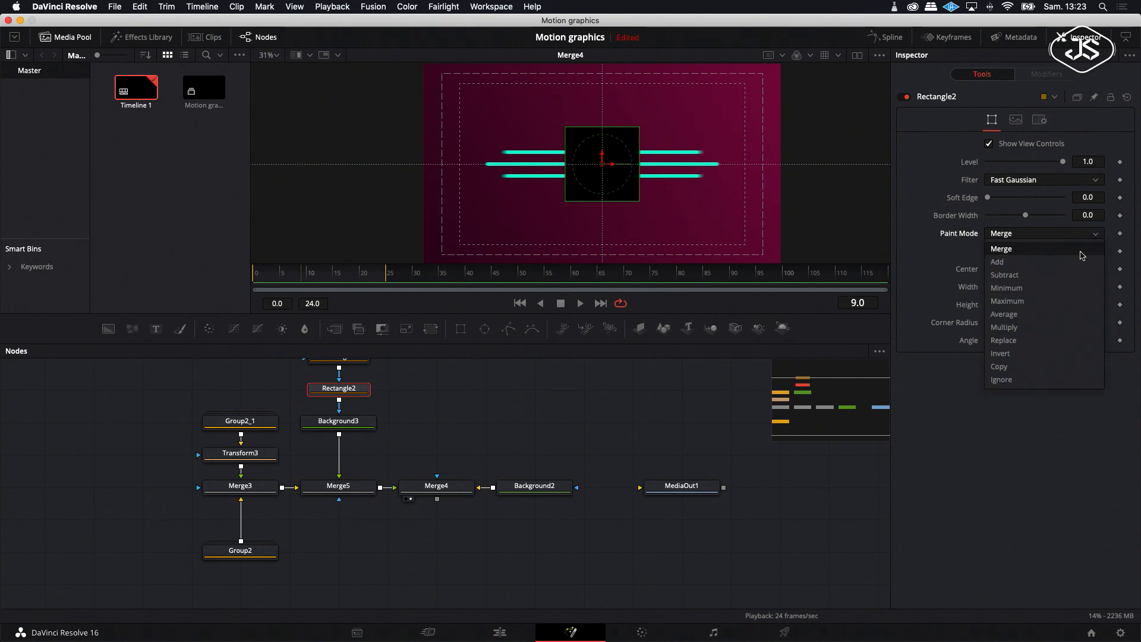
click(1052, 275)
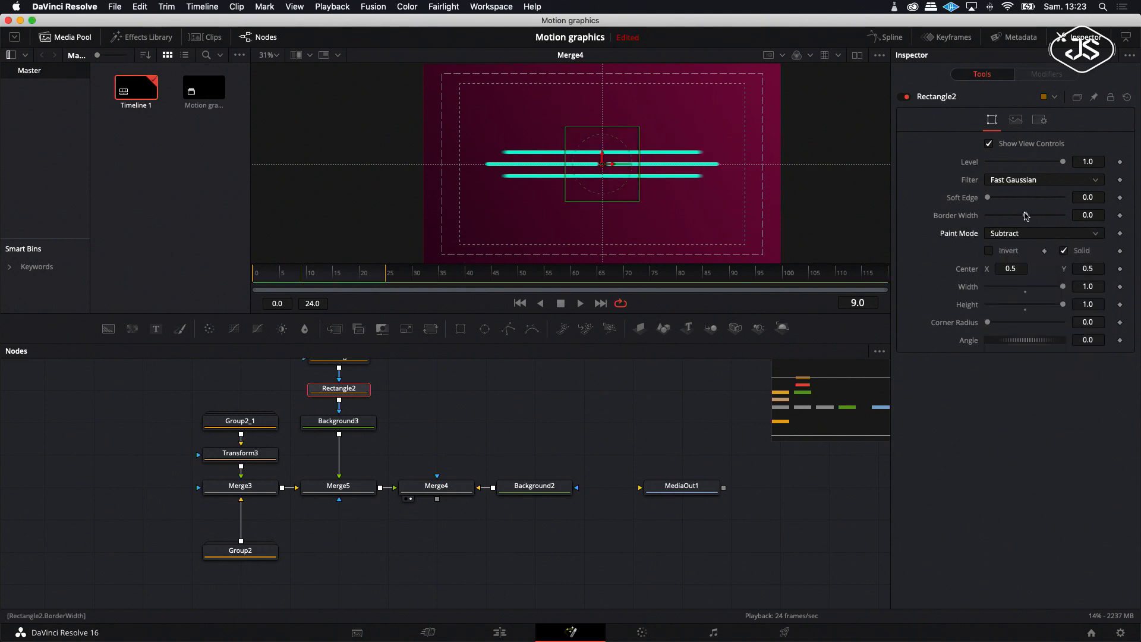
drag(1026, 218, 1008, 220)
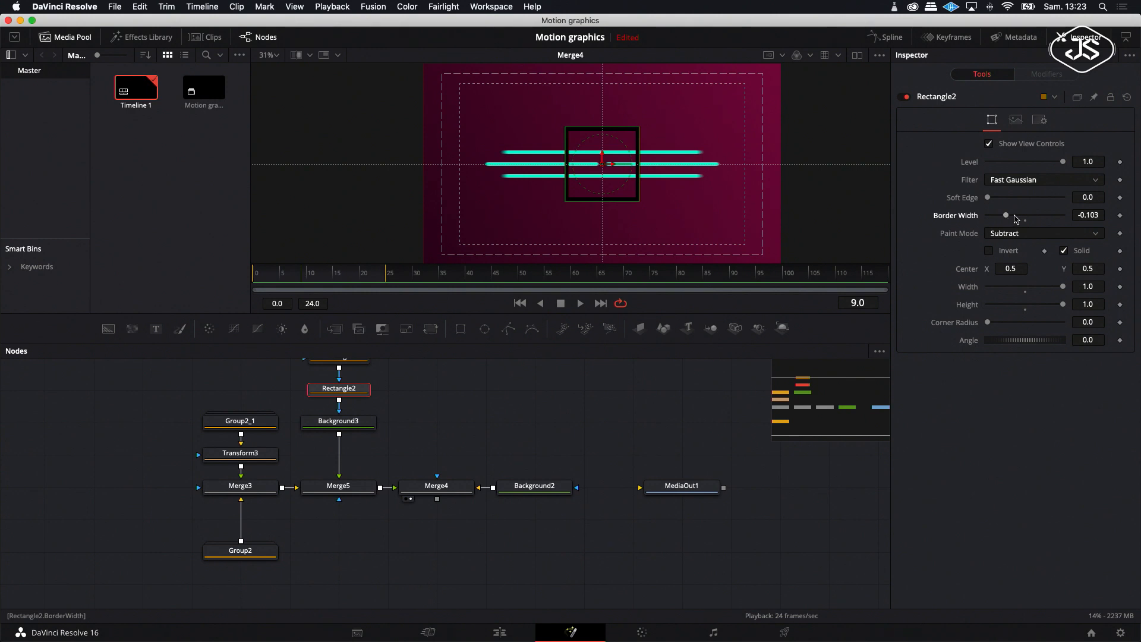
Color Background3's square outline turquoise by sampling the color of the animated lines in the viewer.
click(345, 430)
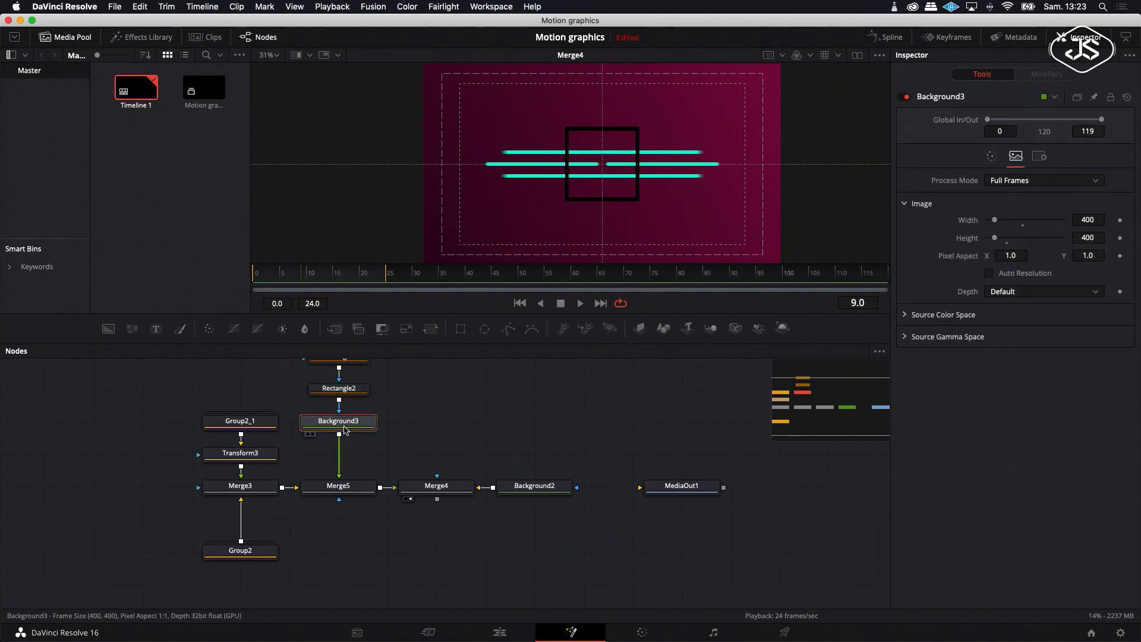
click(991, 156)
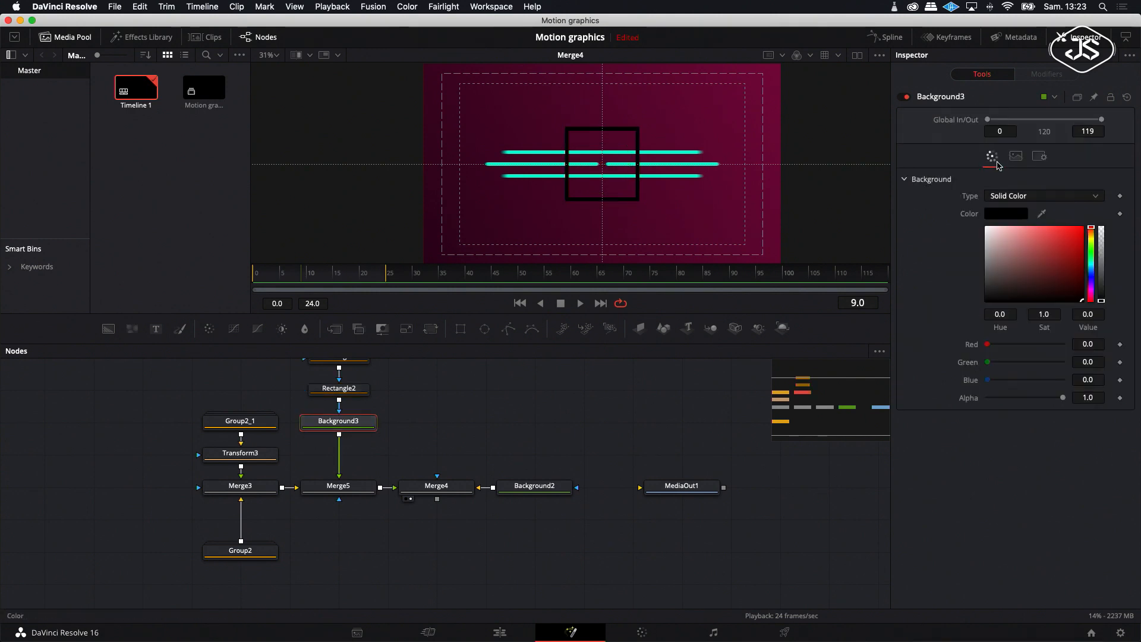
drag(1041, 218, 681, 171)
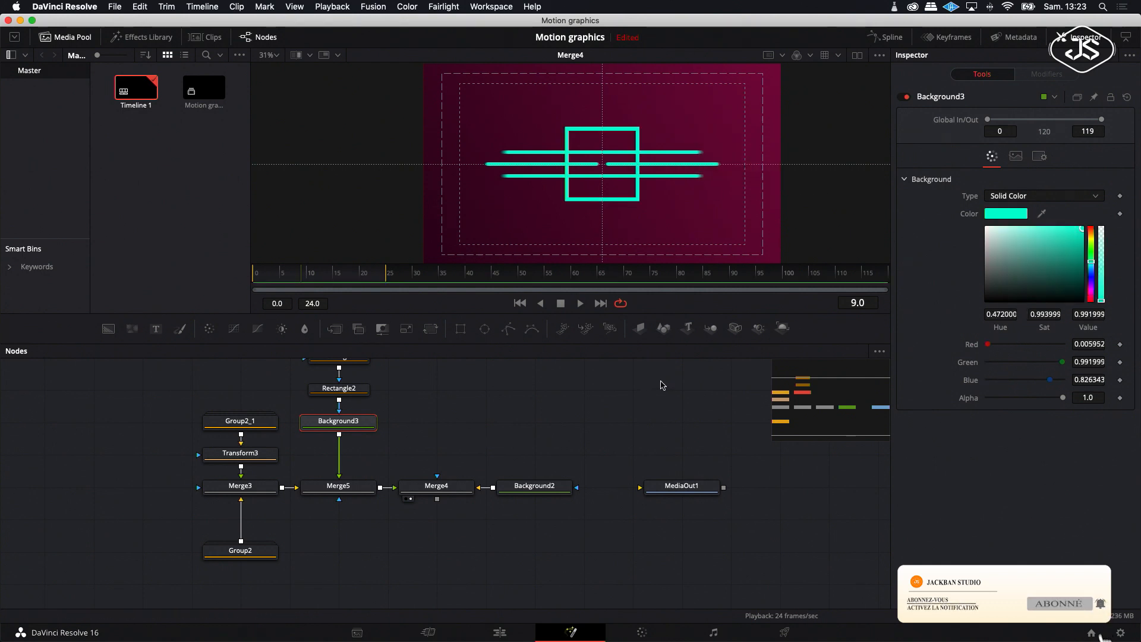
Add a Transform node after Background3 and rotate the square outline with an angle of 45.
click(431, 329)
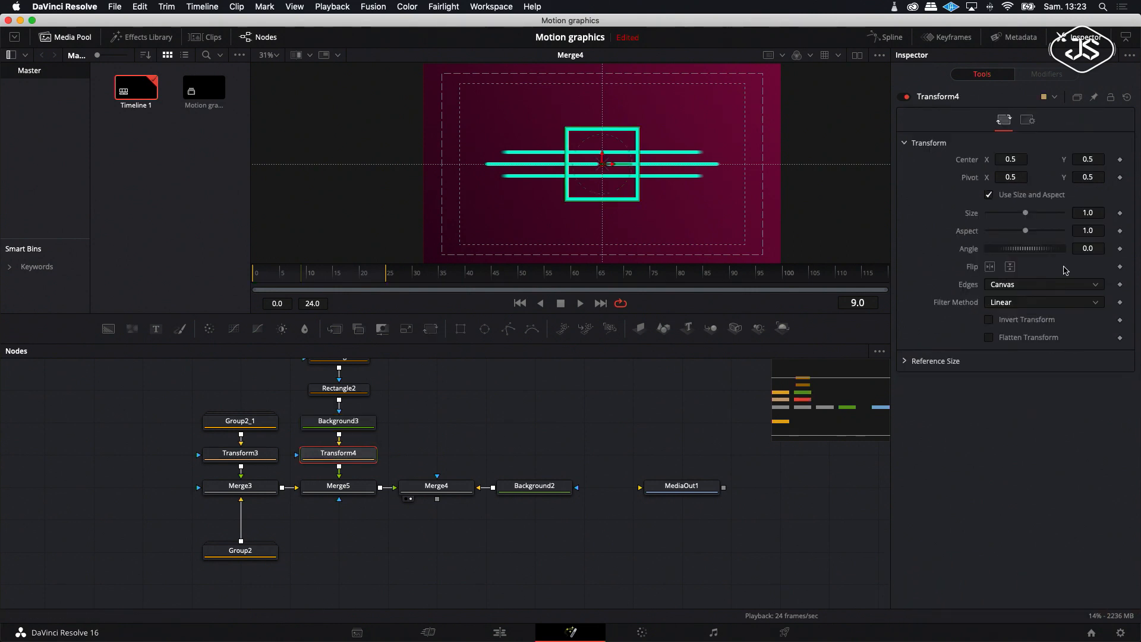
click(1091, 247)
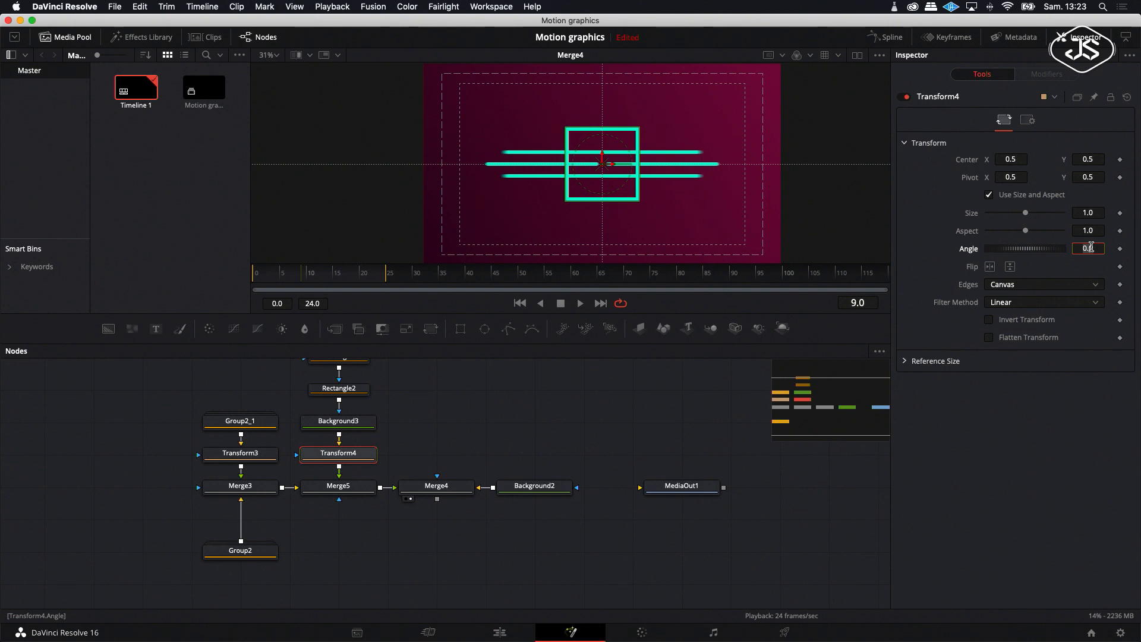
text(45)
key(Return)
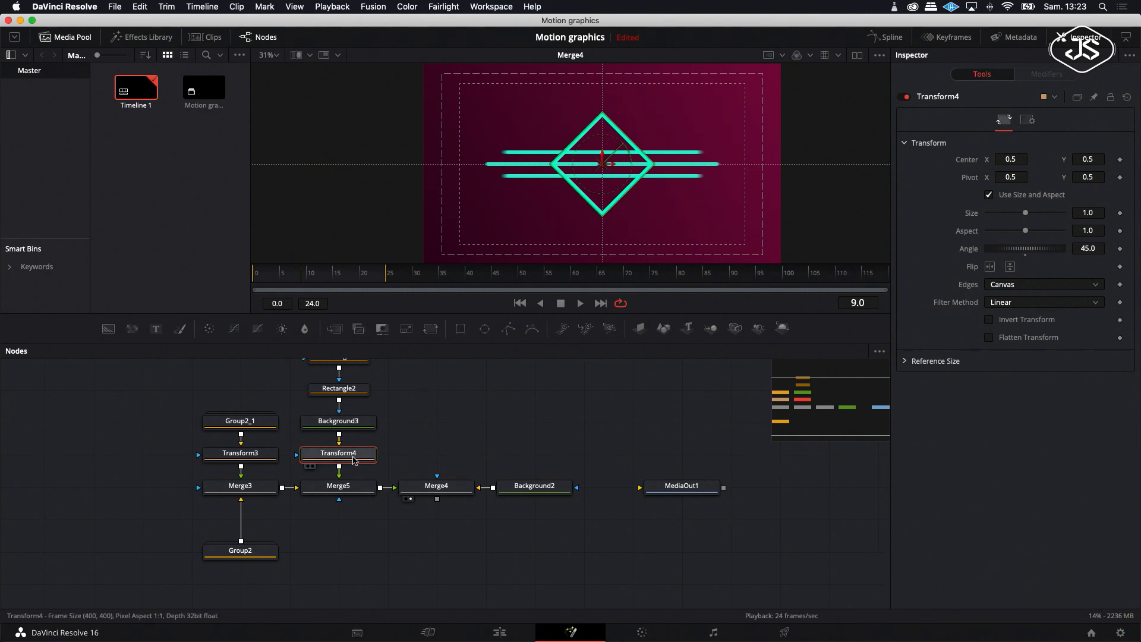
Keyframe Transform4's Size at 1.0 on frame 20 and at 0.0 on frame 0.
click(886, 37)
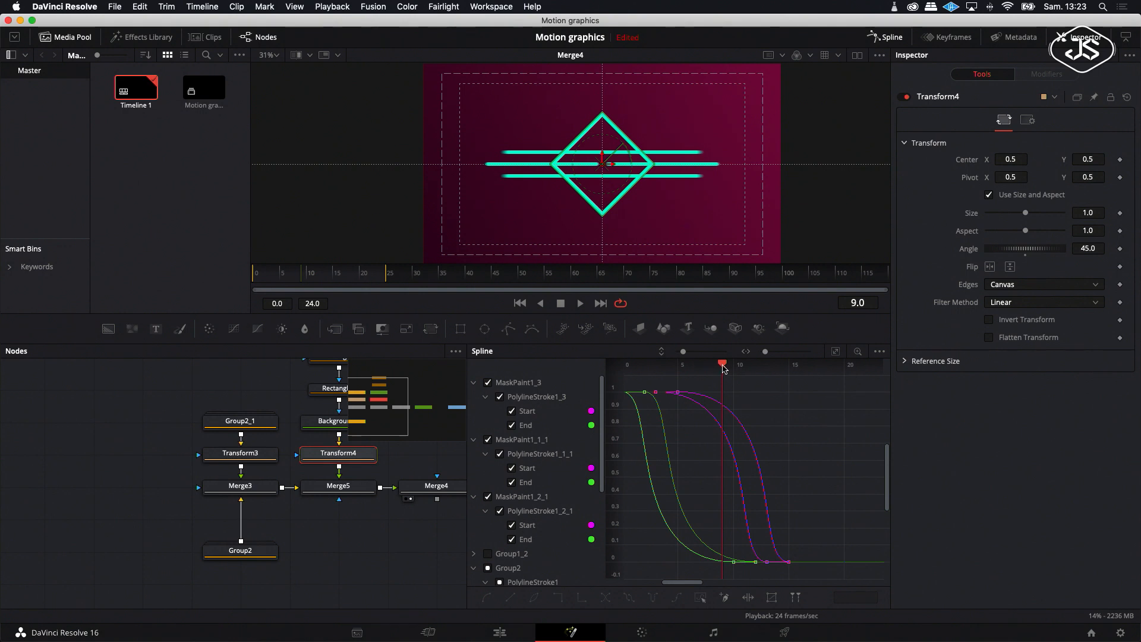
drag(723, 365, 791, 373)
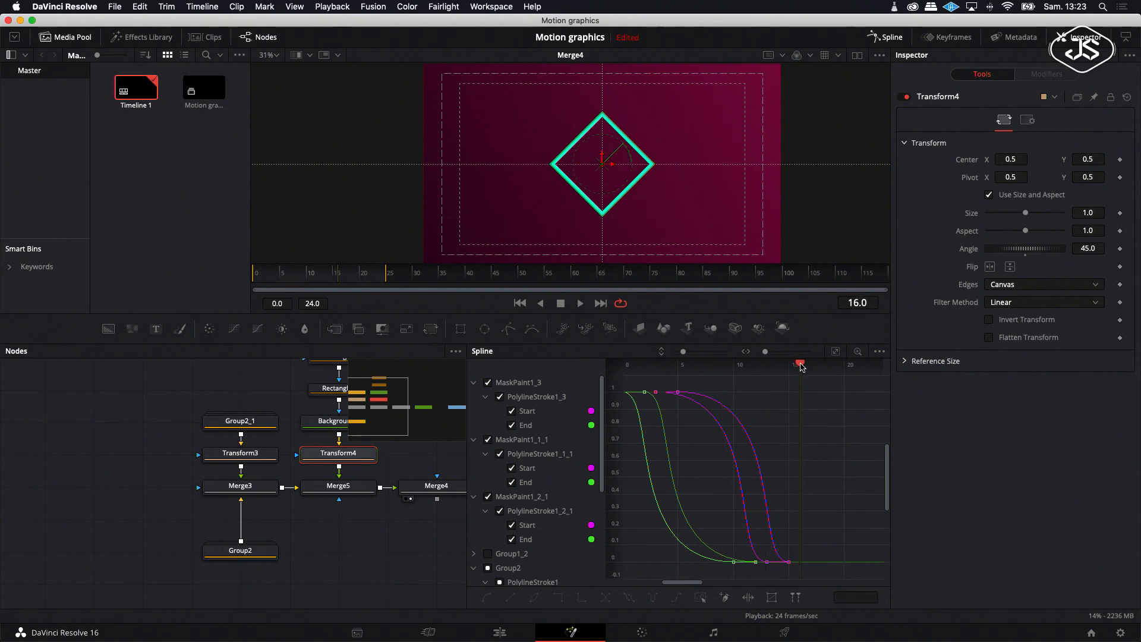
mouse_move(804, 365)
mouse_down()
mouse_move(824, 369)
mouse_move(807, 368)
mouse_up()
drag(813, 367, 845, 369)
scroll(854, 381, left, 4)
scroll(854, 381, left, 2)
scroll(853, 381, right, 6)
scroll(852, 381, left, 2)
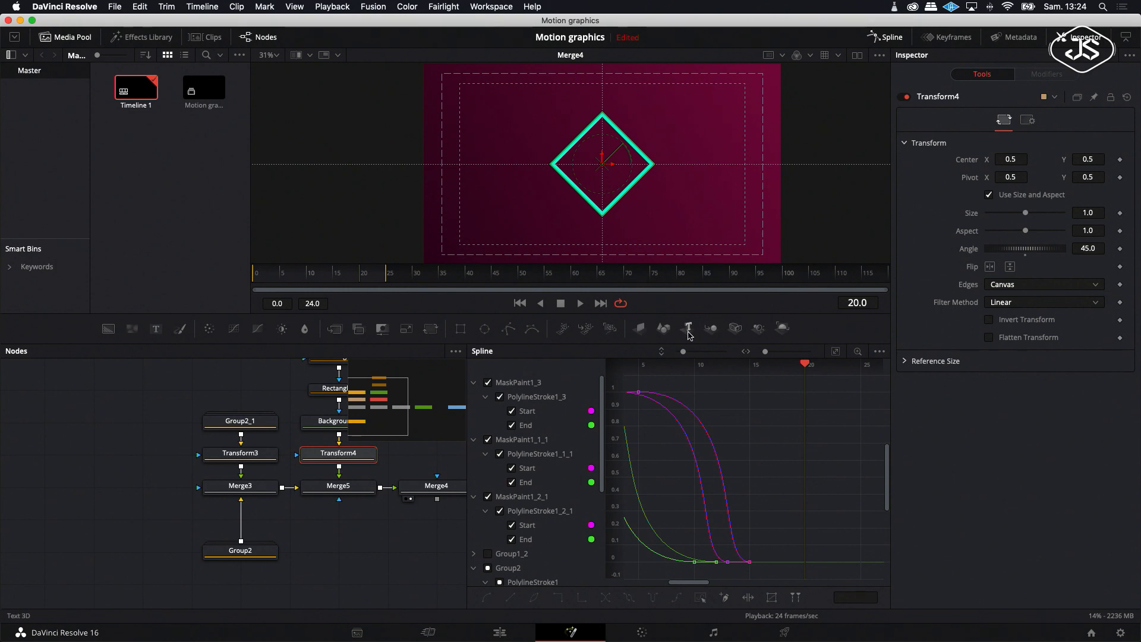
click(1121, 213)
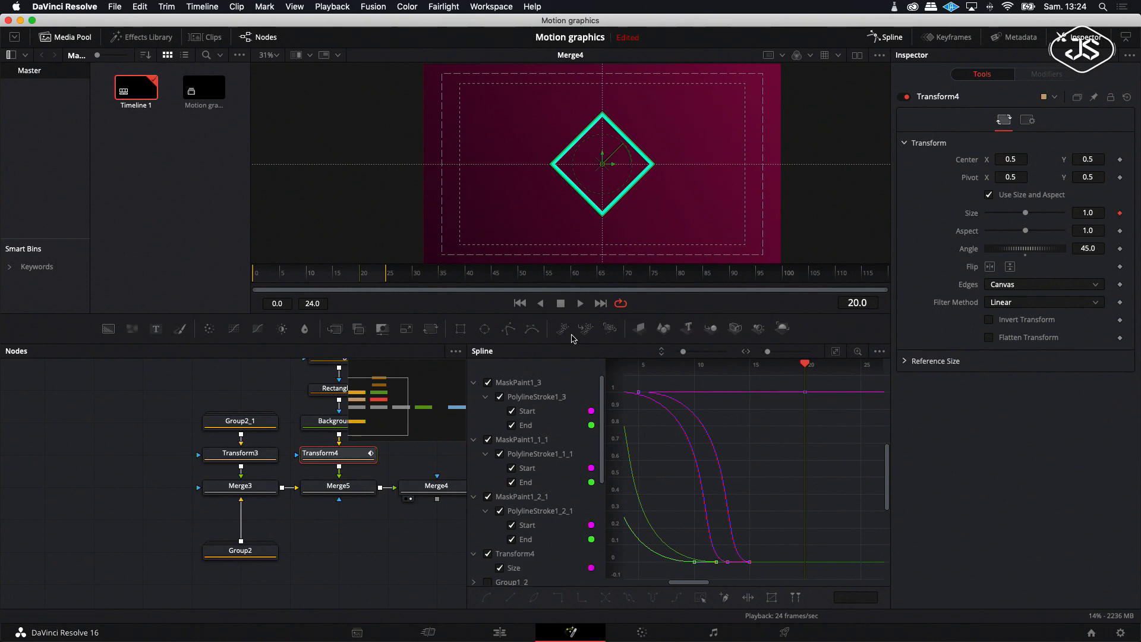
click(520, 303)
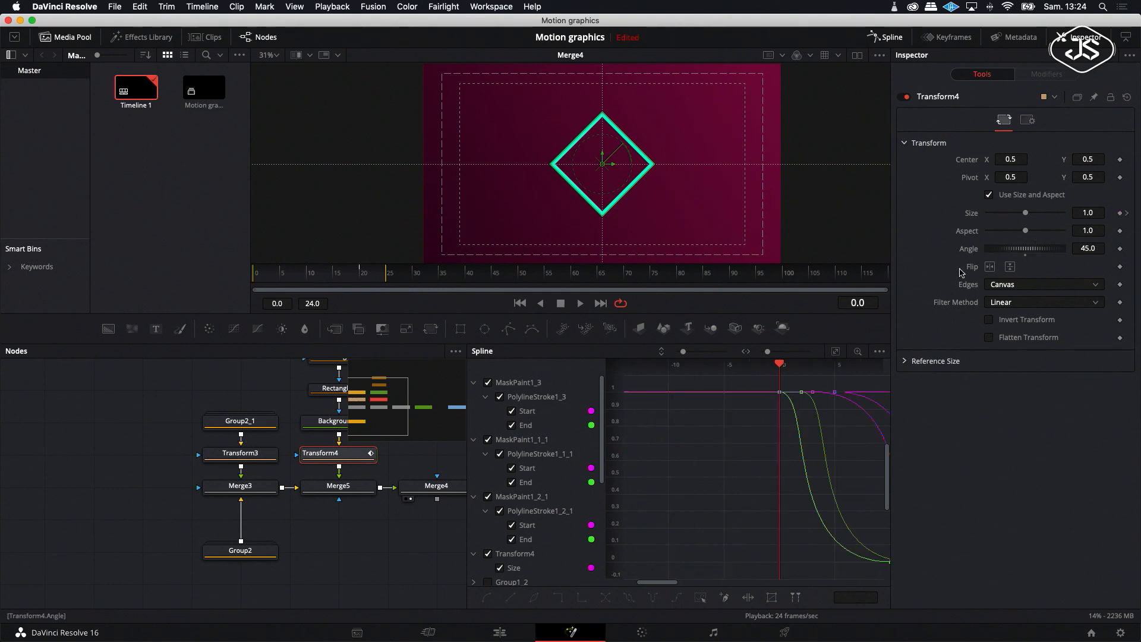
drag(1027, 213, 985, 212)
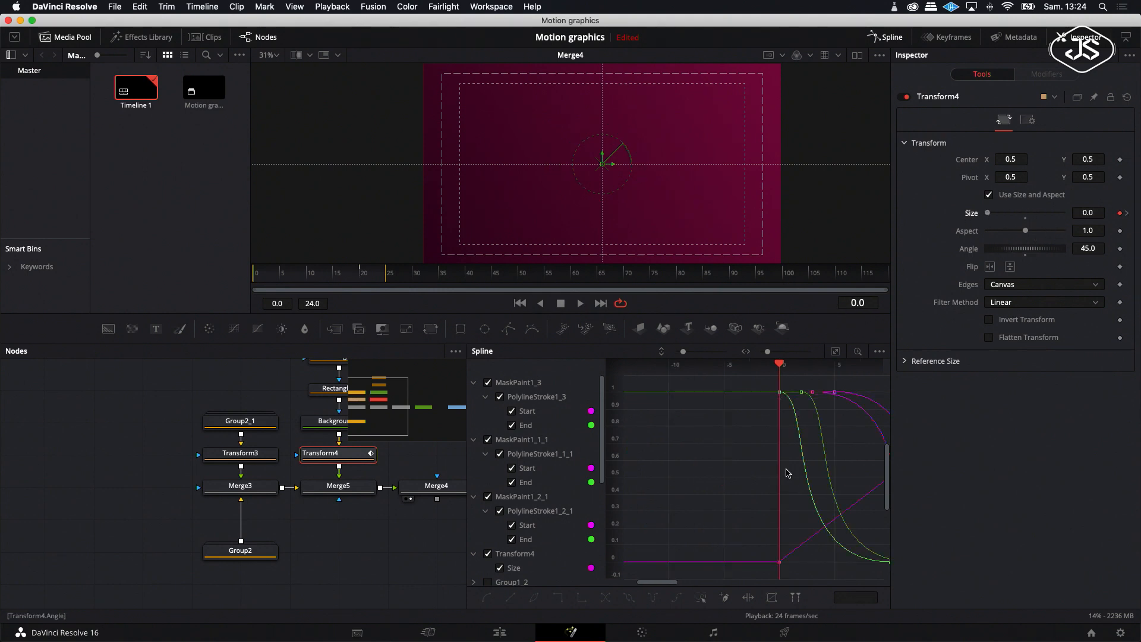
Limit the spline editor to the selected Transform4 node and fit its Size curve in view.
right_click(777, 355)
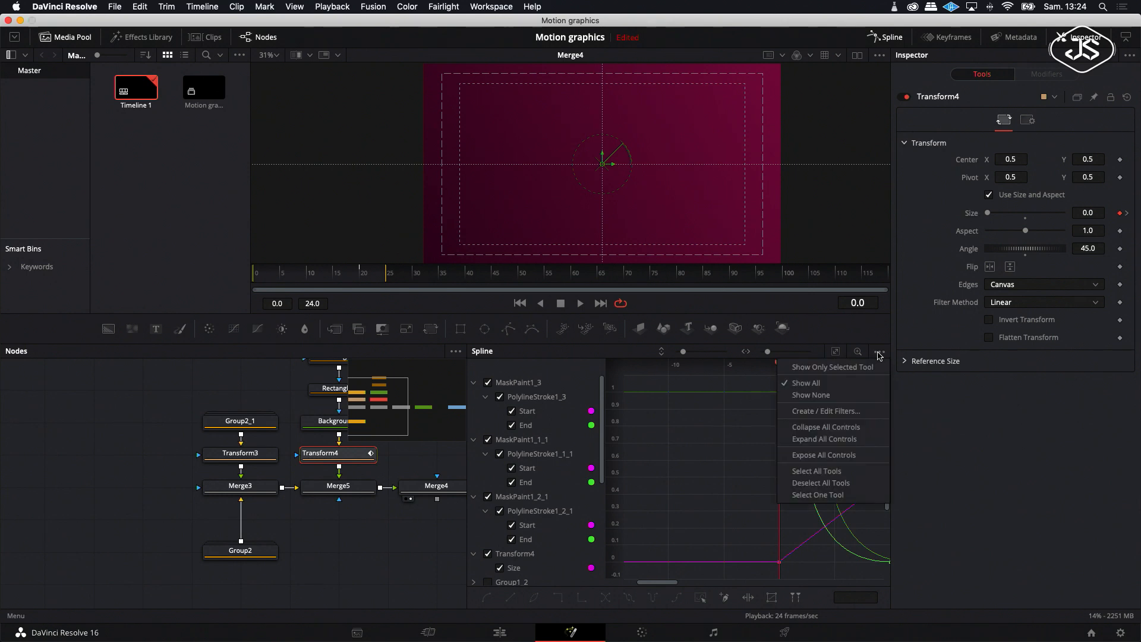
click(814, 365)
click(837, 352)
Smooth both Size keyframes and stretch the last keyframe's handle horizontally back to about frame 0 for a long ease-out.
drag(871, 384, 680, 545)
drag(647, 384, 707, 576)
scroll(680, 404, left, 2)
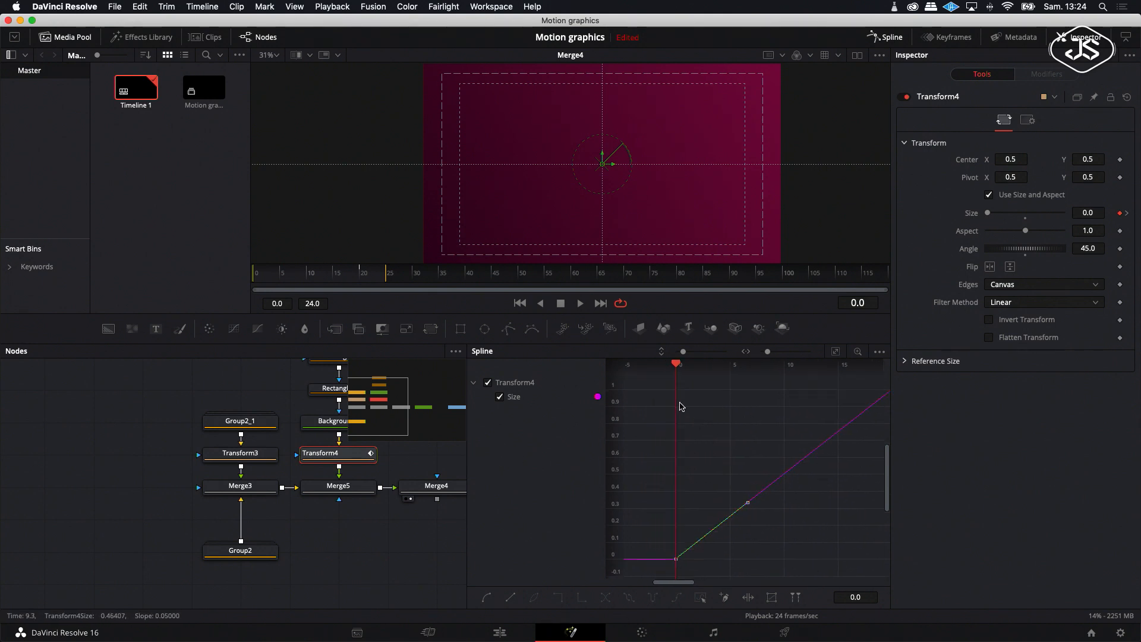
click(835, 351)
drag(633, 379, 897, 576)
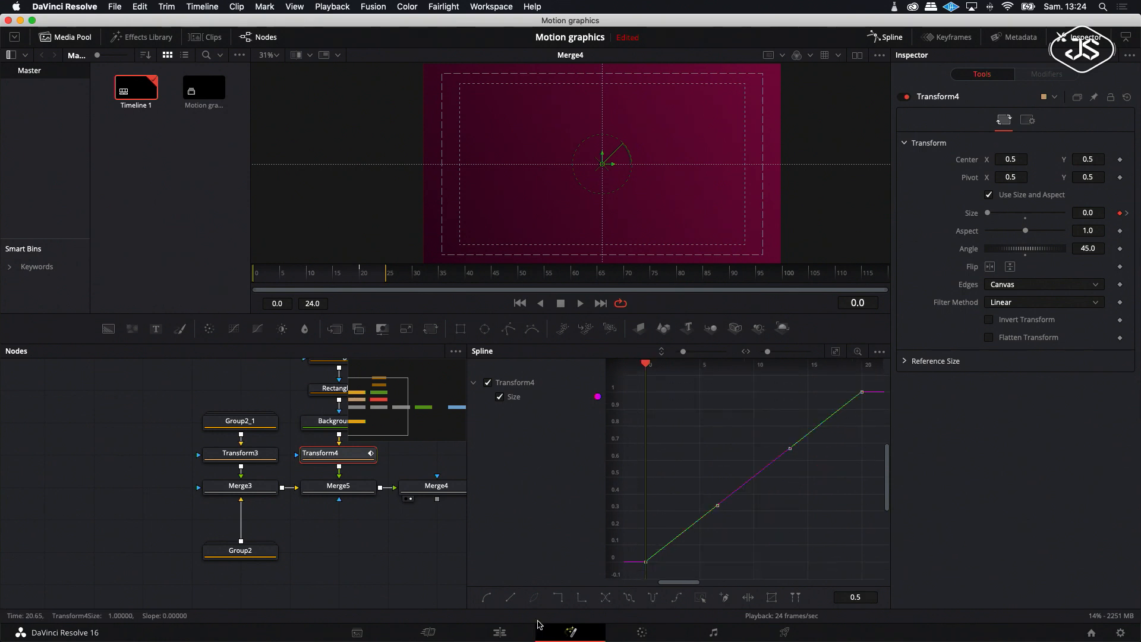
click(486, 597)
drag(784, 393, 642, 393)
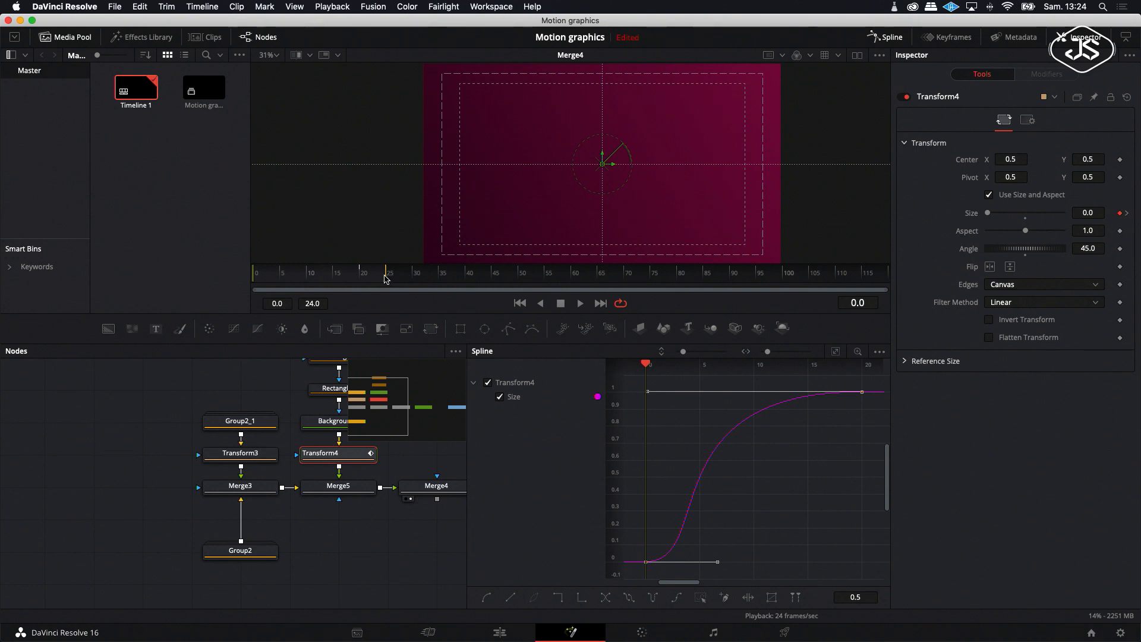
Play the animation to check how the diamond outline grows along with the lines.
click(581, 304)
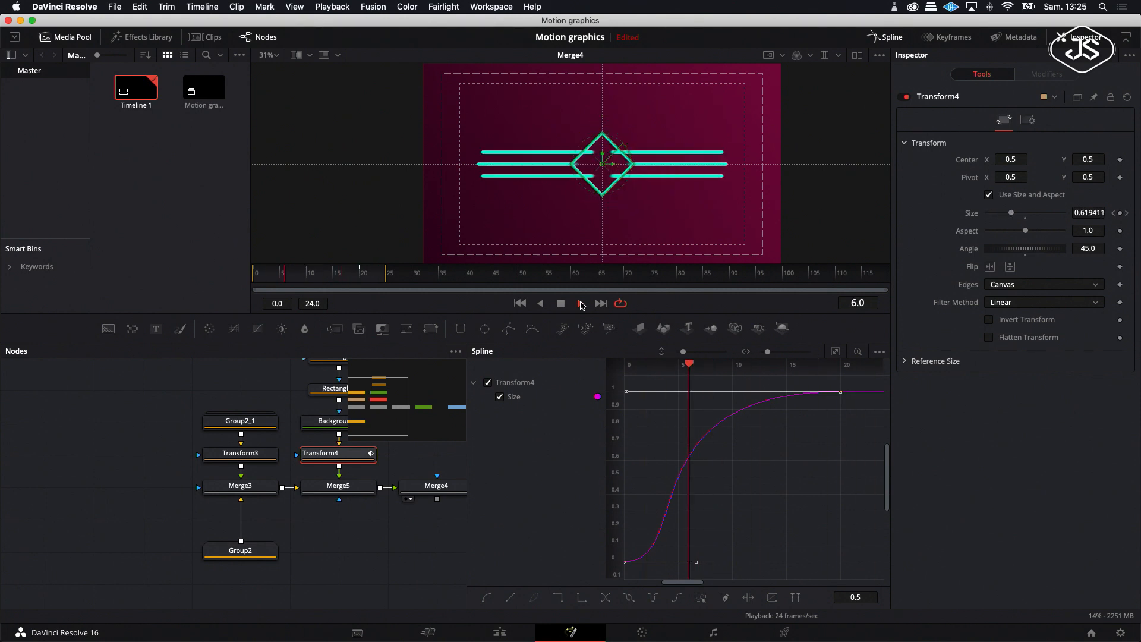
click(559, 304)
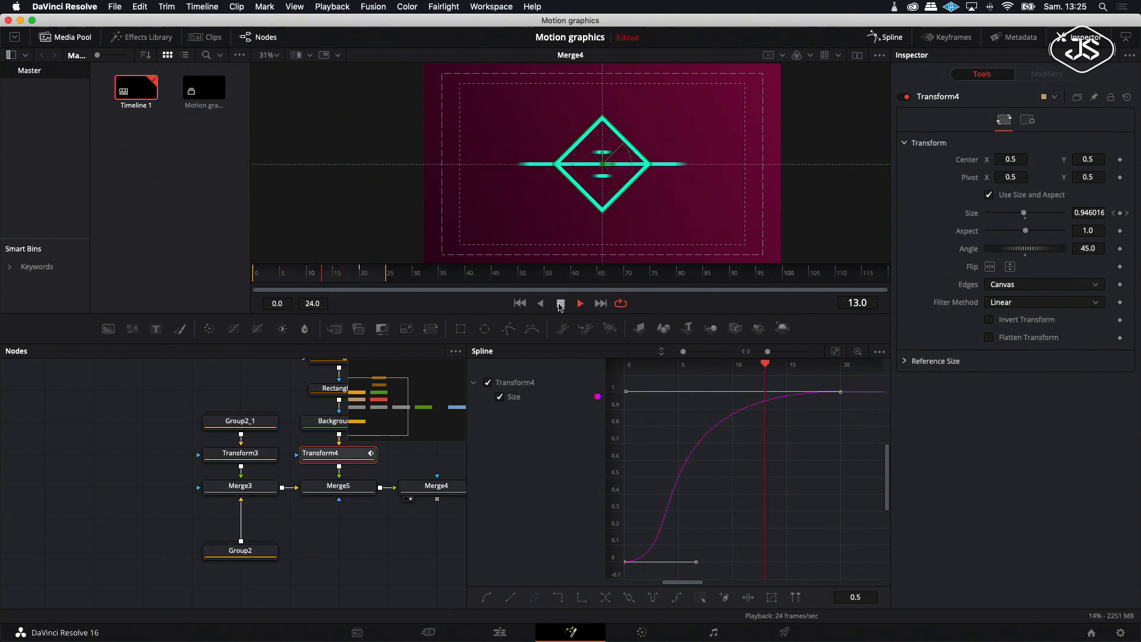
click(560, 304)
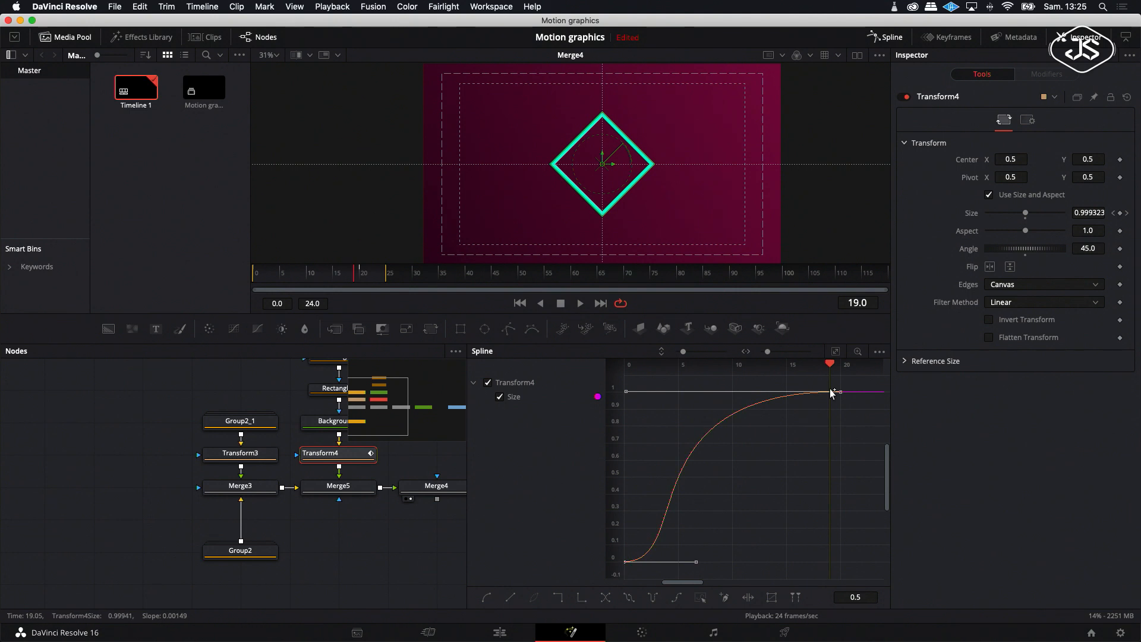
Move the last Size keyframe of Transform4 to frame 15, keeping its value at 1.0.
drag(831, 368, 797, 367)
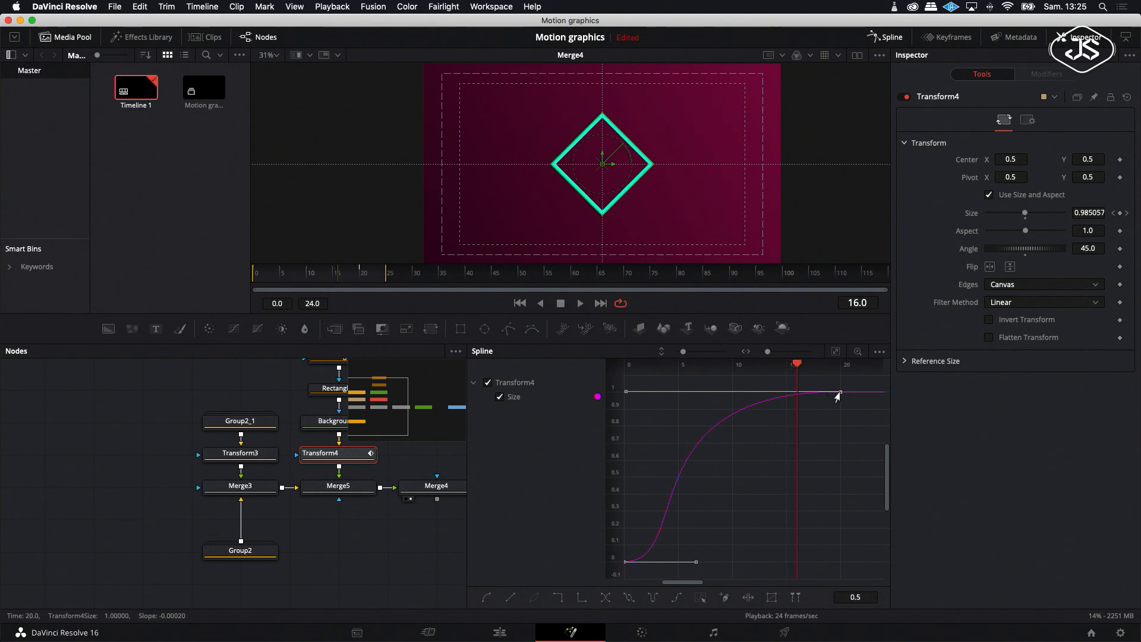
drag(797, 366, 786, 366)
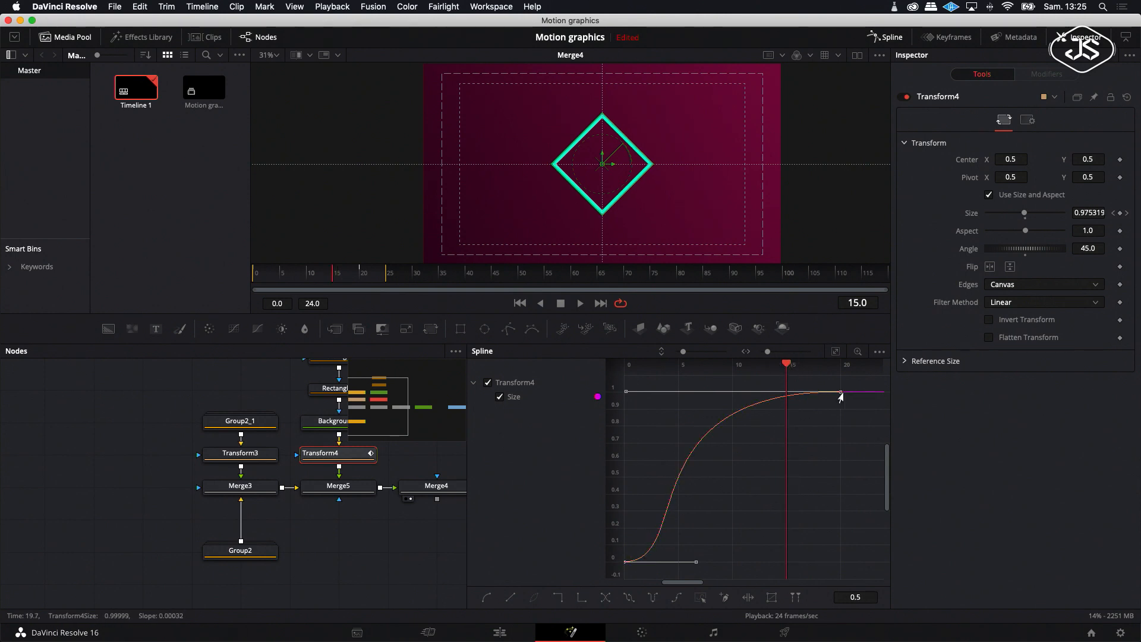
click(835, 429)
click(839, 393)
drag(838, 392, 786, 392)
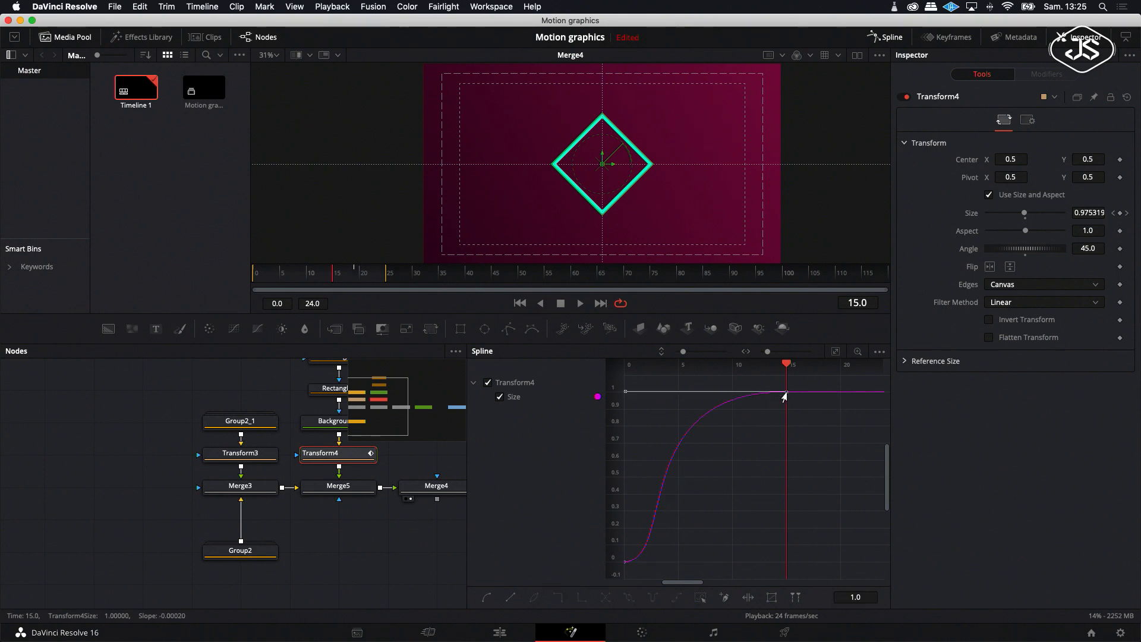
Play and scrub the animation from frame 0 to frame 15 to check the diamond's growth against the lines.
click(580, 303)
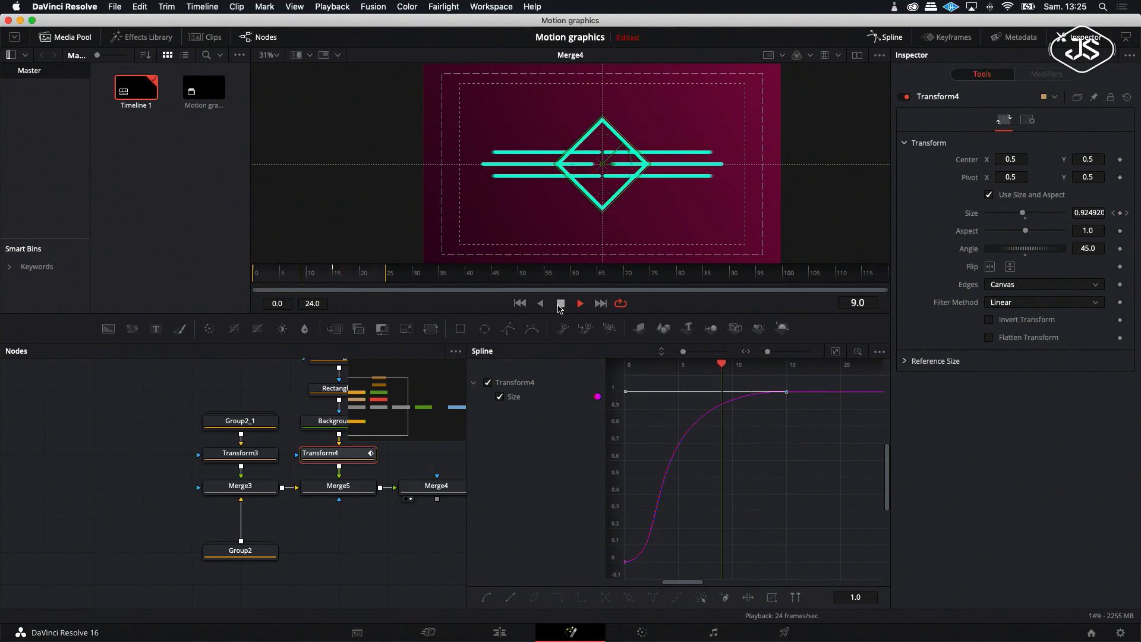
click(558, 306)
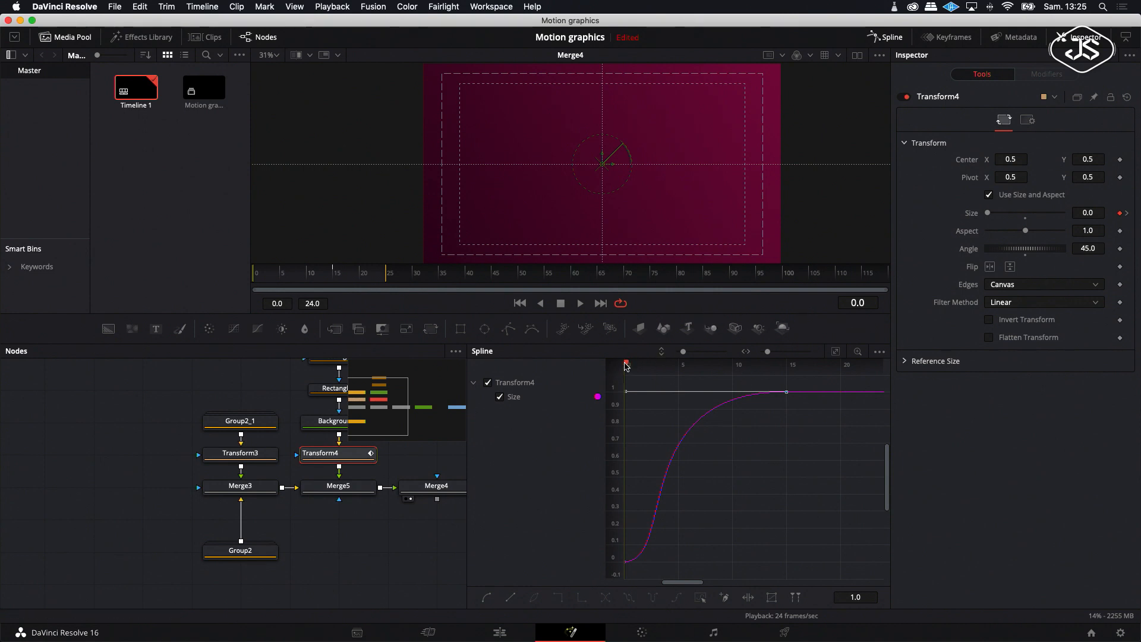
drag(625, 365, 731, 374)
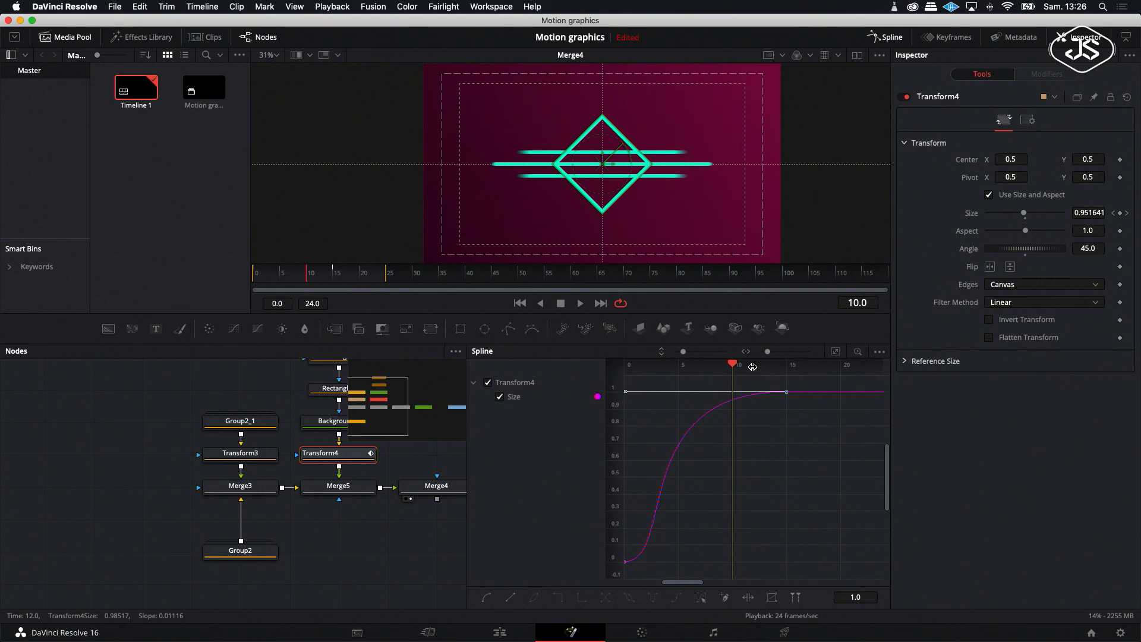
click(786, 367)
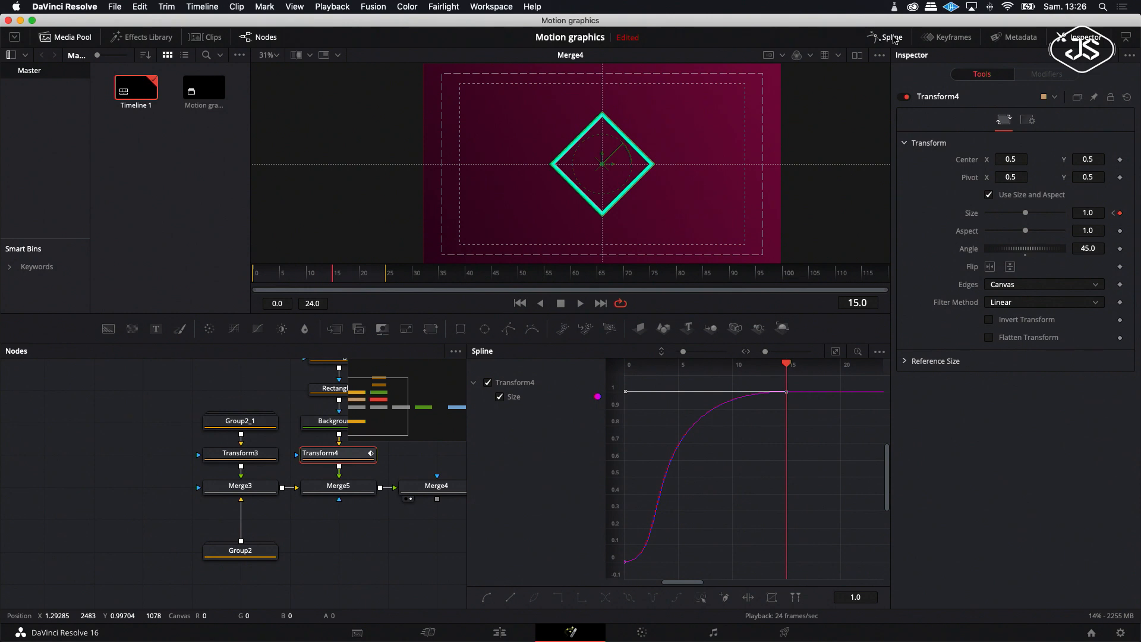
Close the spline editor and merge a new Text node into the flow between Merge5 and Merge4.
click(887, 37)
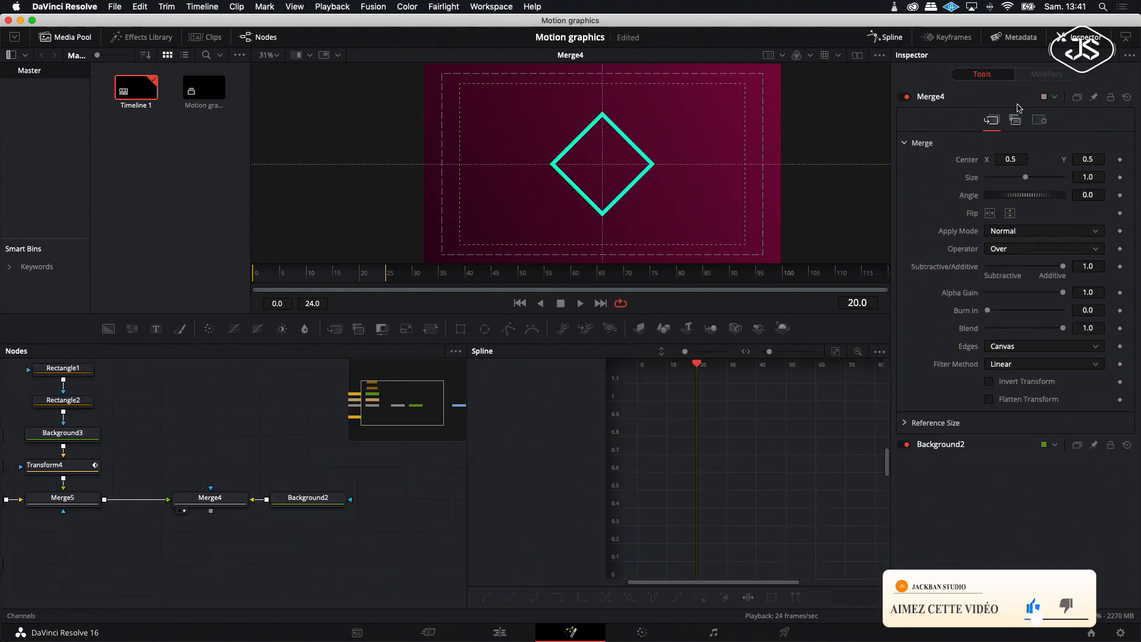
click(887, 37)
scroll(258, 405, left, 5)
scroll(260, 405, up, 2)
scroll(262, 404, down, 1)
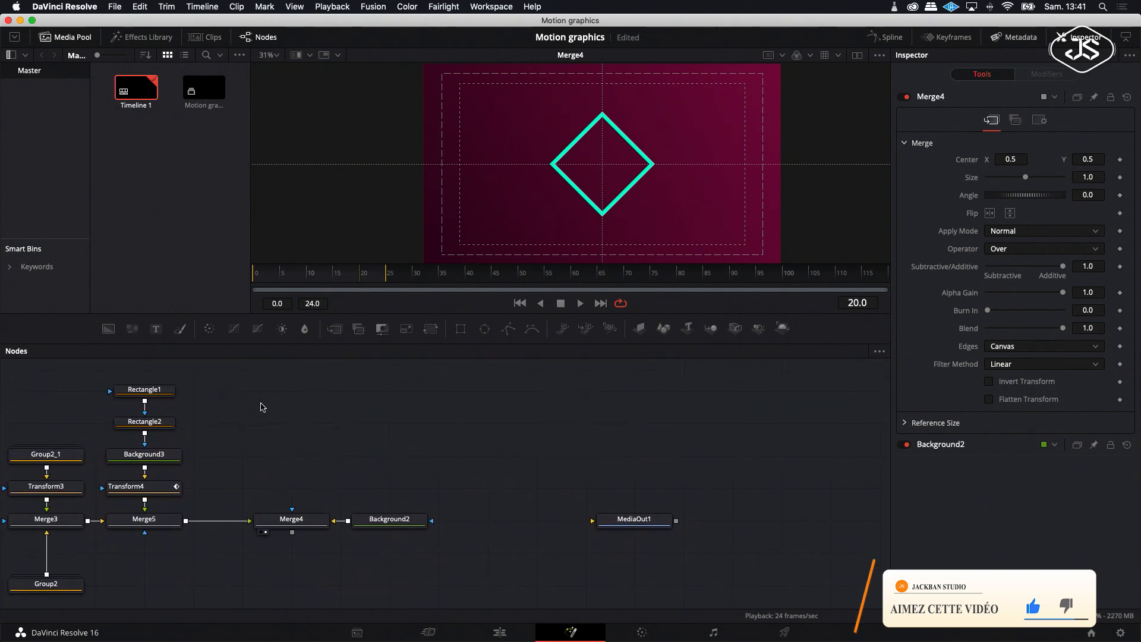
click(154, 330)
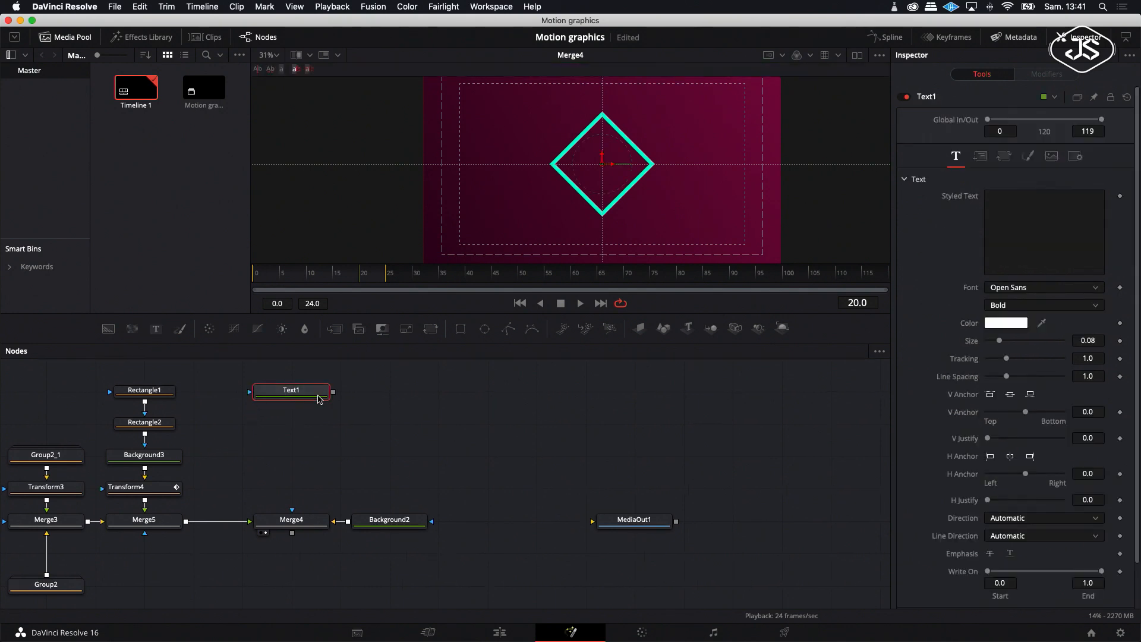
drag(306, 390, 187, 521)
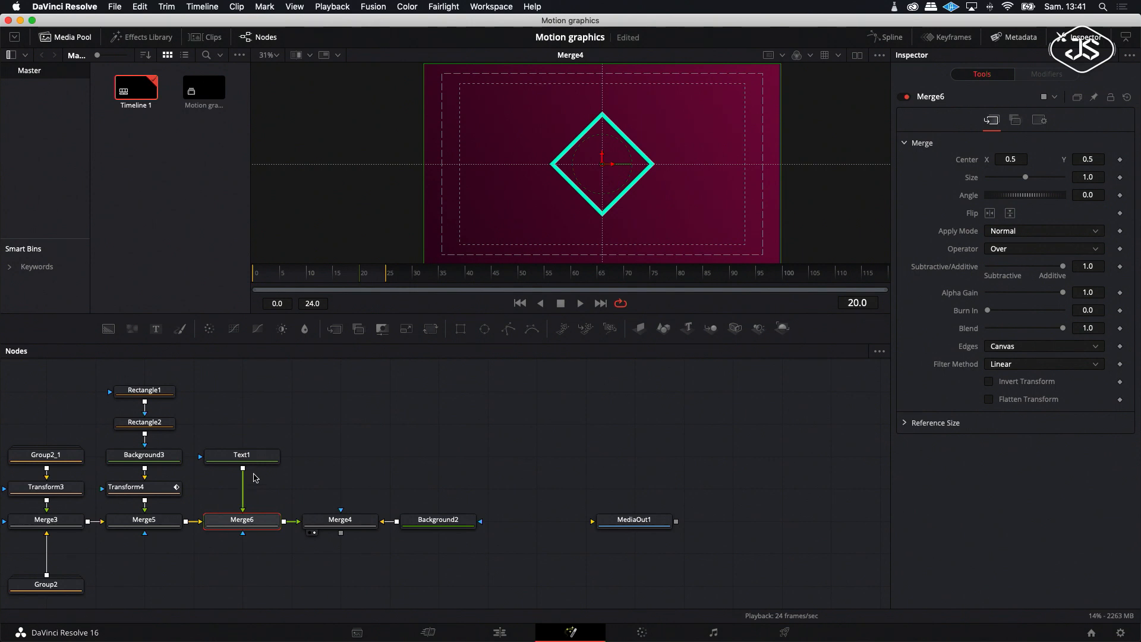
Set the styled text of Text1 to MOTION.
click(255, 463)
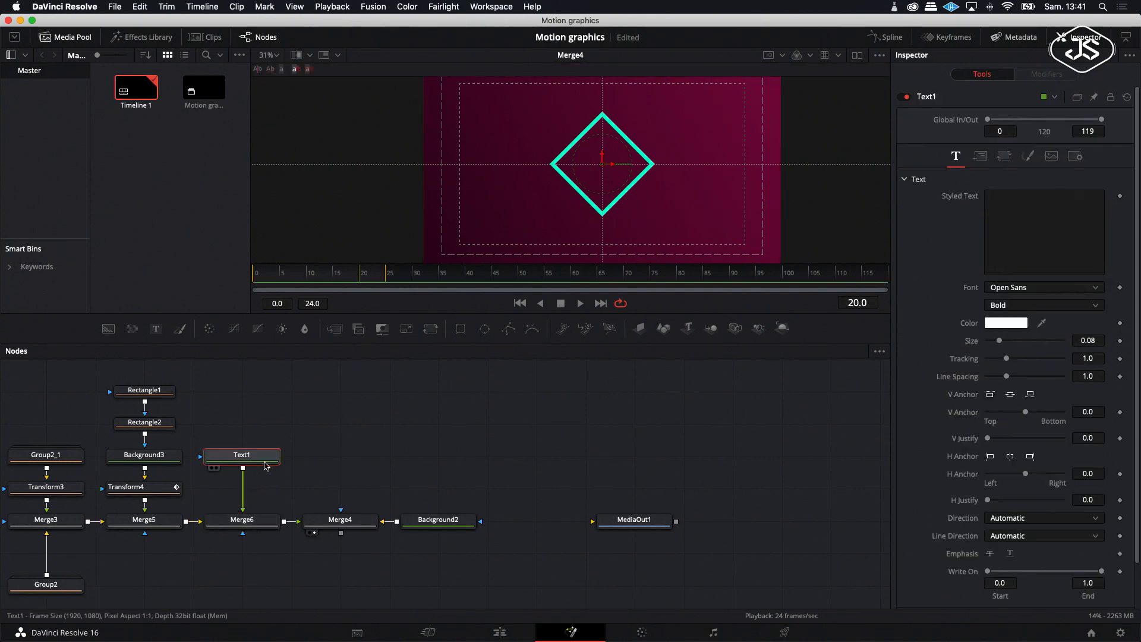
click(997, 203)
text(MOTIO)
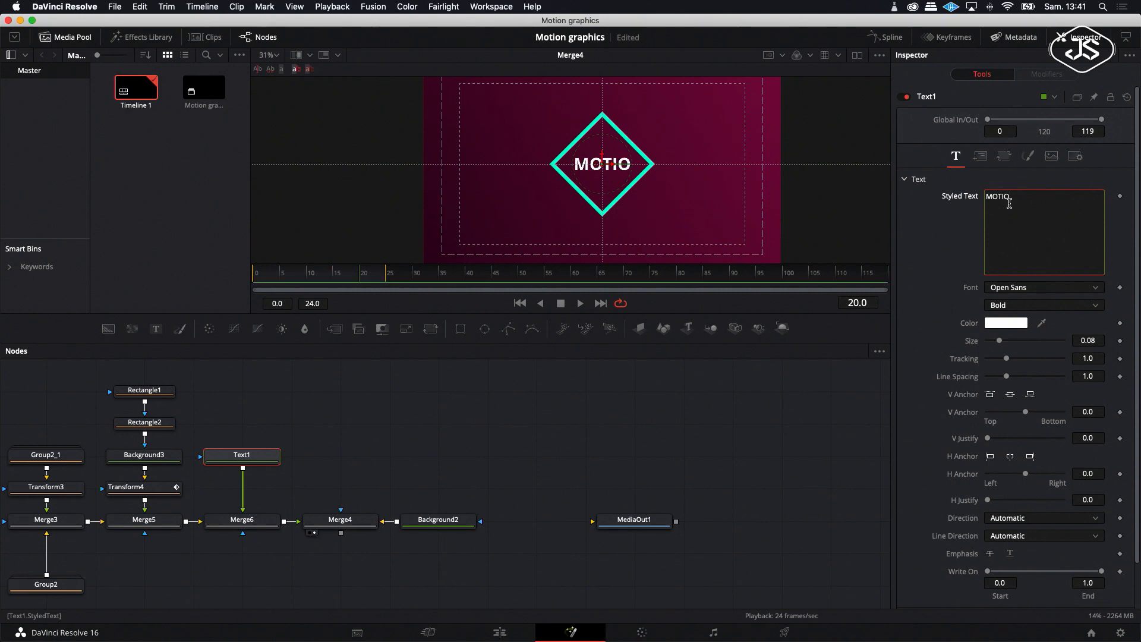
text(N)
Move the MOTION text slightly above the diamond's center and set its size to about 0.063.
scroll(1011, 203, down, 1)
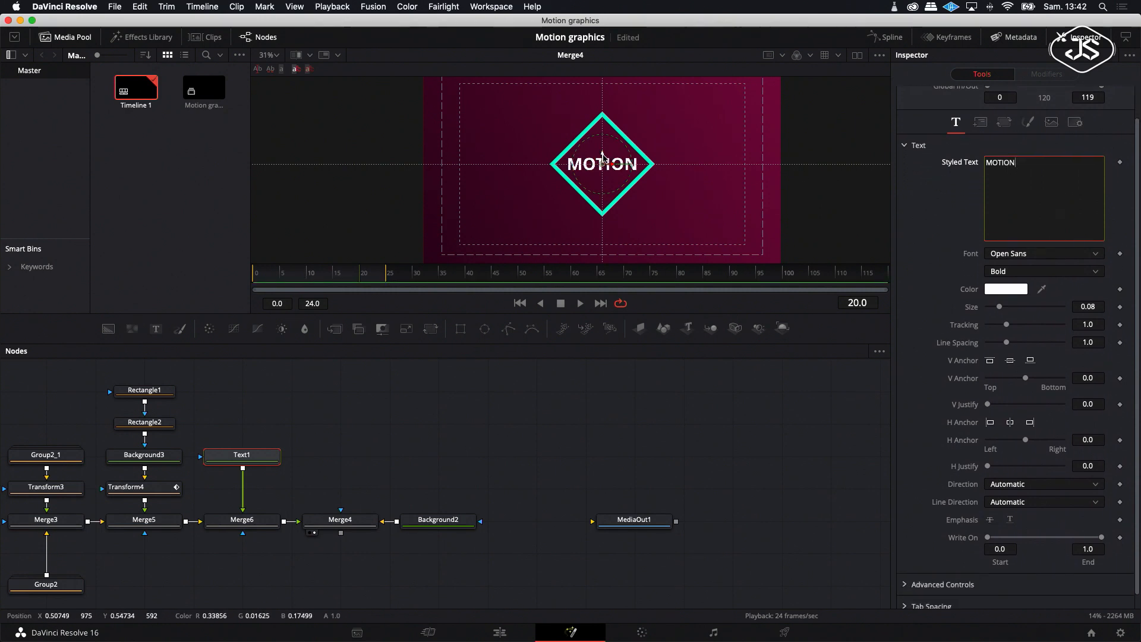
drag(602, 158, 602, 148)
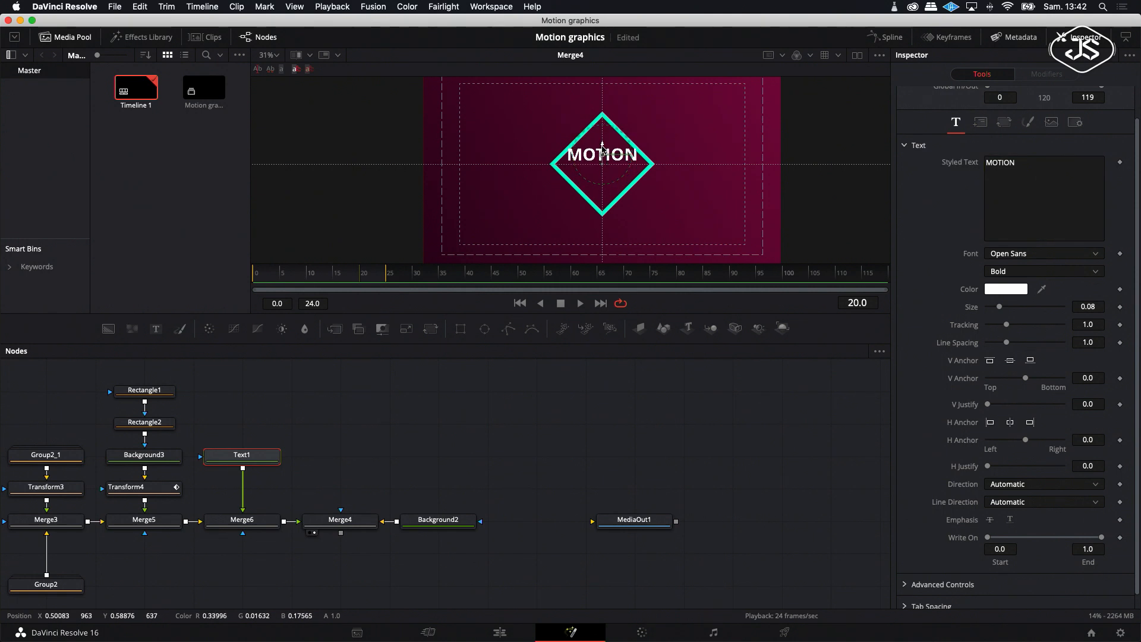
drag(1001, 309, 998, 309)
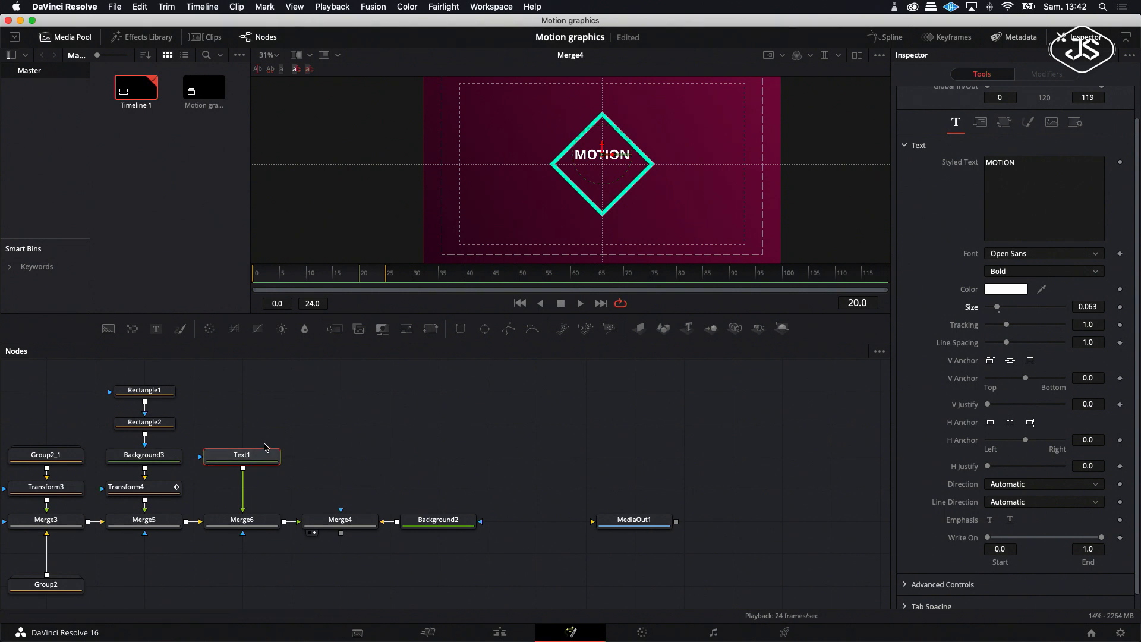
Add a Rectangle mask to Text1 and raise it to a center Y of about 0.75, with its lower edge on the horizontal midline.
click(460, 328)
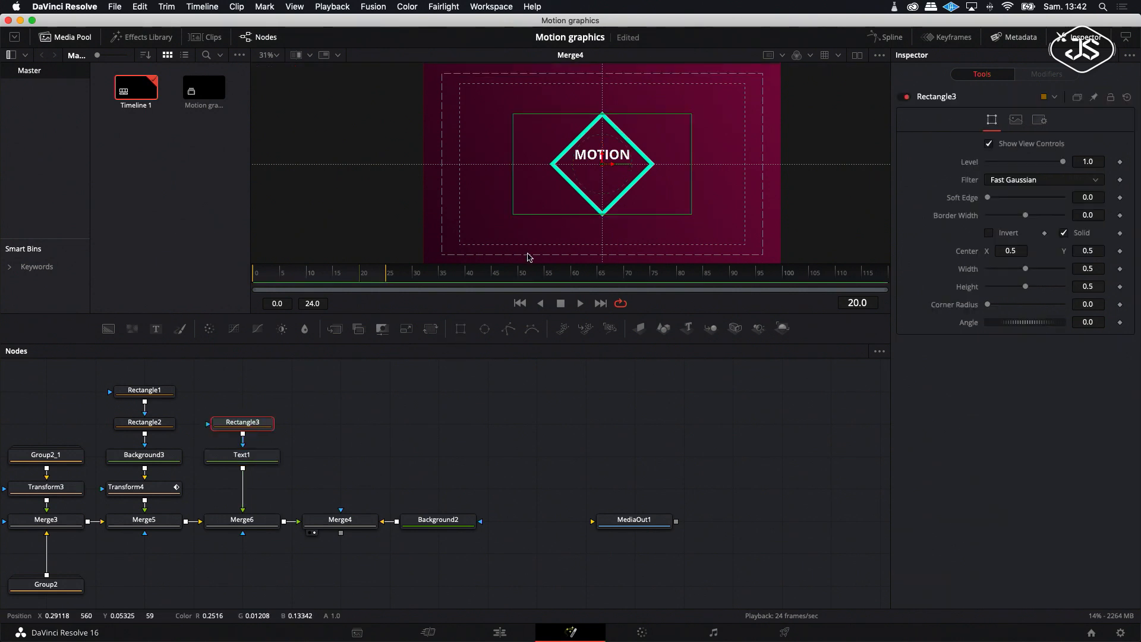
drag(603, 153, 602, 107)
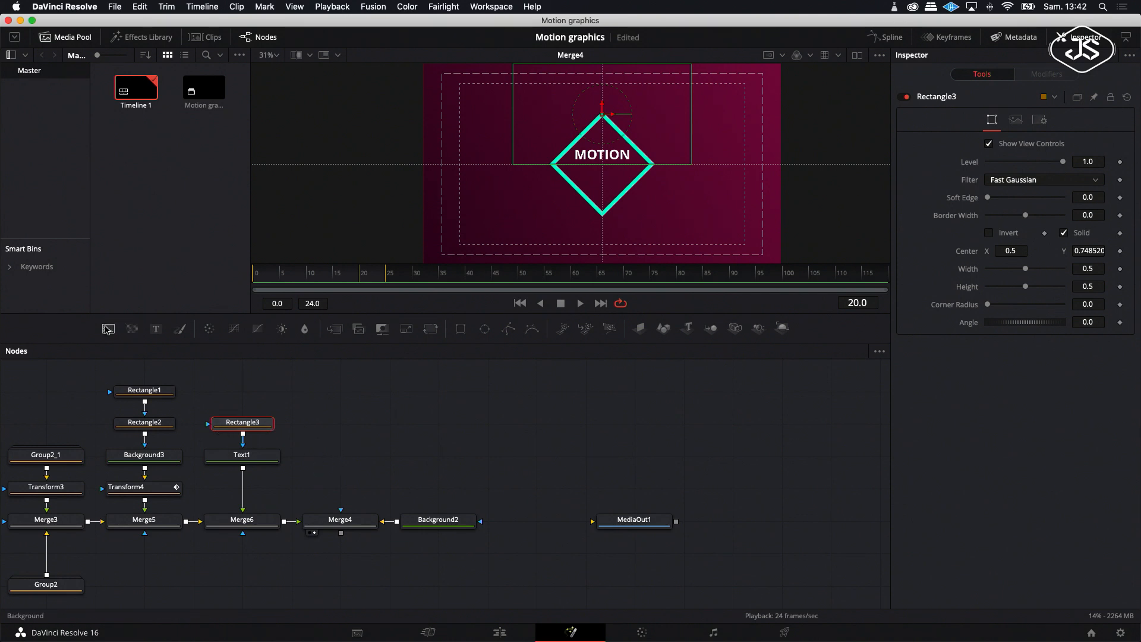
Add a second Text node beside Text1 and merge it into the flow between Merge6 and Merge4.
click(226, 381)
drag(156, 329, 374, 424)
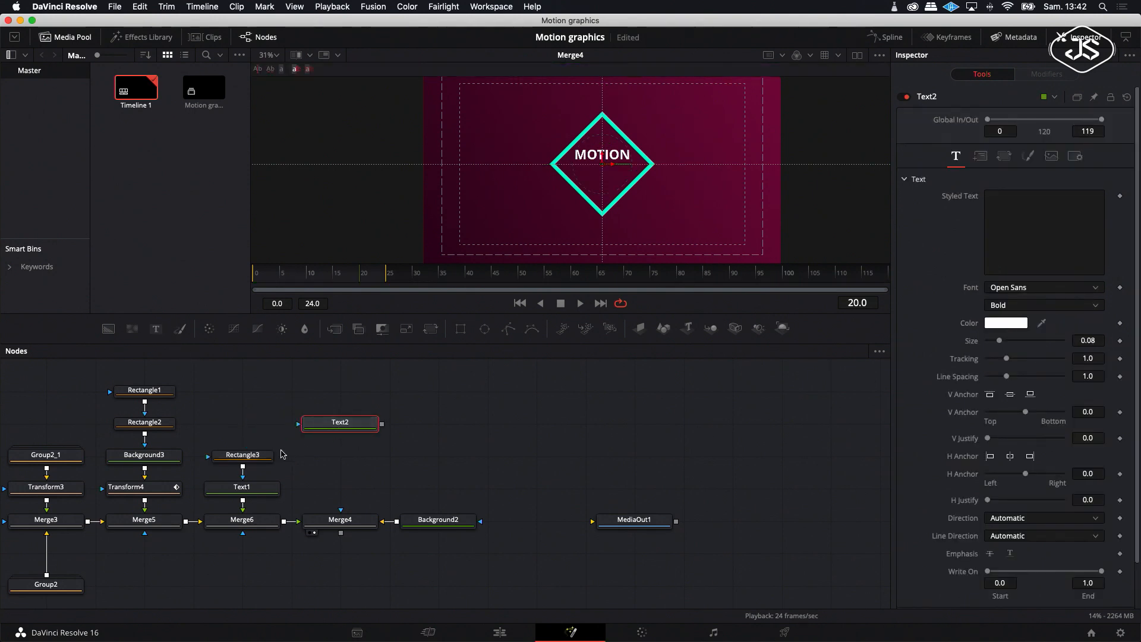
drag(254, 455, 255, 423)
drag(249, 490, 248, 458)
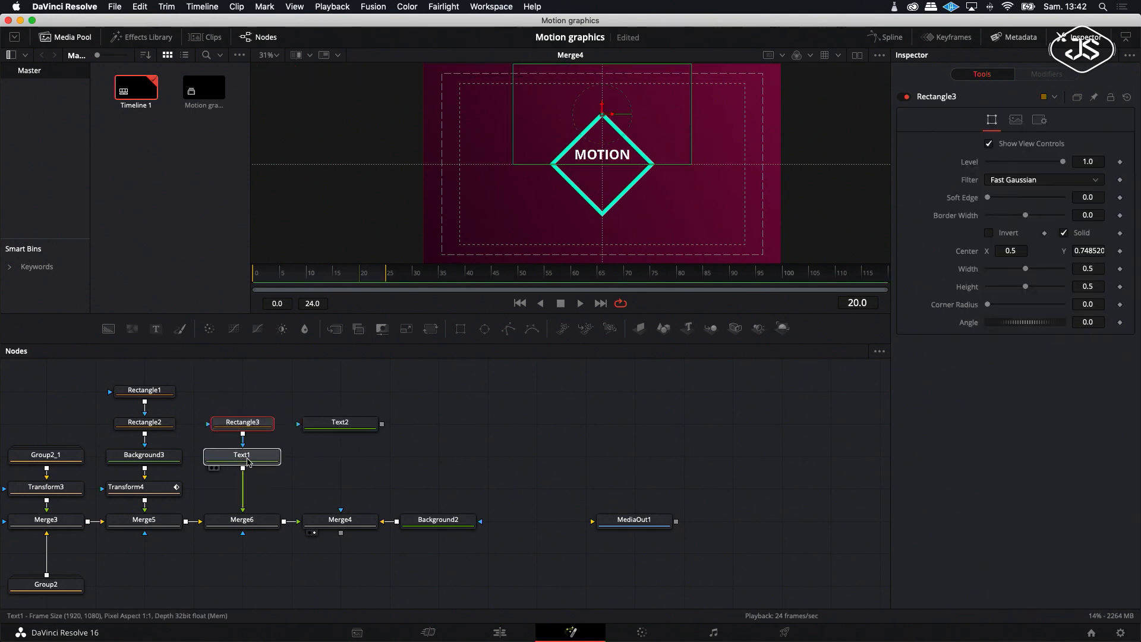
drag(331, 442, 329, 465)
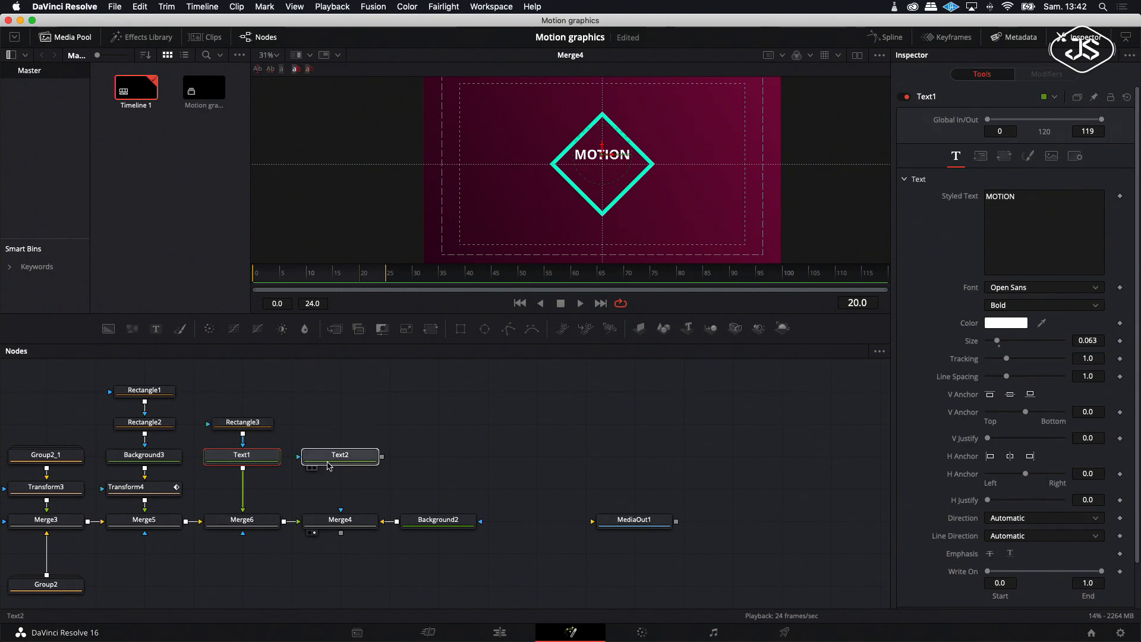
click(331, 463)
drag(382, 457, 284, 523)
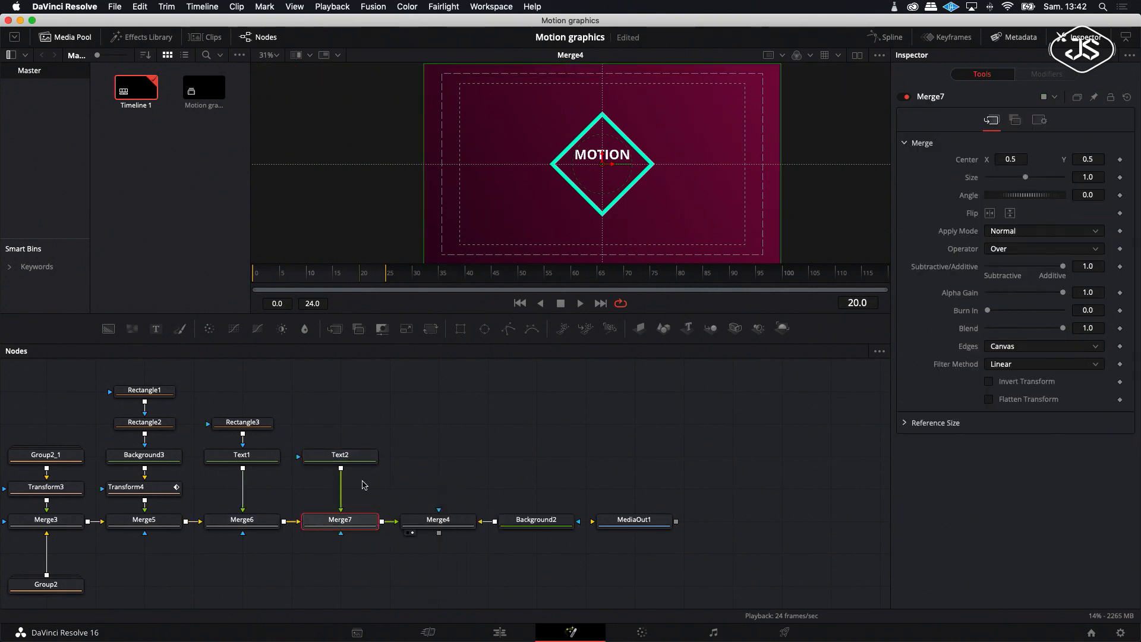
Set the styled text of Text2 to GRAPHICS.
click(356, 459)
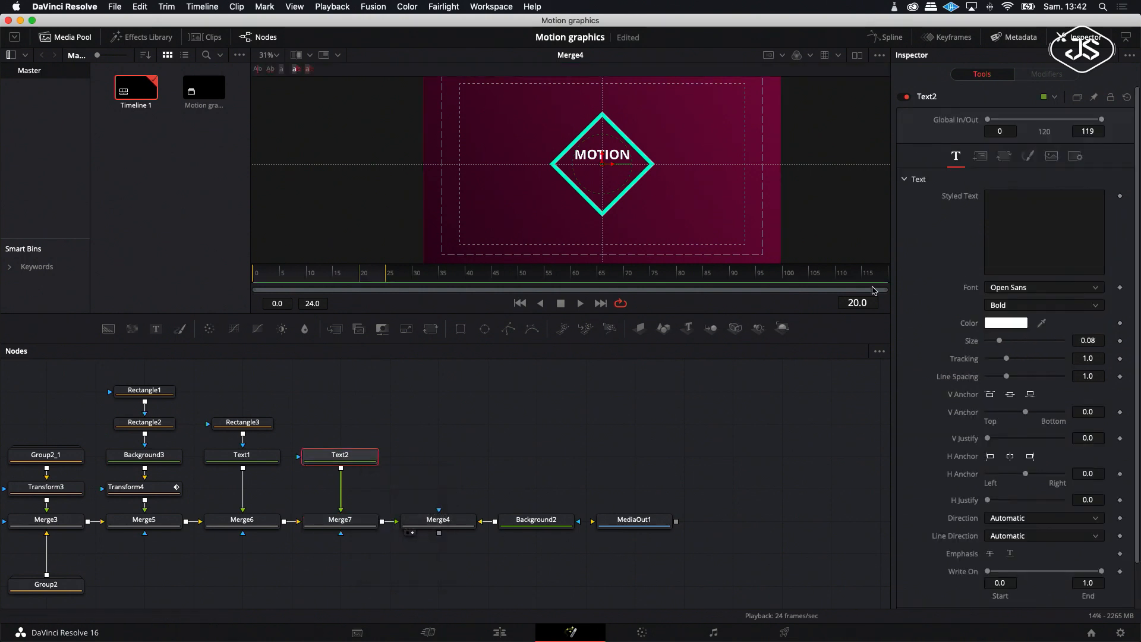
click(1014, 215)
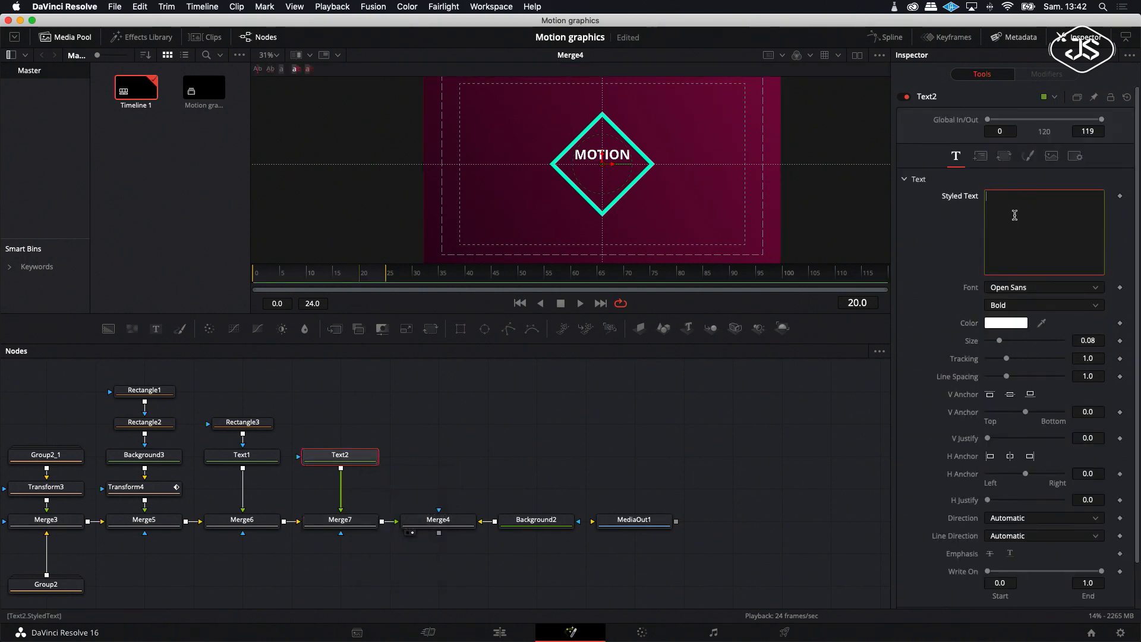
text(G)
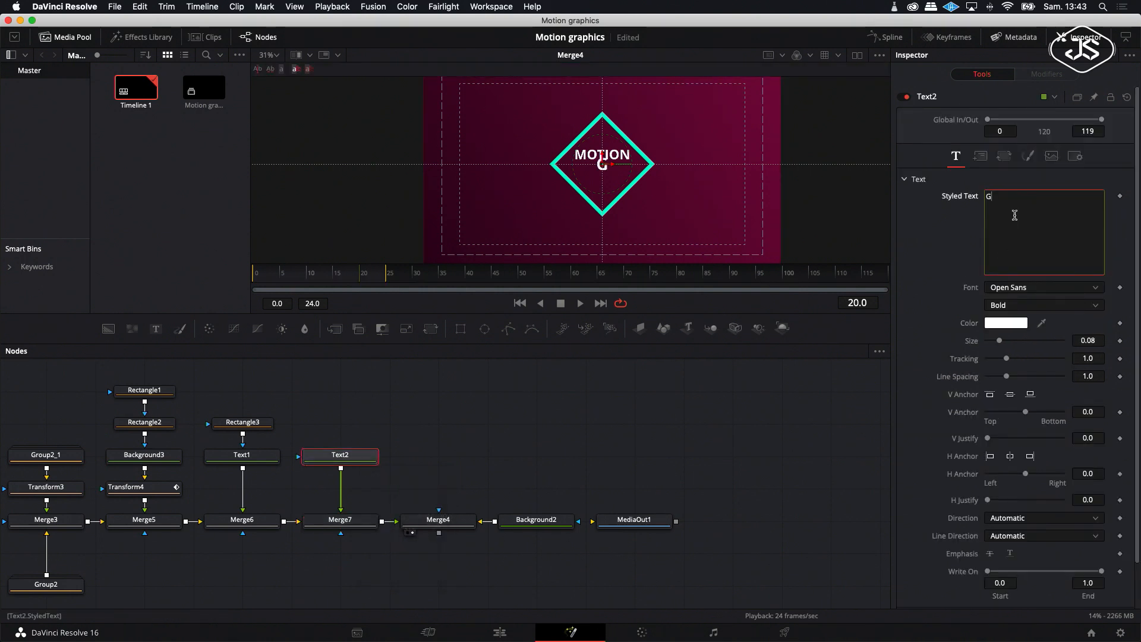
text(RAPHICS)
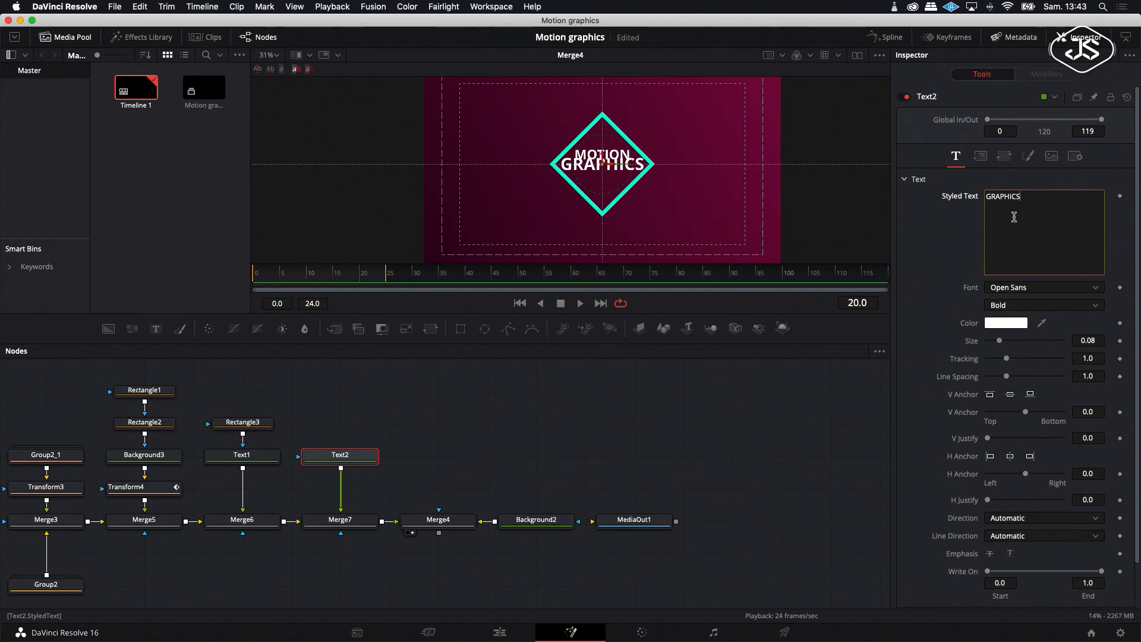
Move the GRAPHICS text just below MOTION inside the diamond and set its size to about 0.055.
click(602, 159)
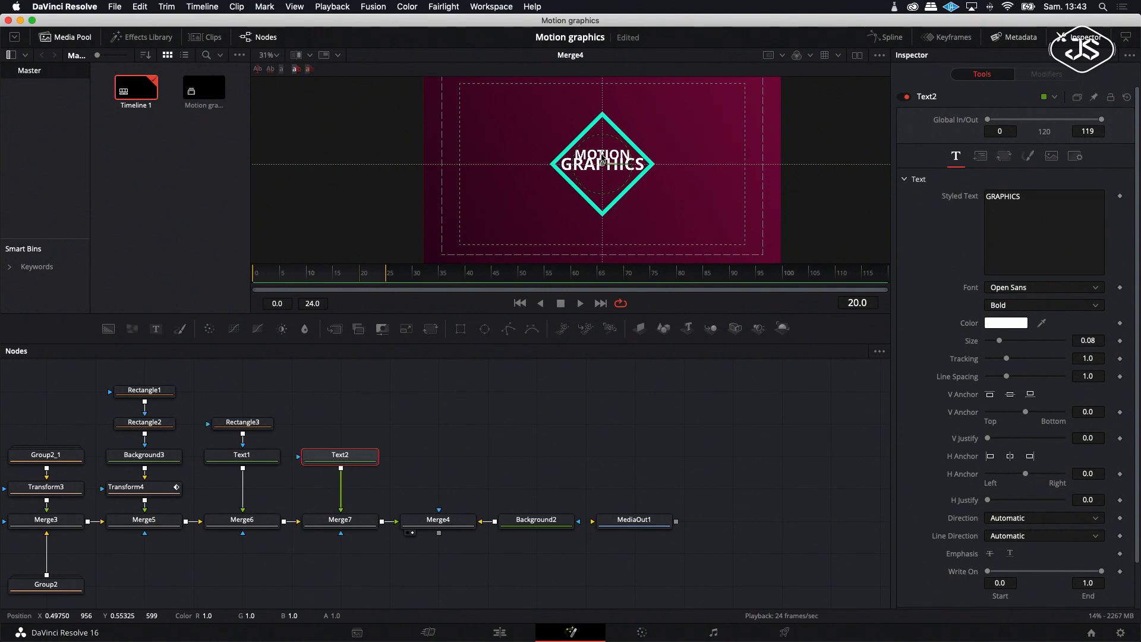
drag(602, 159, 602, 168)
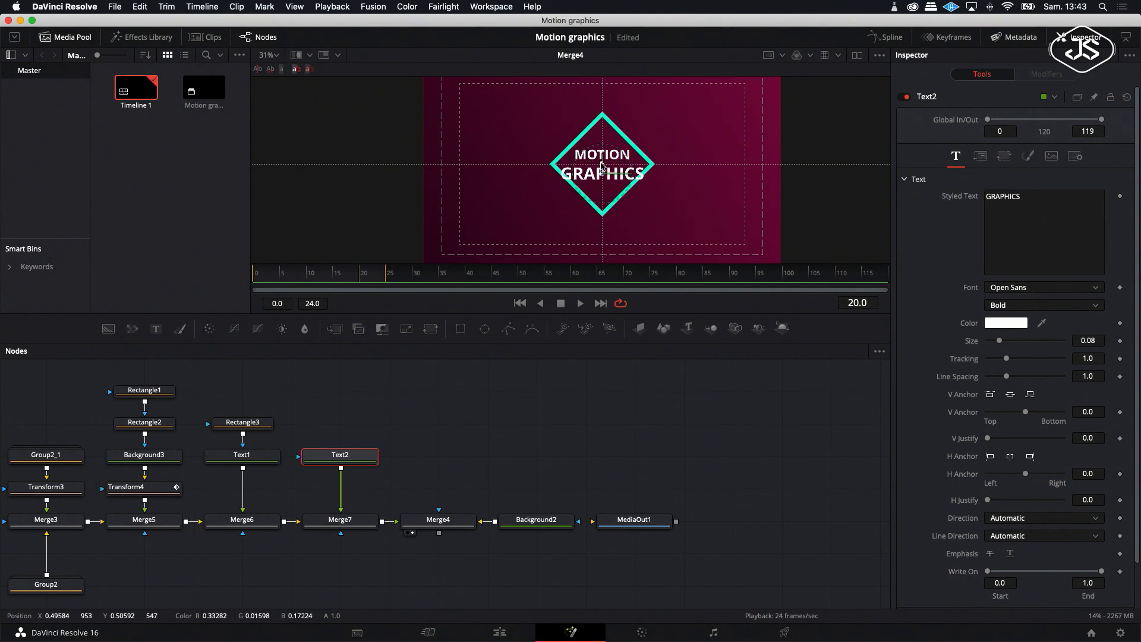
drag(601, 165, 601, 164)
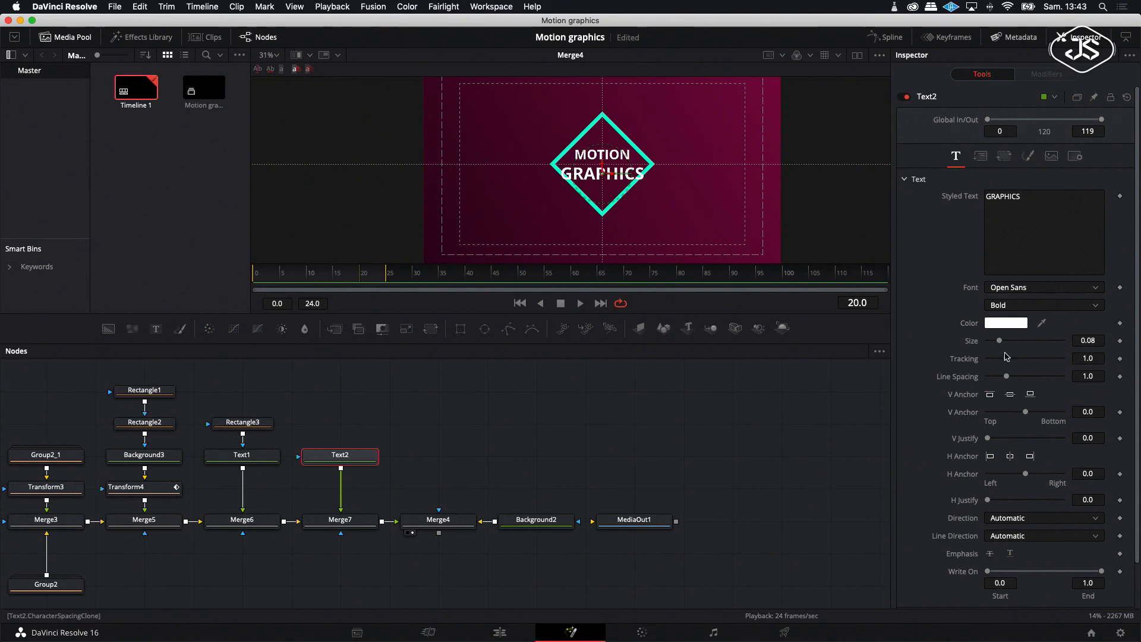
drag(999, 343, 996, 344)
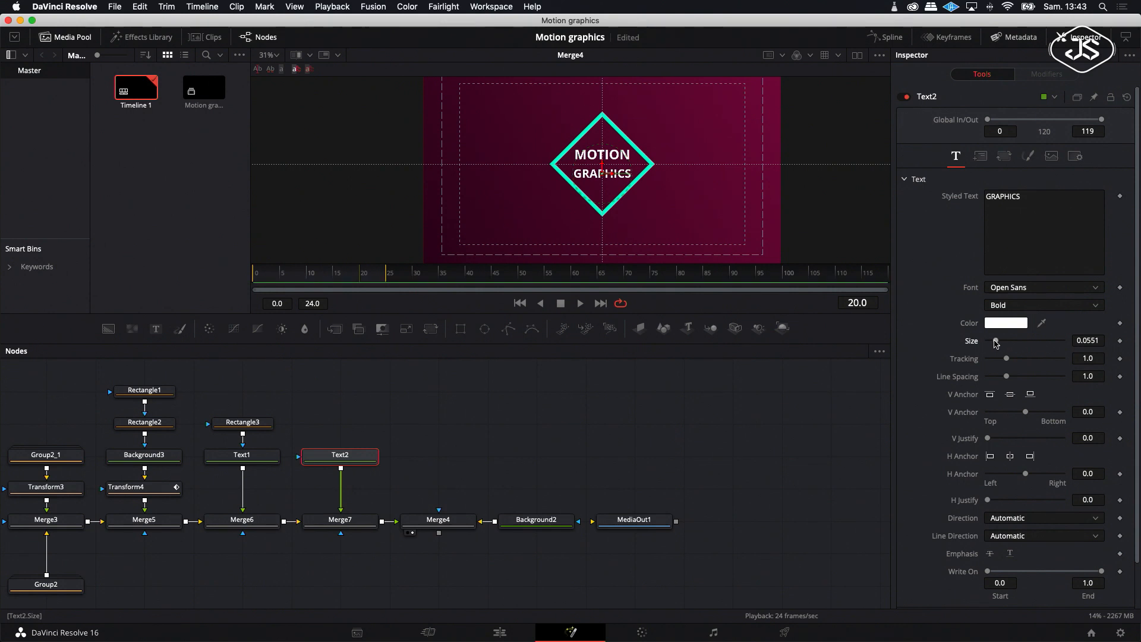
Set the MOTION text's size to about 0.0547 and nudge MOTION down and GRAPHICS up to tighten their spacing.
click(247, 452)
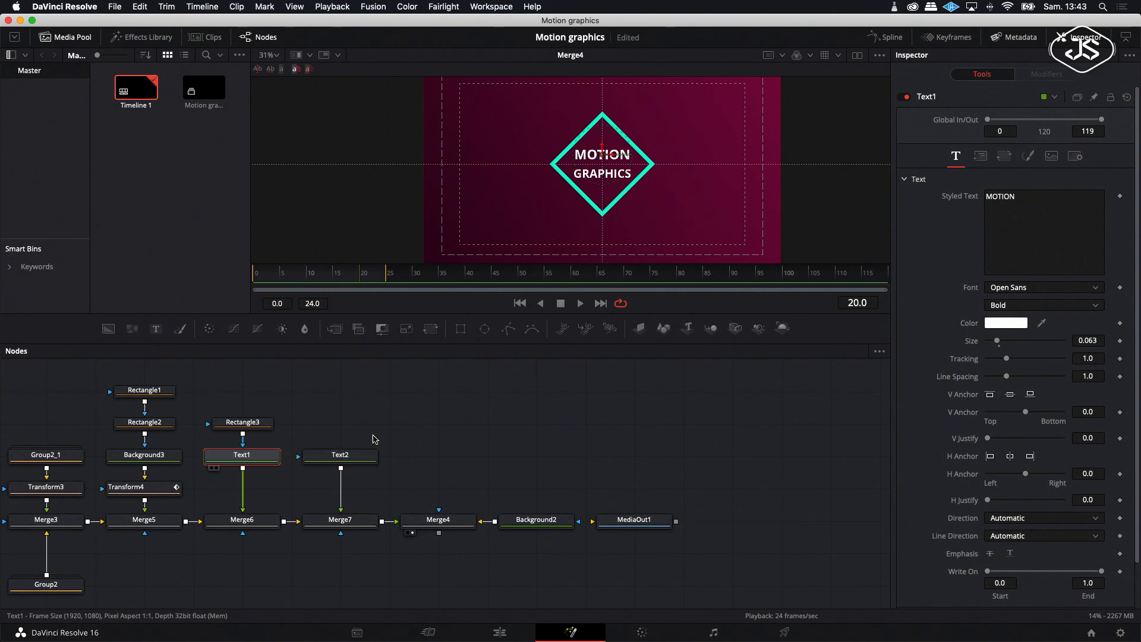
drag(1096, 339, 1079, 340)
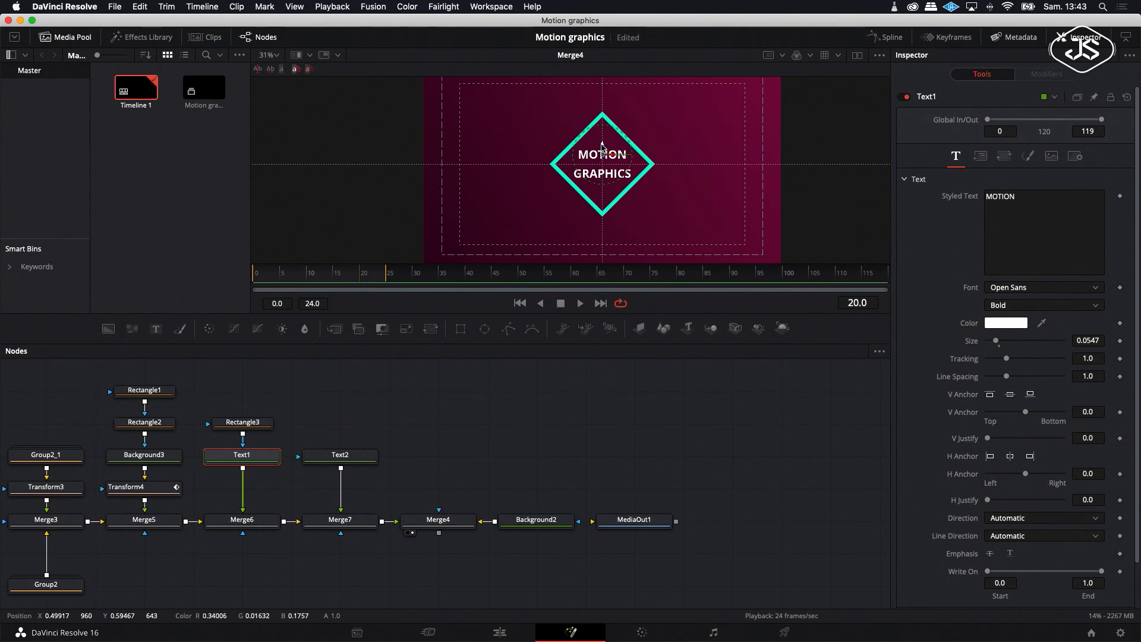
drag(602, 145, 602, 146)
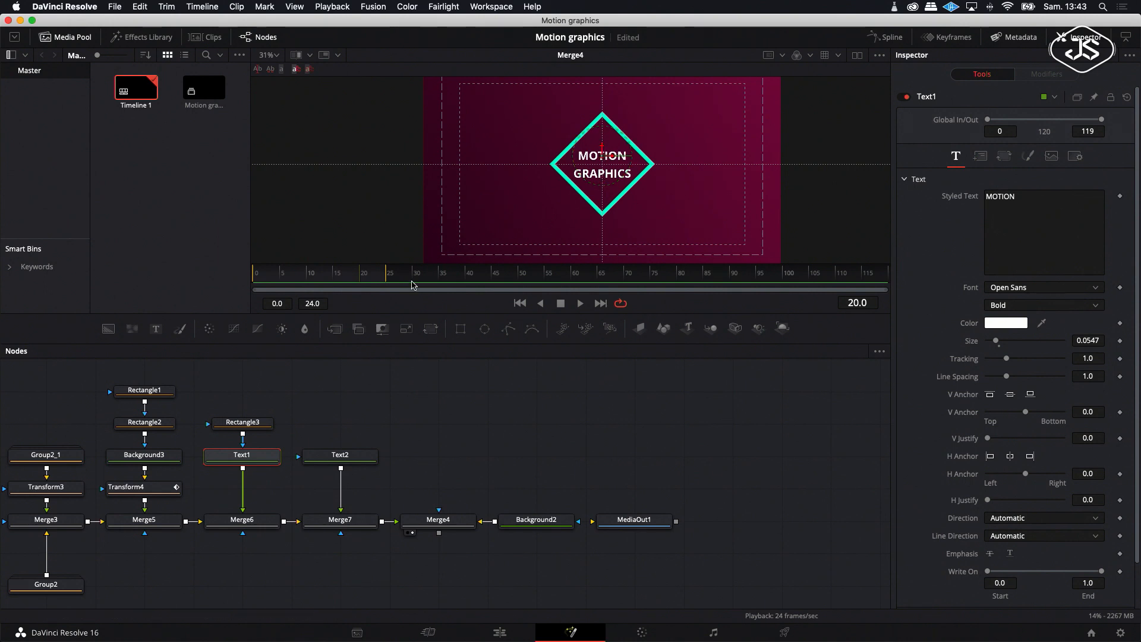
click(343, 457)
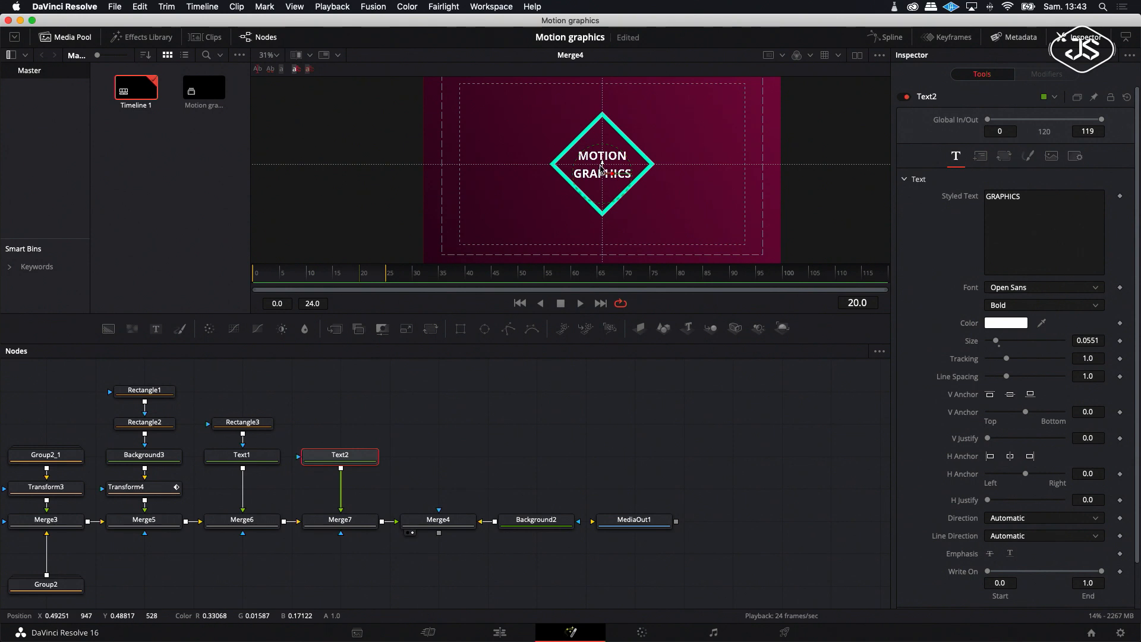
drag(601, 165, 601, 164)
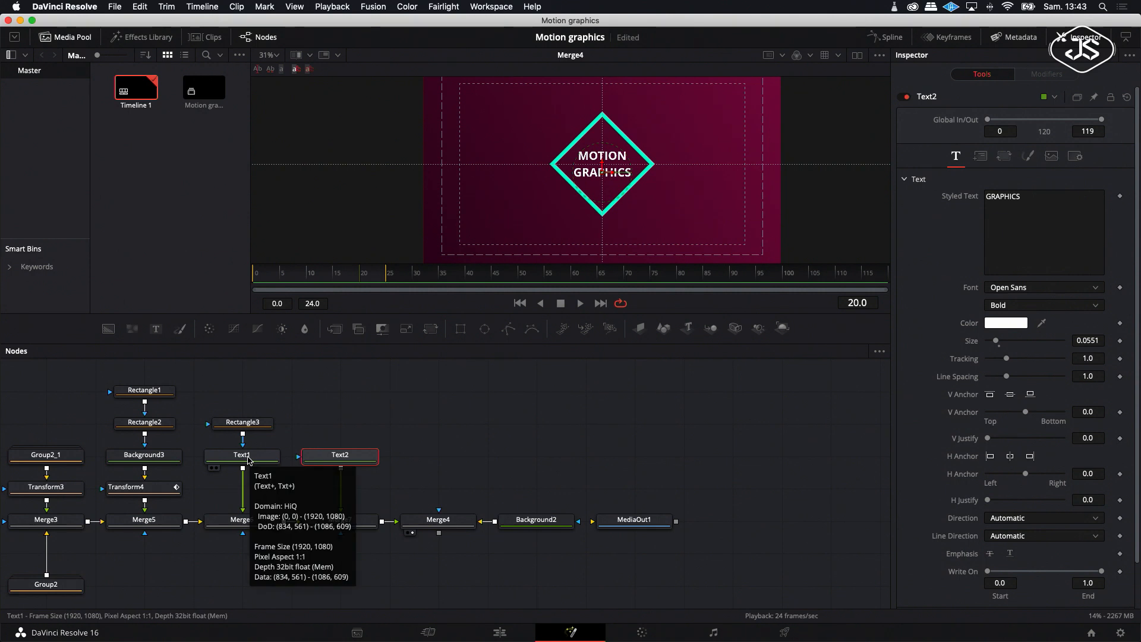
Rearrange the node graph by stacking Merge4 and Background2 directly beneath Merge7.
drag(448, 522, 369, 565)
drag(545, 522, 347, 585)
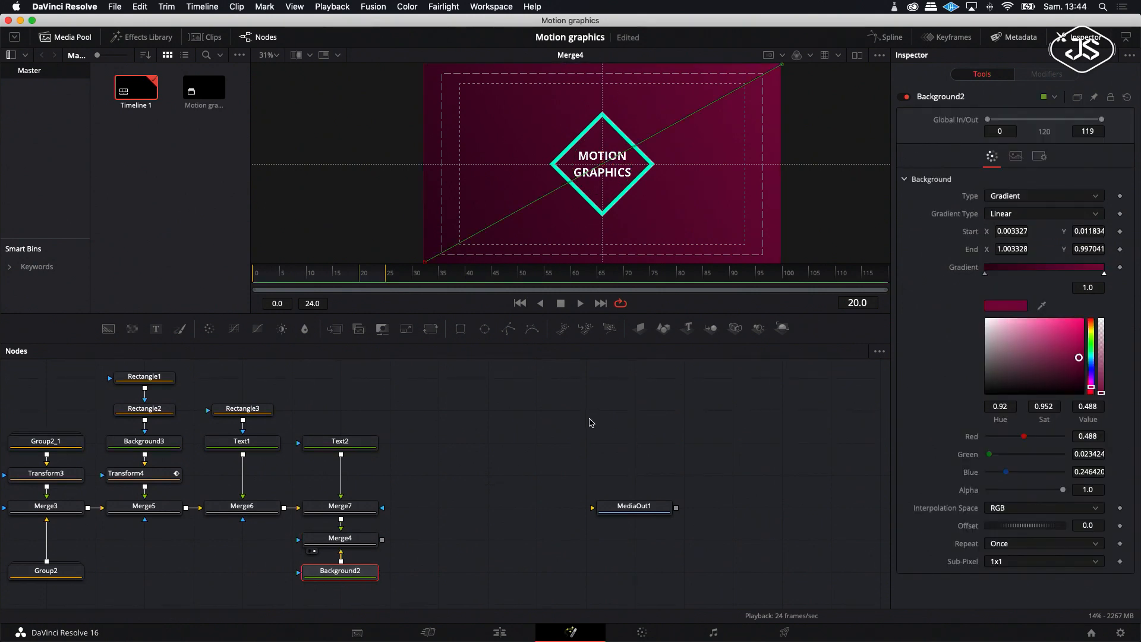
click(356, 442)
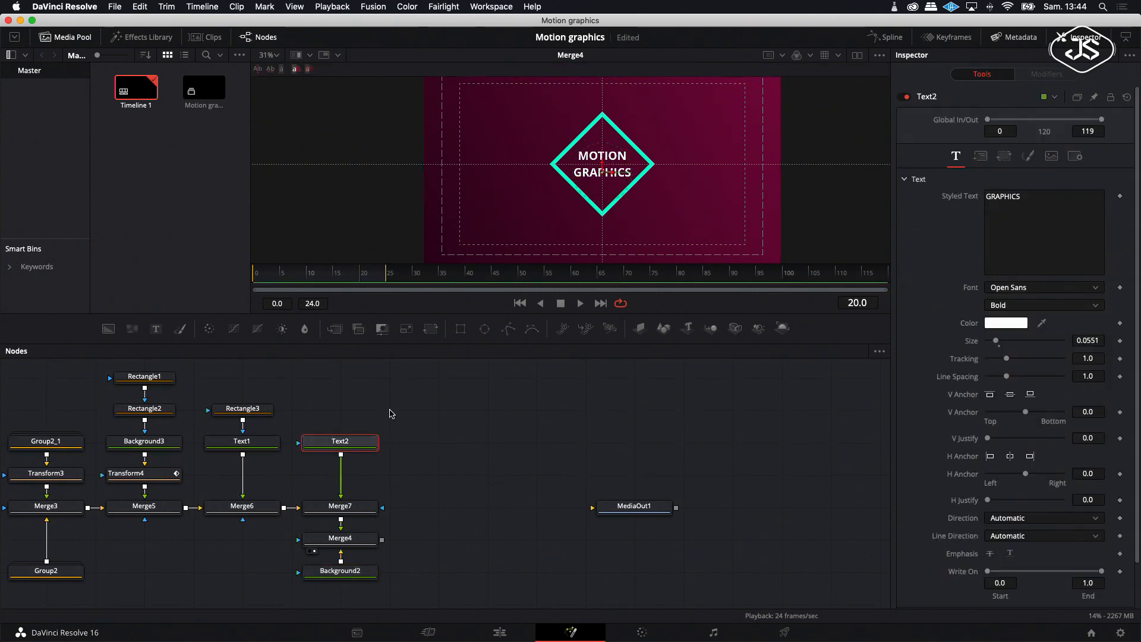
Color both the MOTION and GRAPHICS texts with the turquoise sampled from the diamond outline.
click(259, 445)
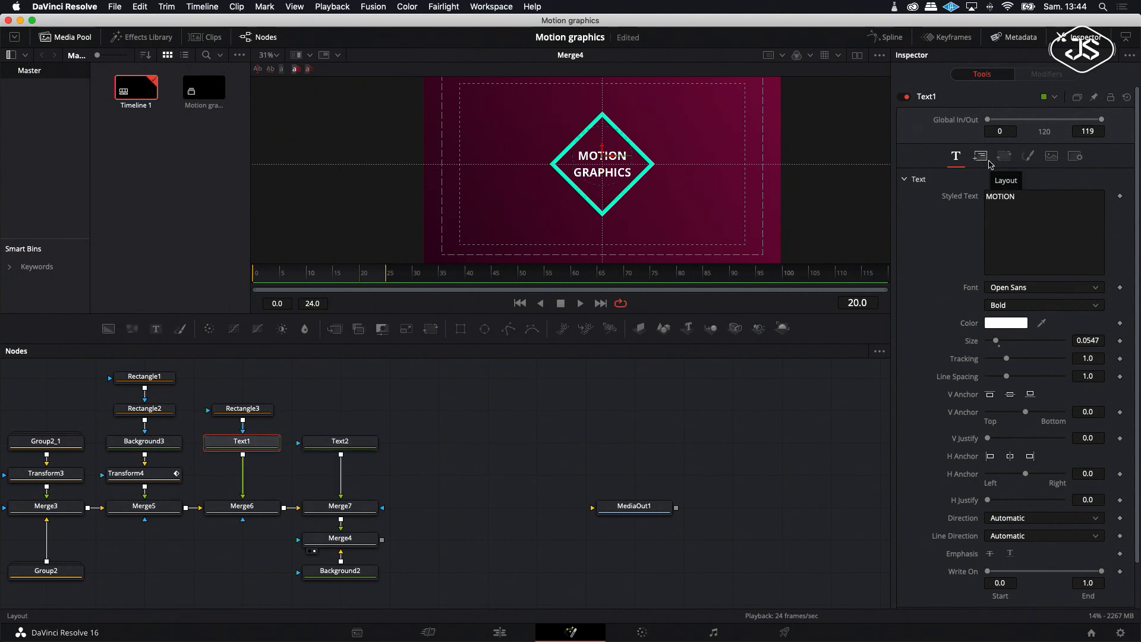
drag(1043, 324, 651, 165)
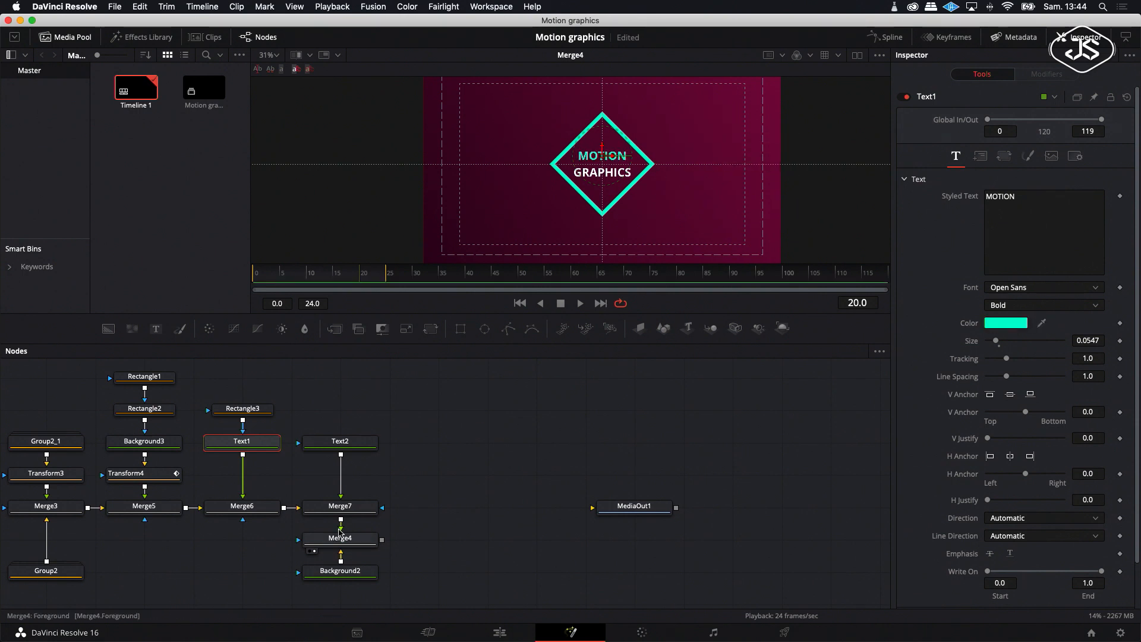
click(355, 443)
drag(1043, 324, 668, 186)
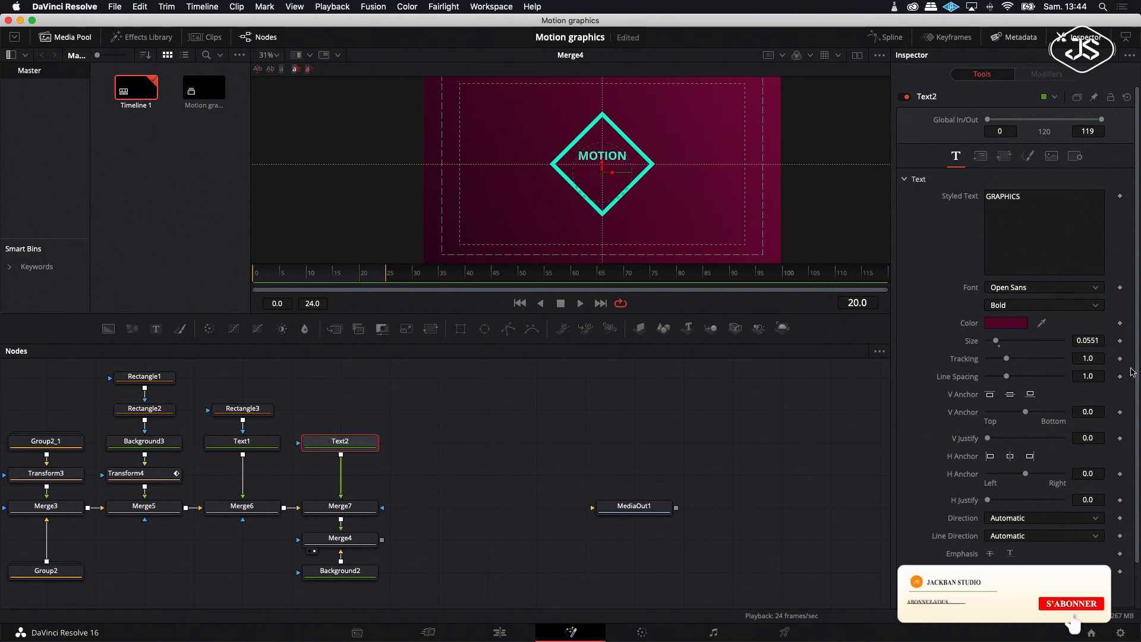
drag(1041, 323, 654, 158)
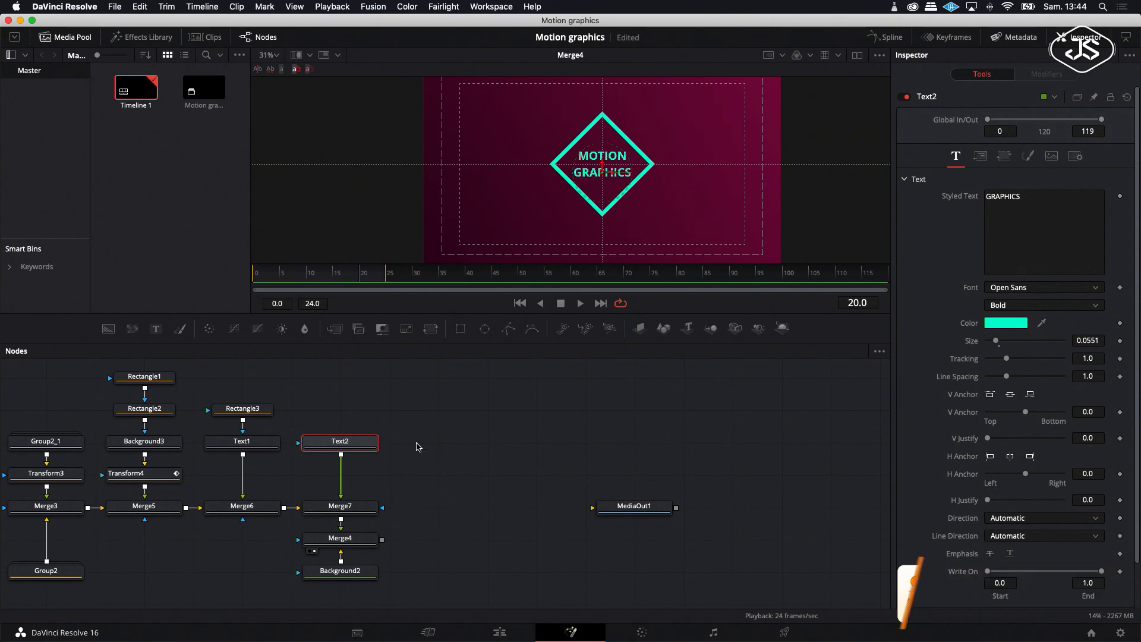
Add a Rectangle mask to Text2 and lower it to a center Y of about 0.25, with its upper edge on the horizontal midline.
click(250, 444)
click(336, 446)
click(460, 329)
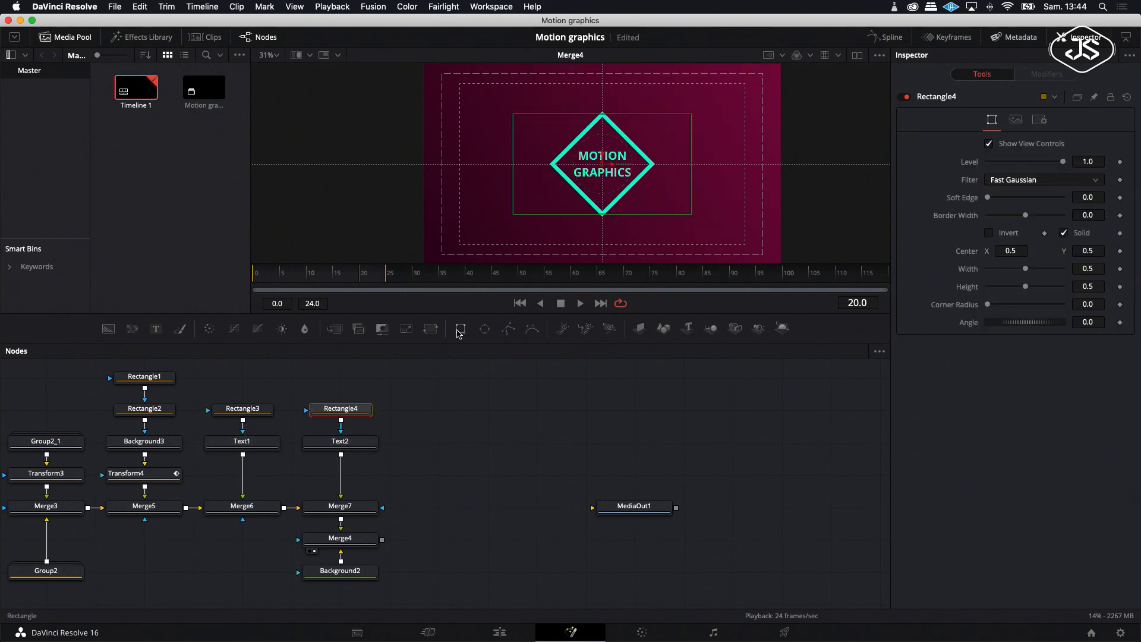
drag(602, 158, 602, 208)
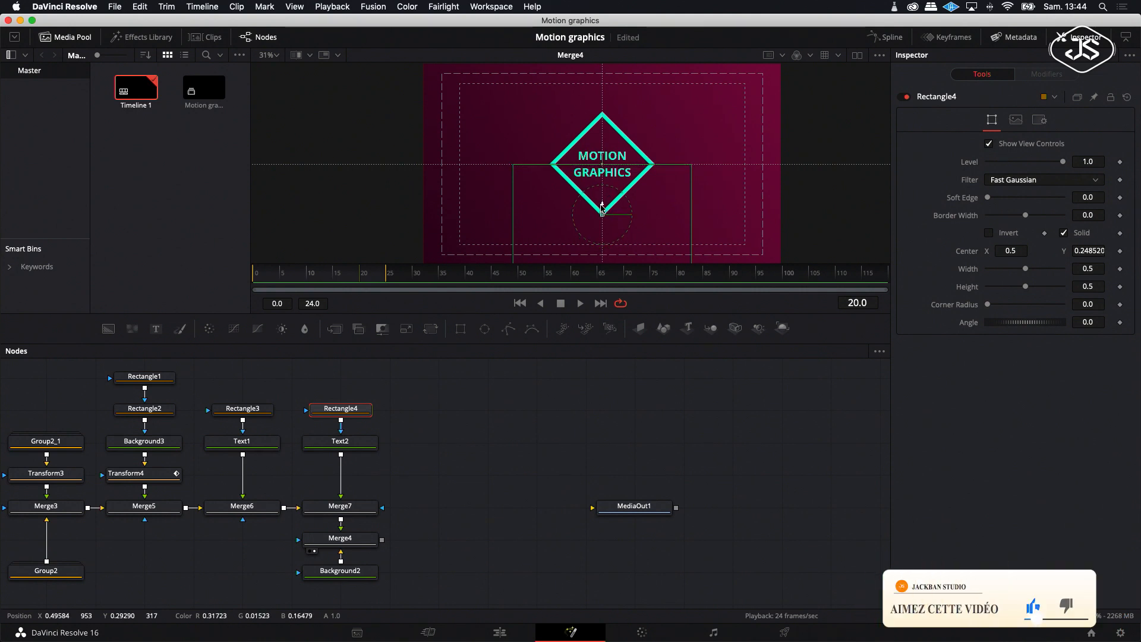
click(414, 454)
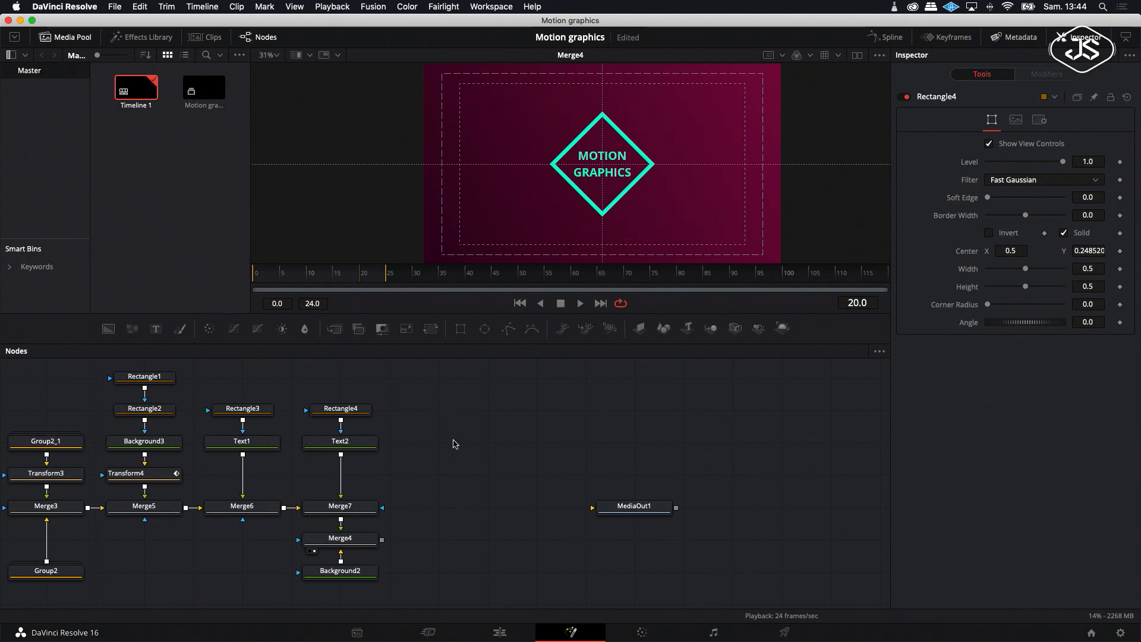
Show the spline editor and keyframe the layout Center of Text1 at frame 20.
click(887, 36)
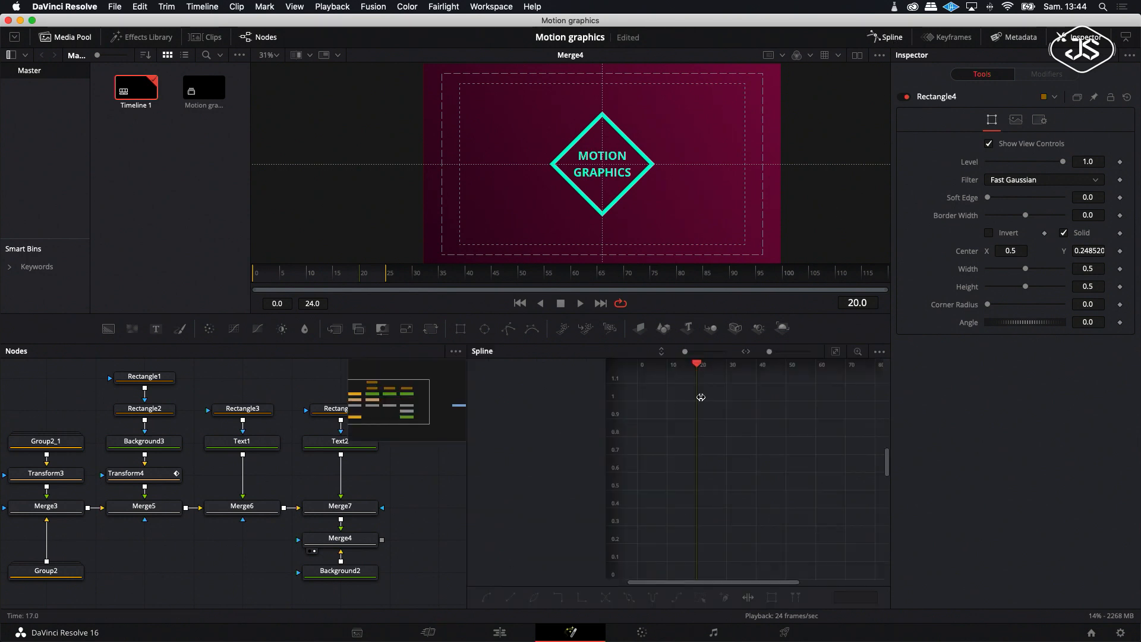
click(242, 445)
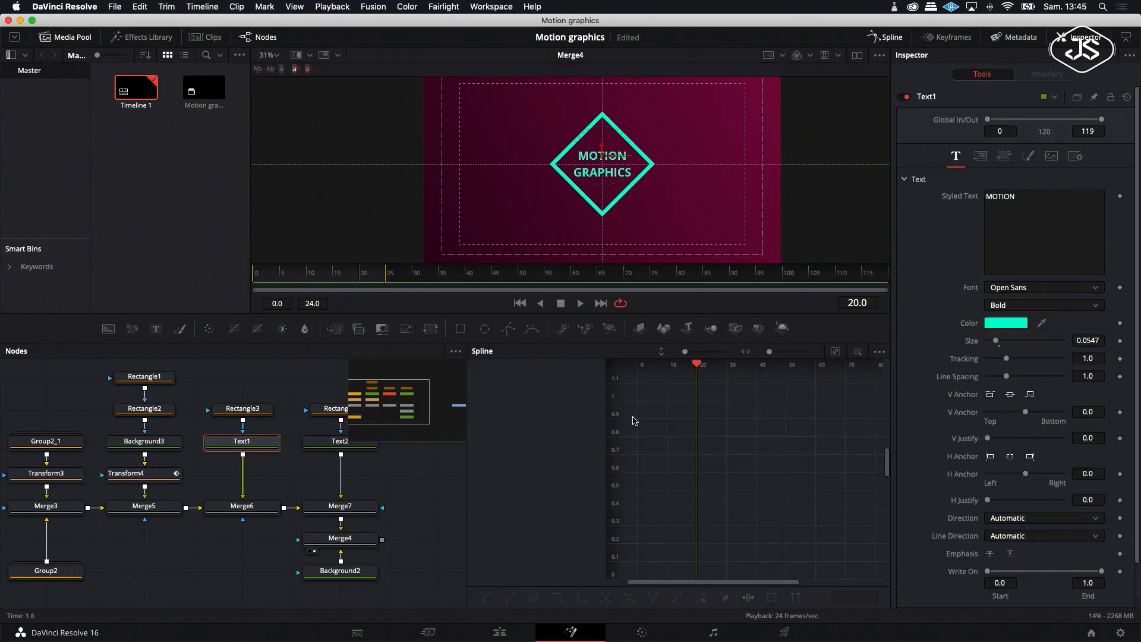
drag(699, 372, 667, 371)
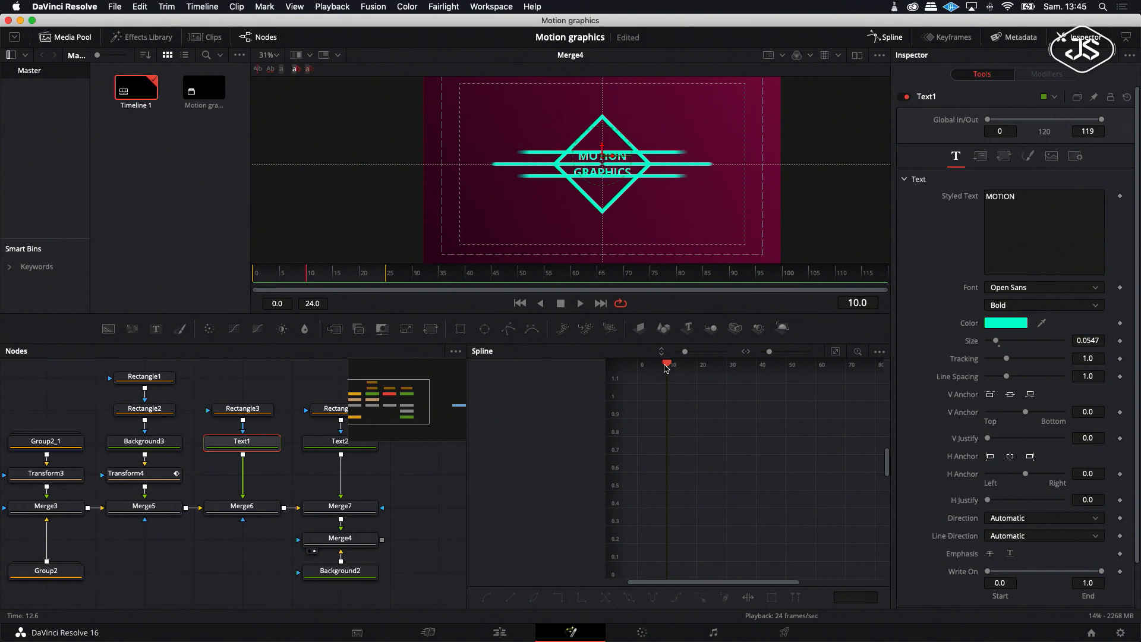
drag(668, 367, 696, 367)
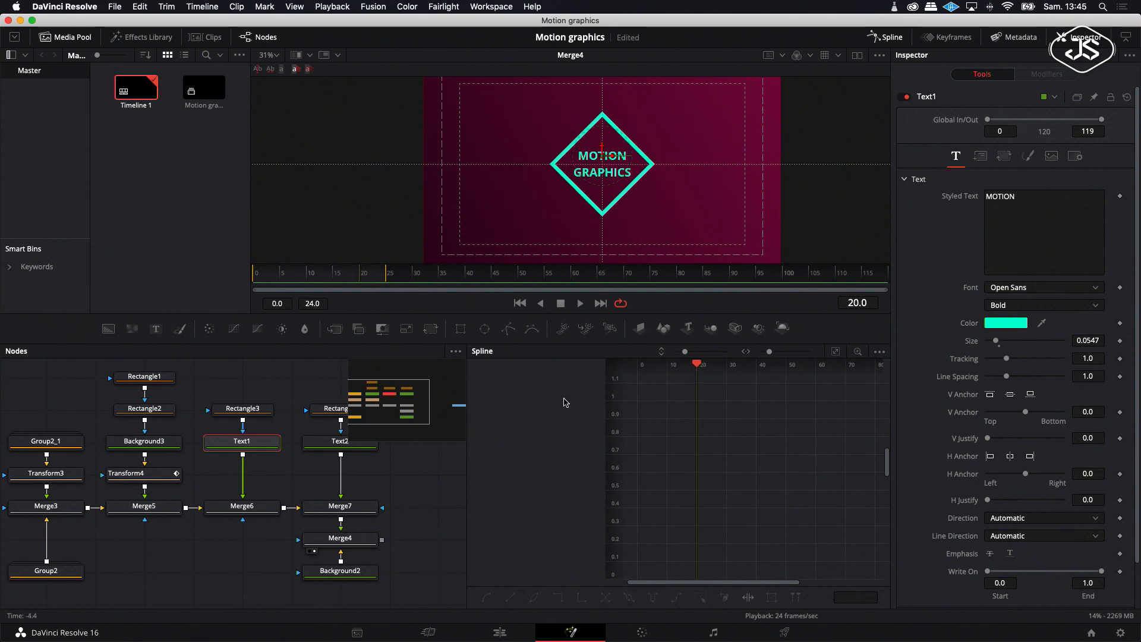
click(980, 156)
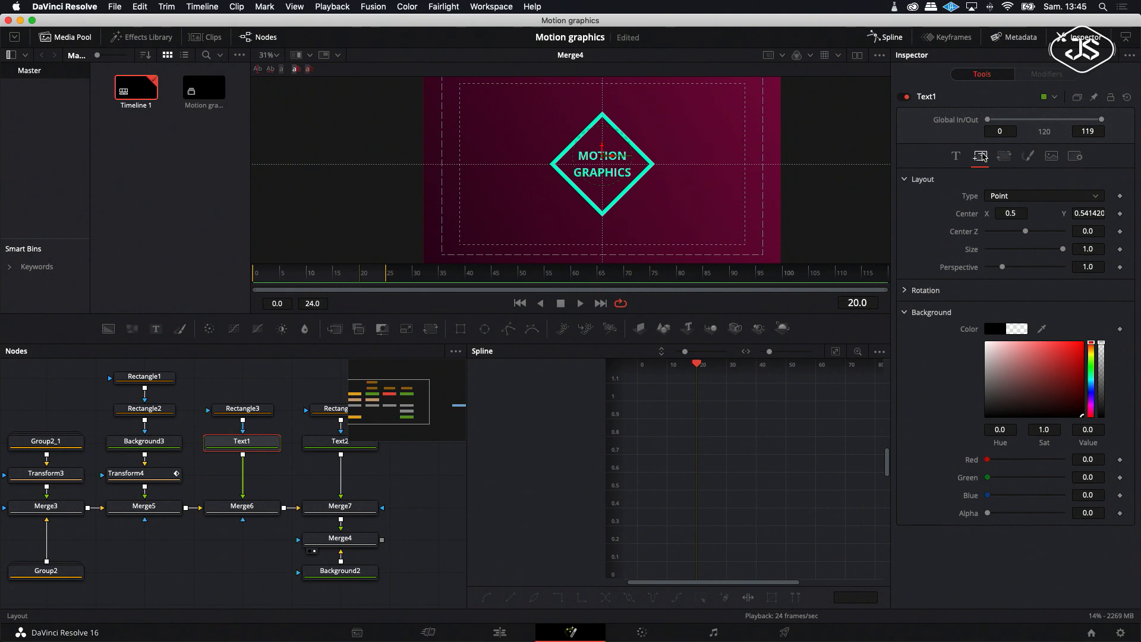
click(1120, 213)
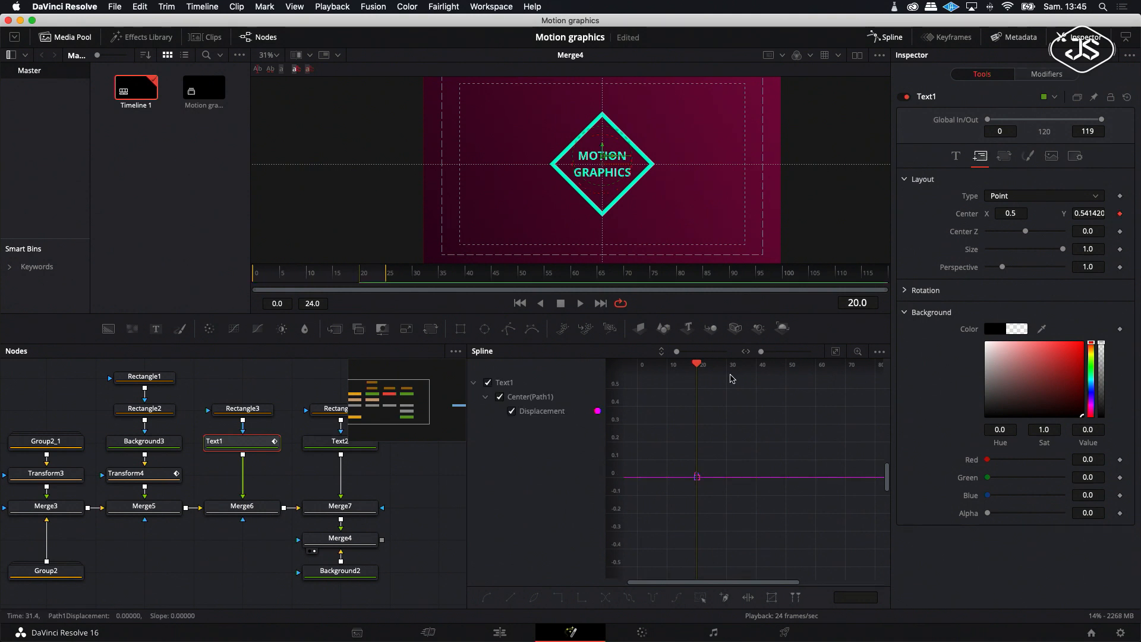
At frame 10, move the MOTION text below the midline to a center Y of about 0.459 so it is hidden by its mask.
drag(697, 366, 668, 367)
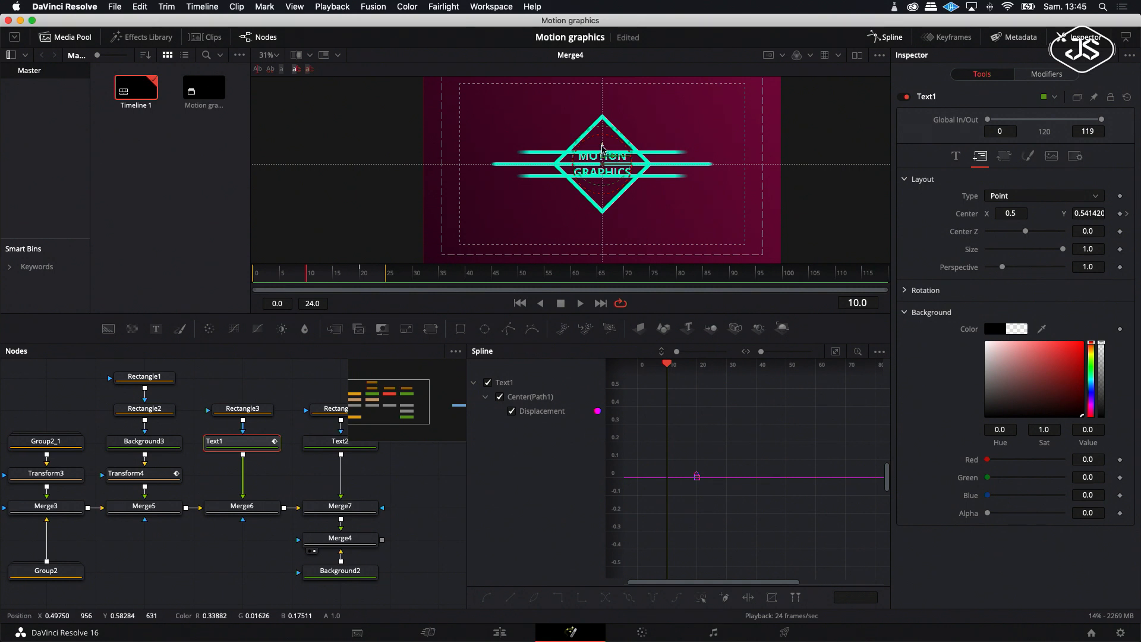
drag(602, 151, 601, 165)
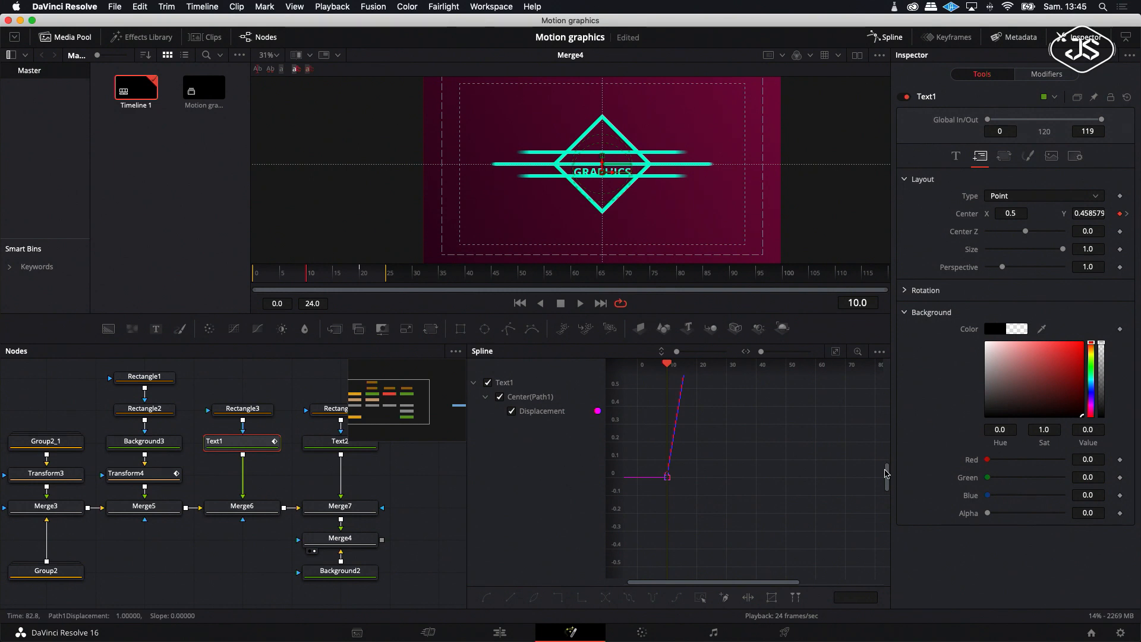
drag(887, 473, 887, 459)
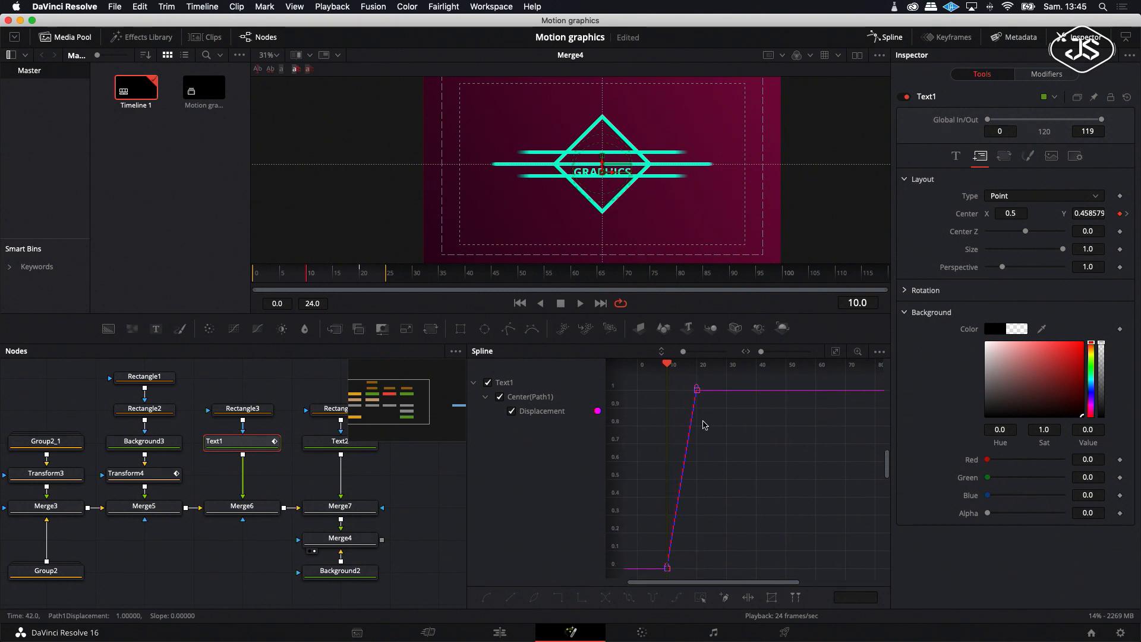
Smooth Text1's displacement curve, extend the frame 20 keyframe's handle back to about frame 10, and enable motion blur with quality 10.
drag(712, 380, 664, 569)
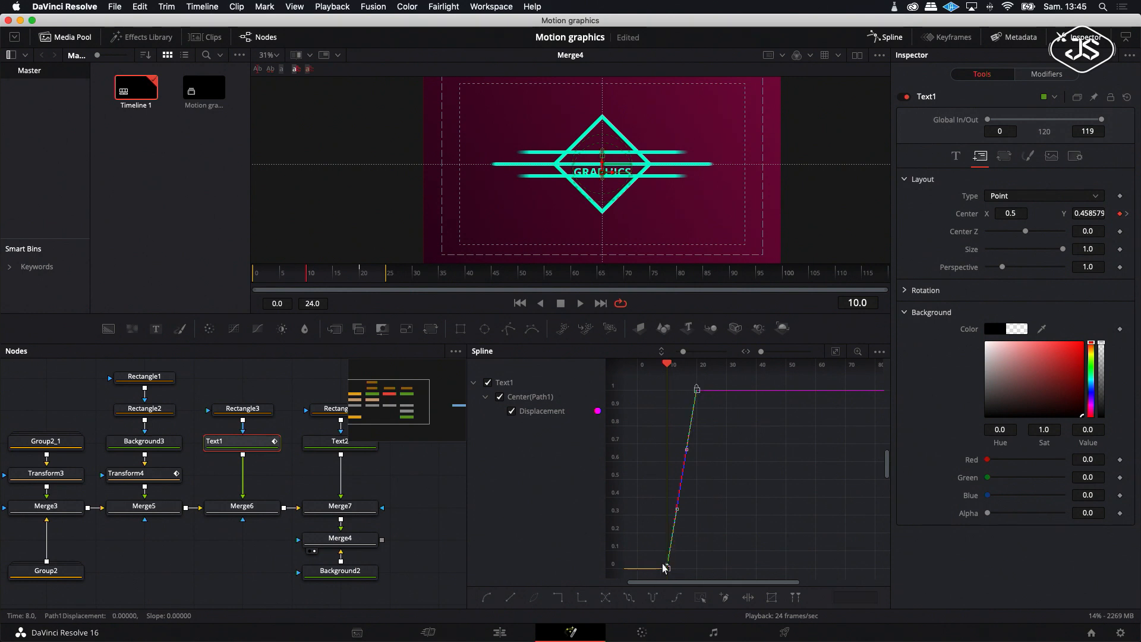
click(488, 597)
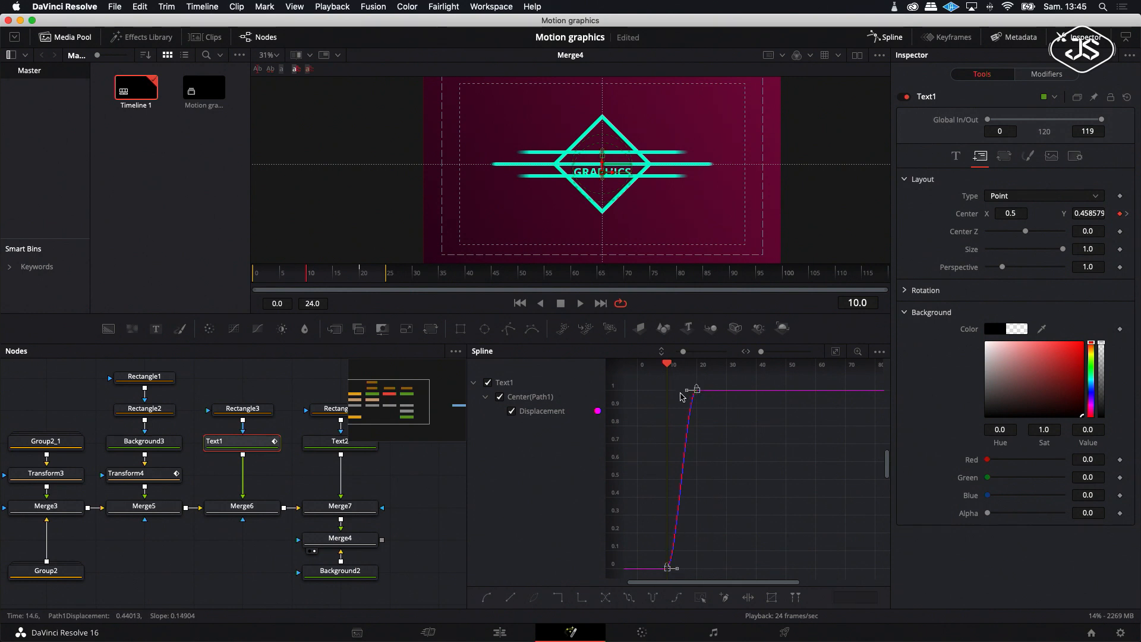
drag(683, 394, 661, 396)
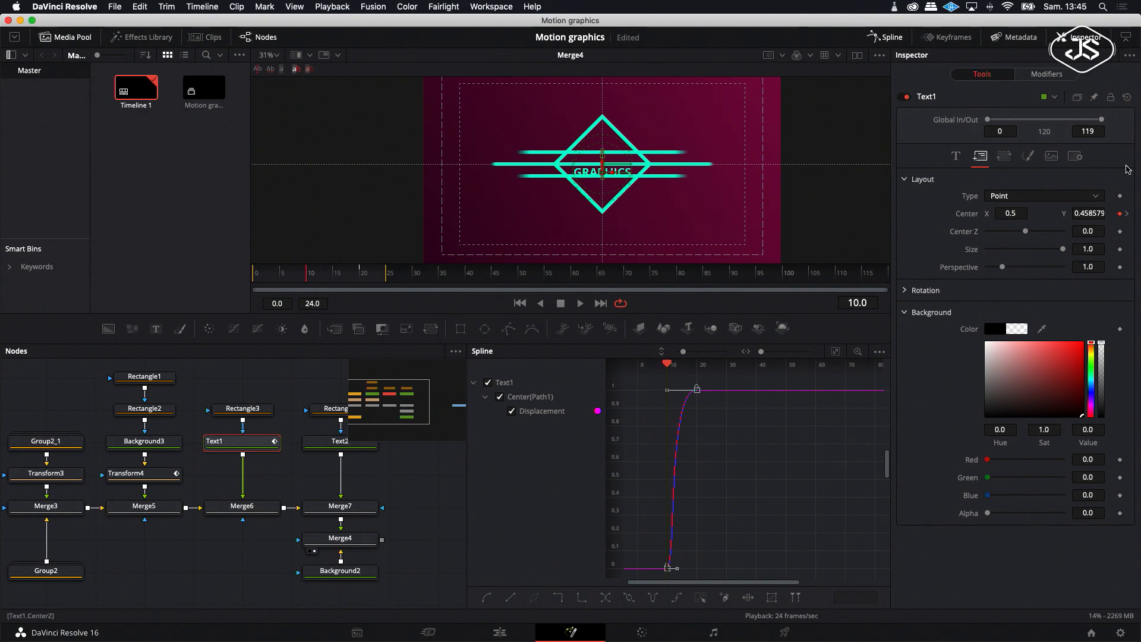
click(1075, 155)
click(989, 237)
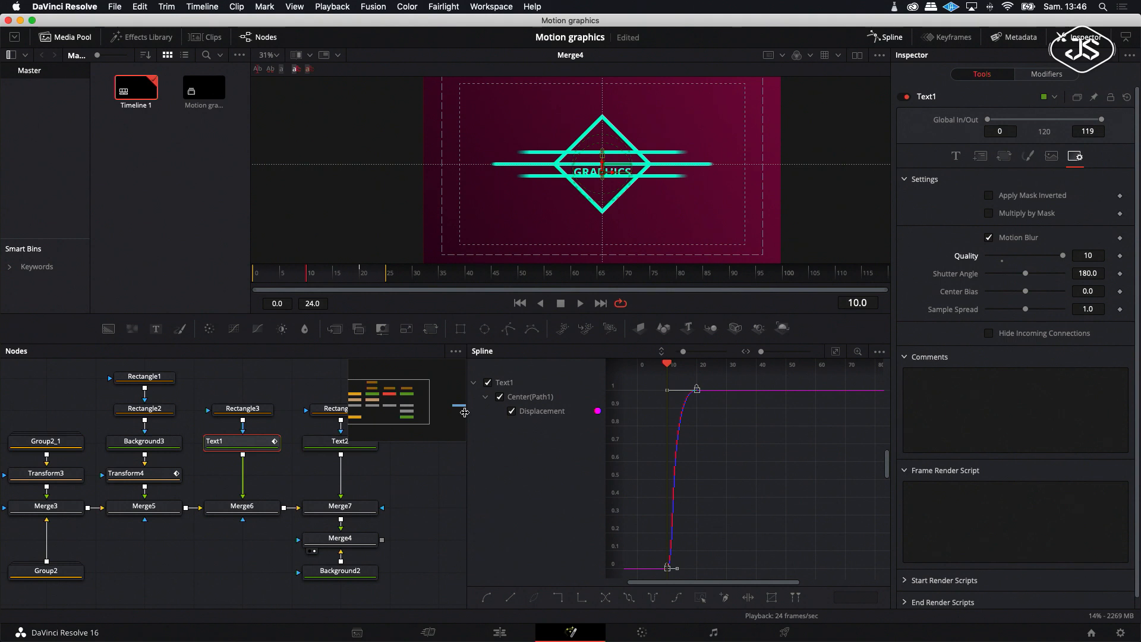
Keyframe the layout Center of Text2 at frame 20, and at frame 10 raise the GRAPHICS text to a center Y of about 0.533.
click(343, 444)
scroll(344, 447, up, 2)
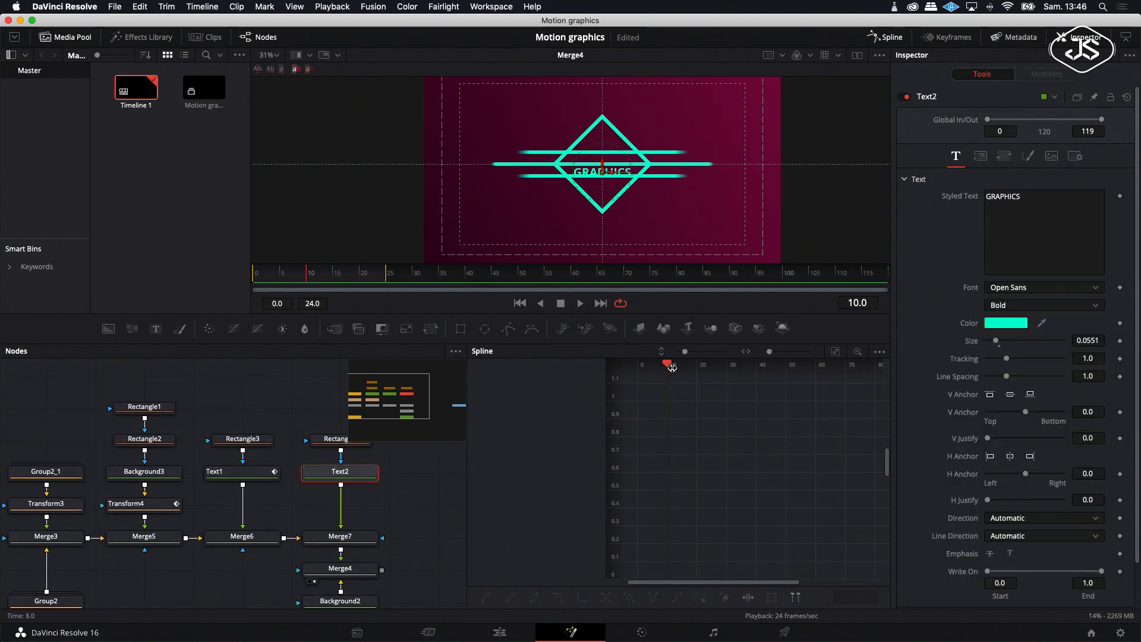
drag(669, 367, 697, 368)
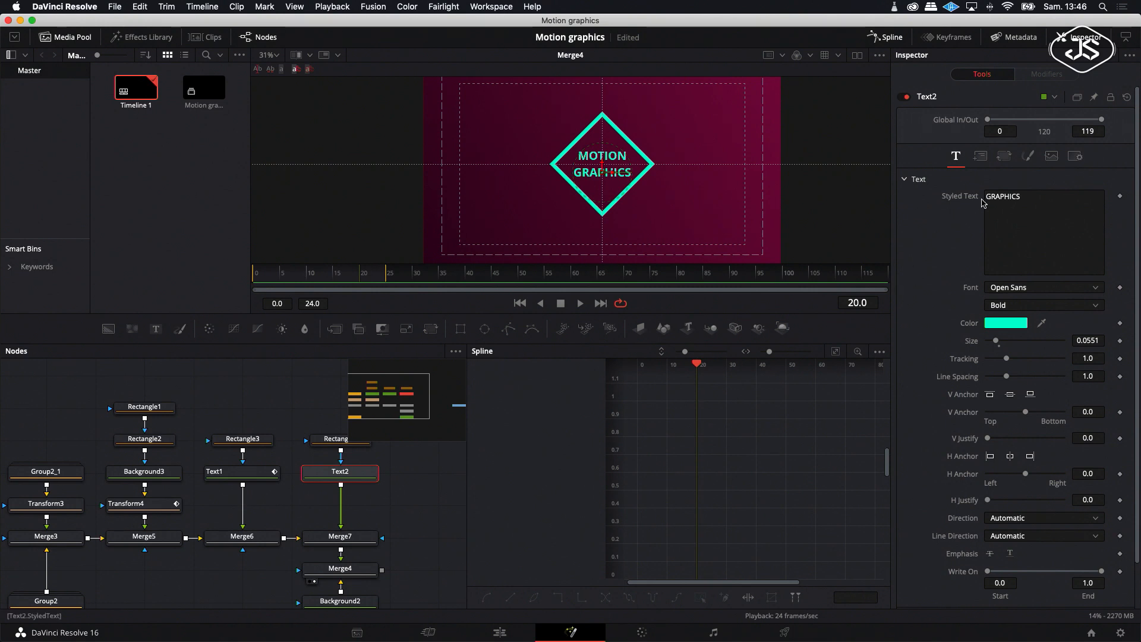
click(980, 156)
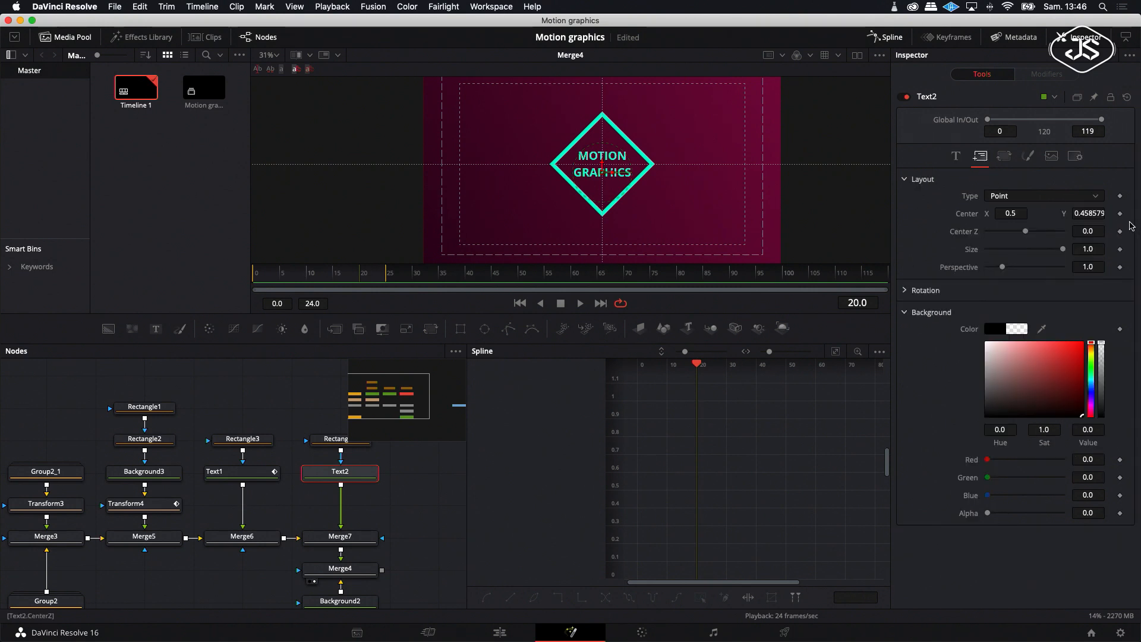
click(1120, 214)
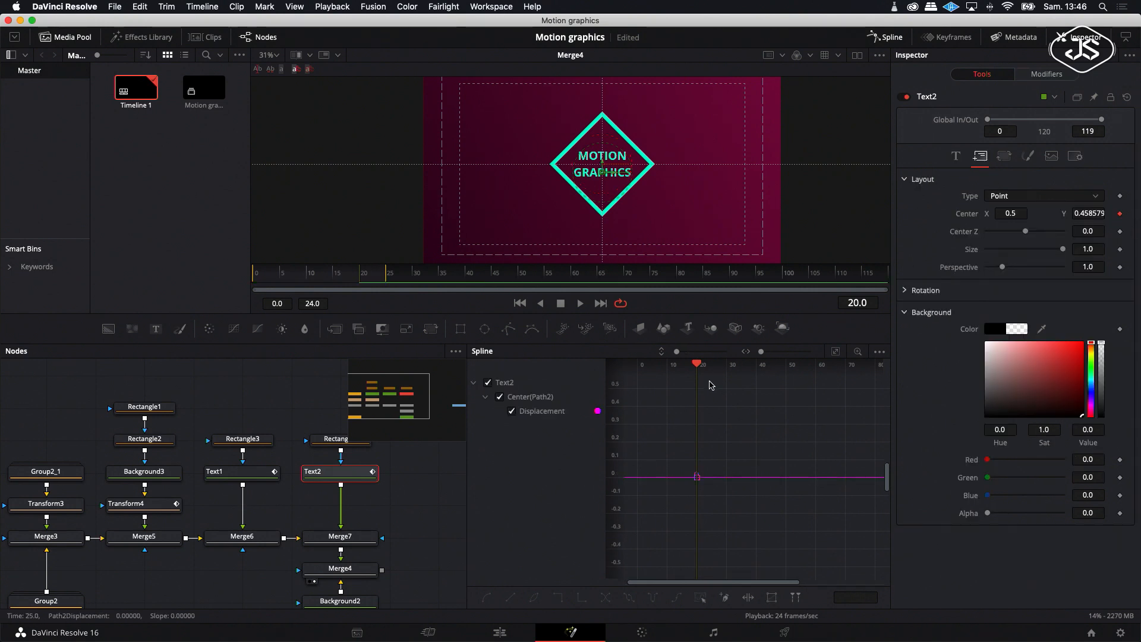
drag(701, 364, 667, 365)
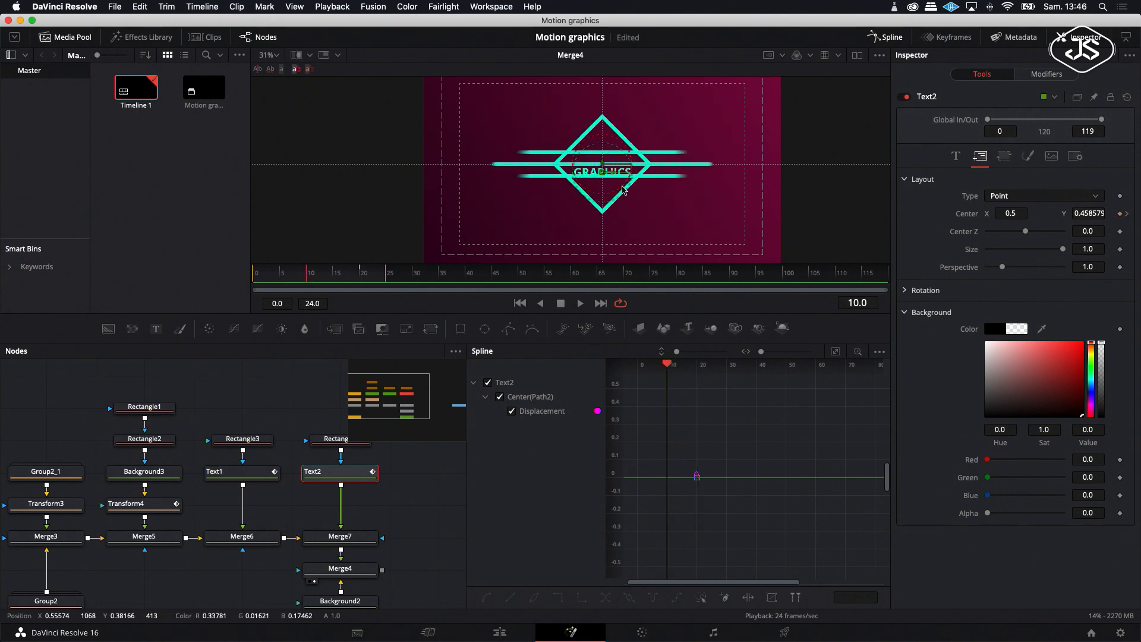
drag(602, 165, 602, 149)
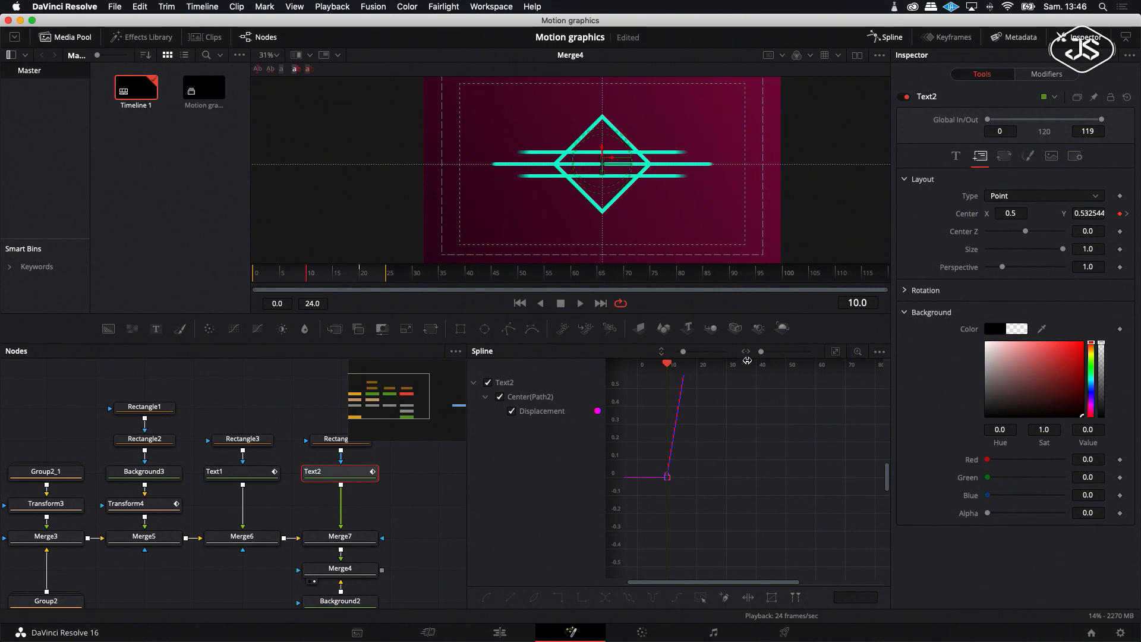
Fit Text2's displacement curve in view, smooth it, and extend the frame 20 keyframe's handle back to about frame 10.
click(836, 352)
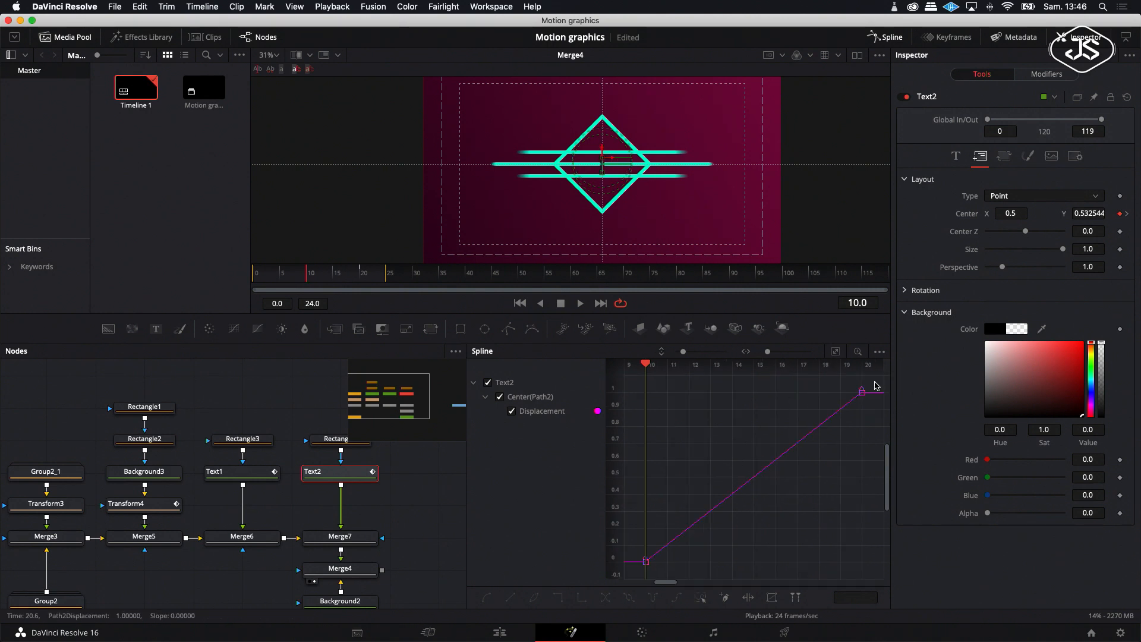
drag(582, 584, 591, 582)
click(487, 599)
drag(789, 392, 643, 397)
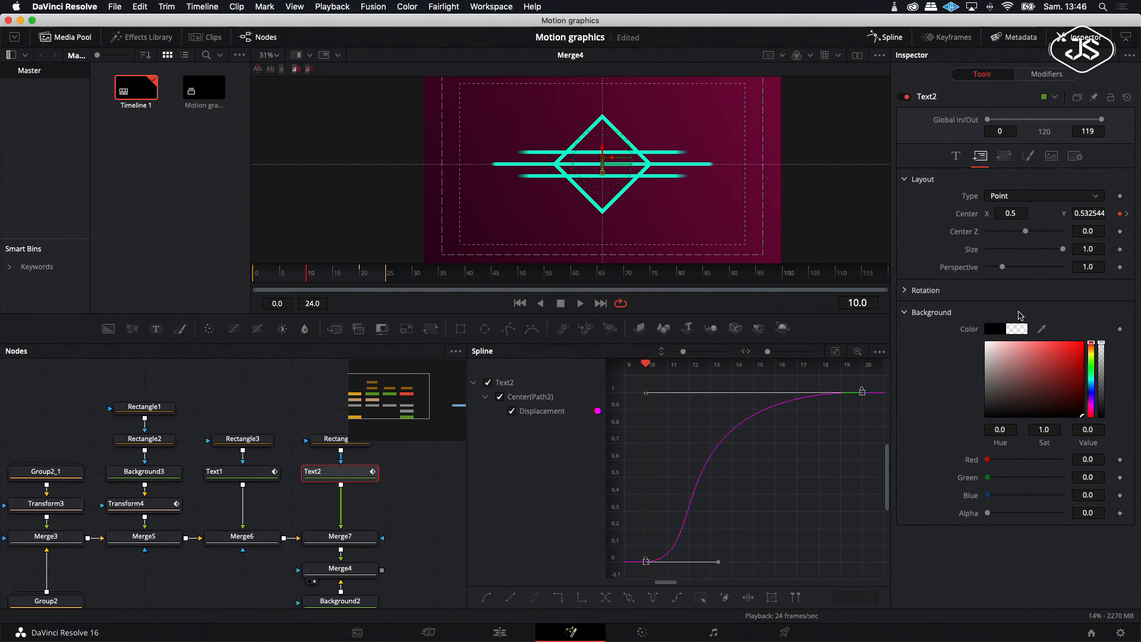
Enable motion blur on Text2 and set its quality to 10.
click(1076, 156)
click(989, 237)
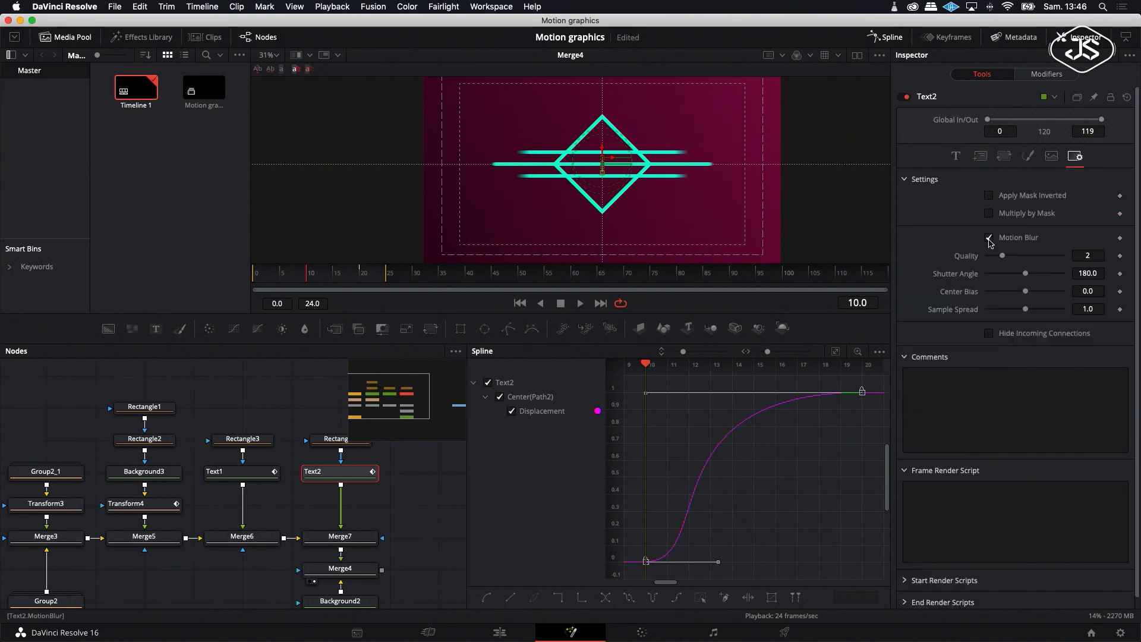
drag(1002, 256, 1065, 256)
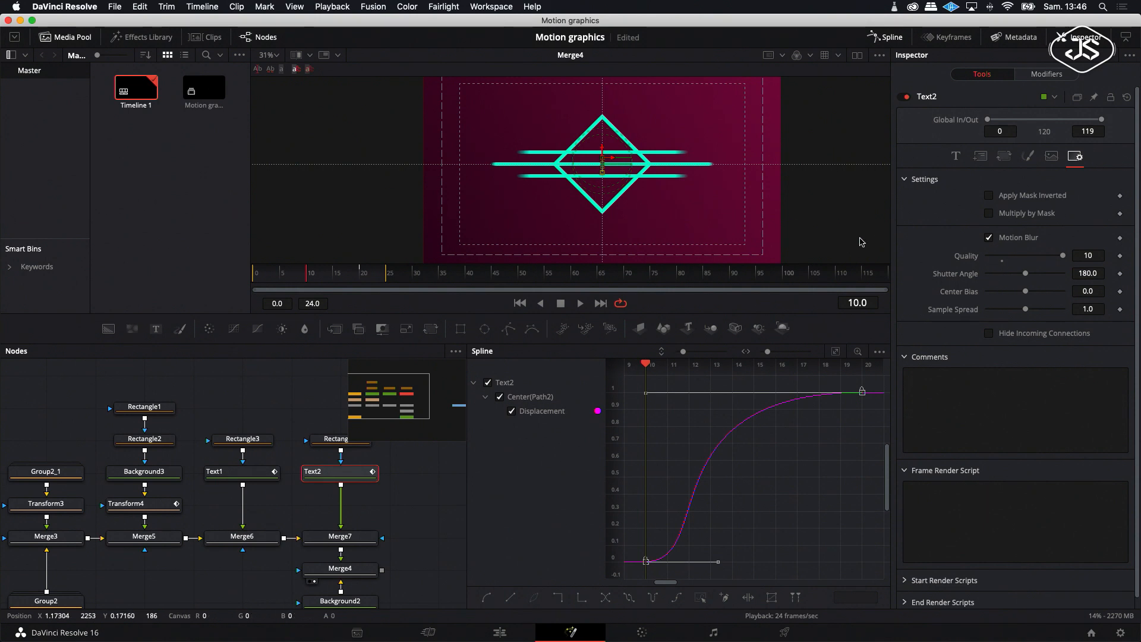
Turn off the guides in the Merge4 viewer.
scroll(423, 492, right, 2)
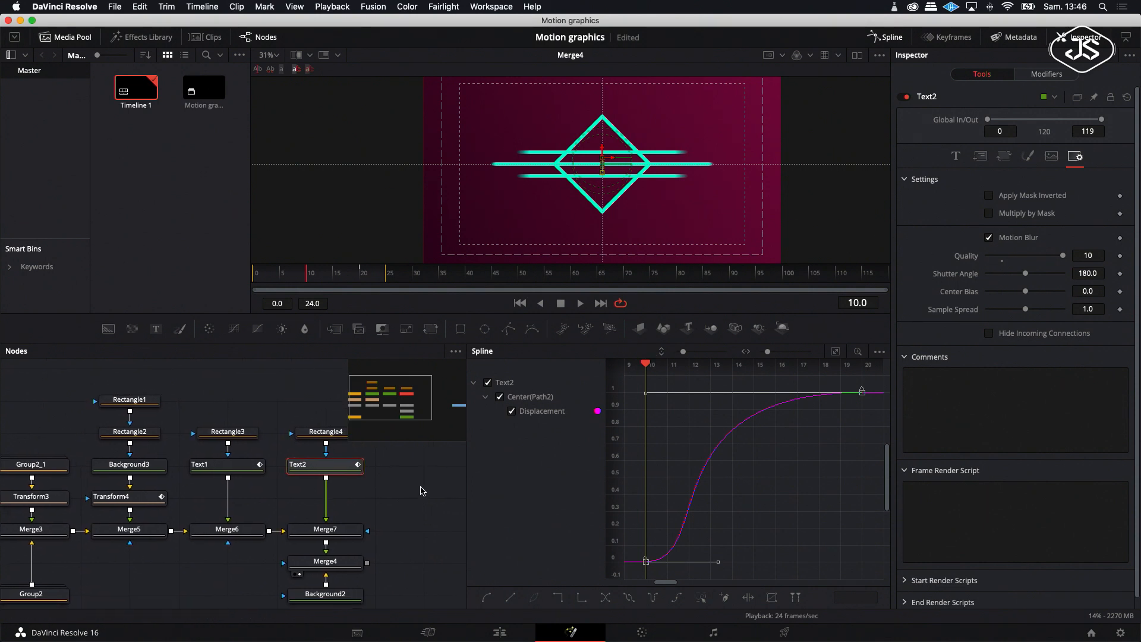
right_click(734, 166)
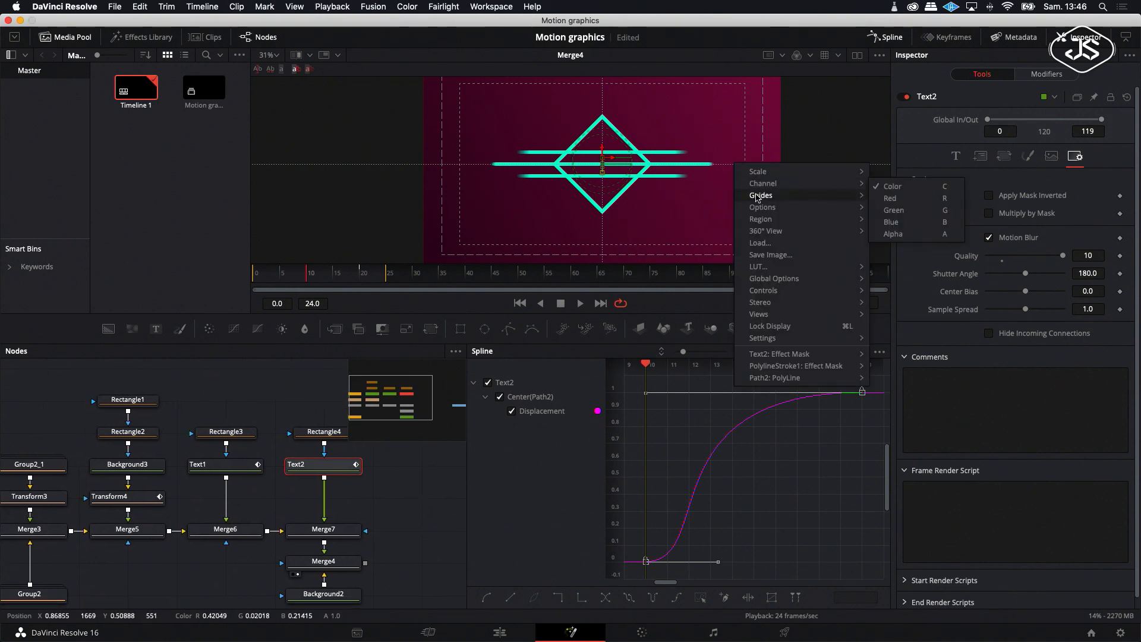
click(891, 199)
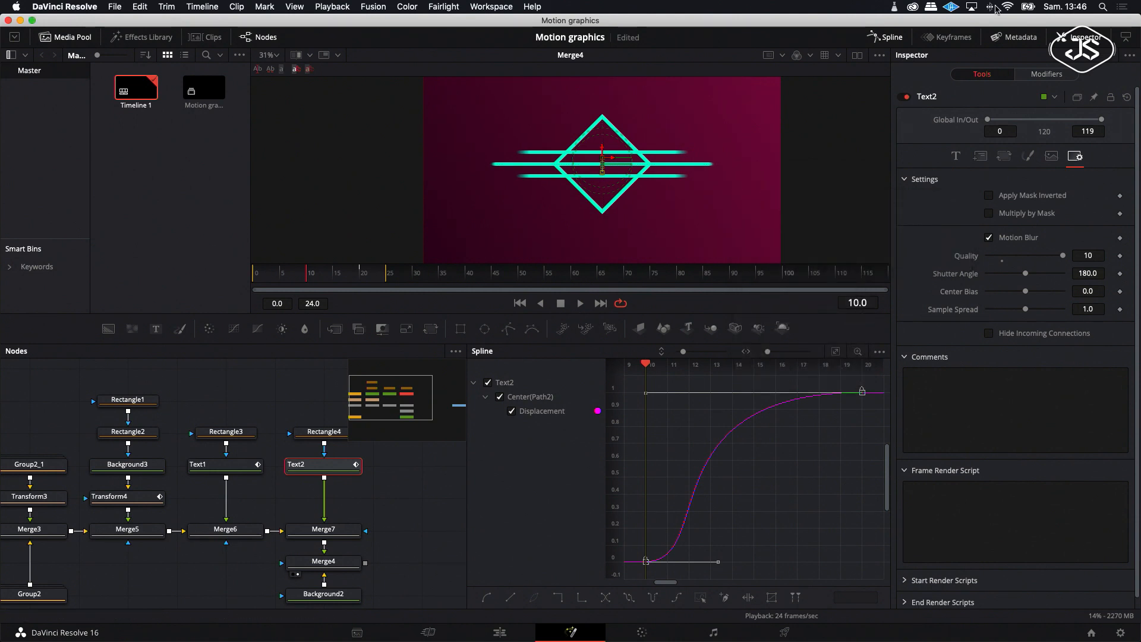
Hide the spline editor and enlarge the viewer by lowering its border with the node area.
click(888, 38)
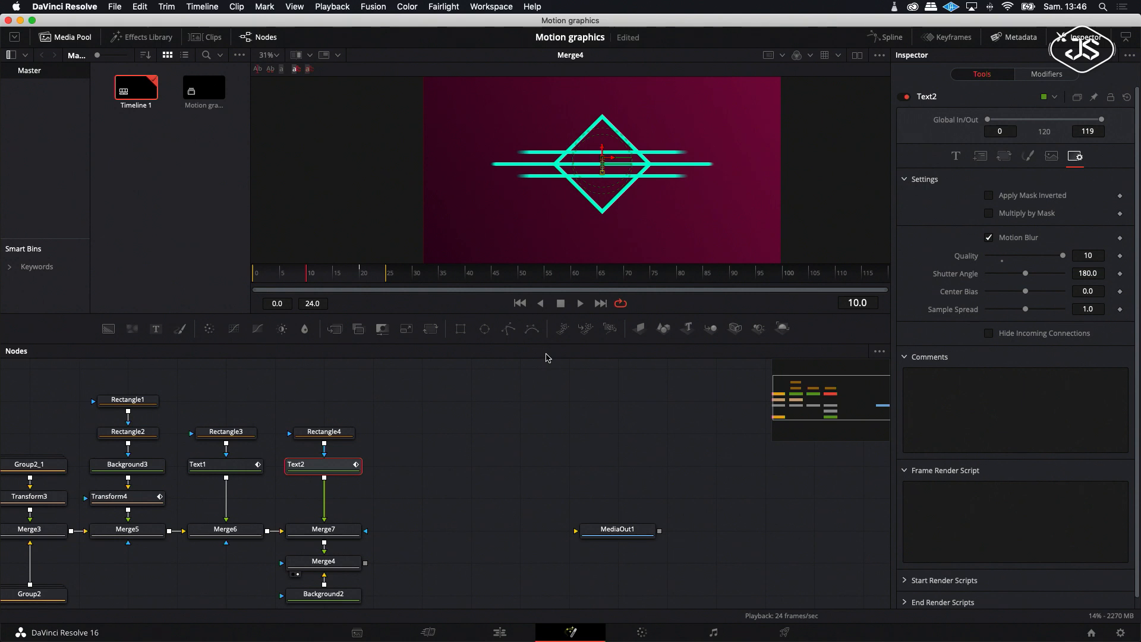
drag(544, 344, 540, 409)
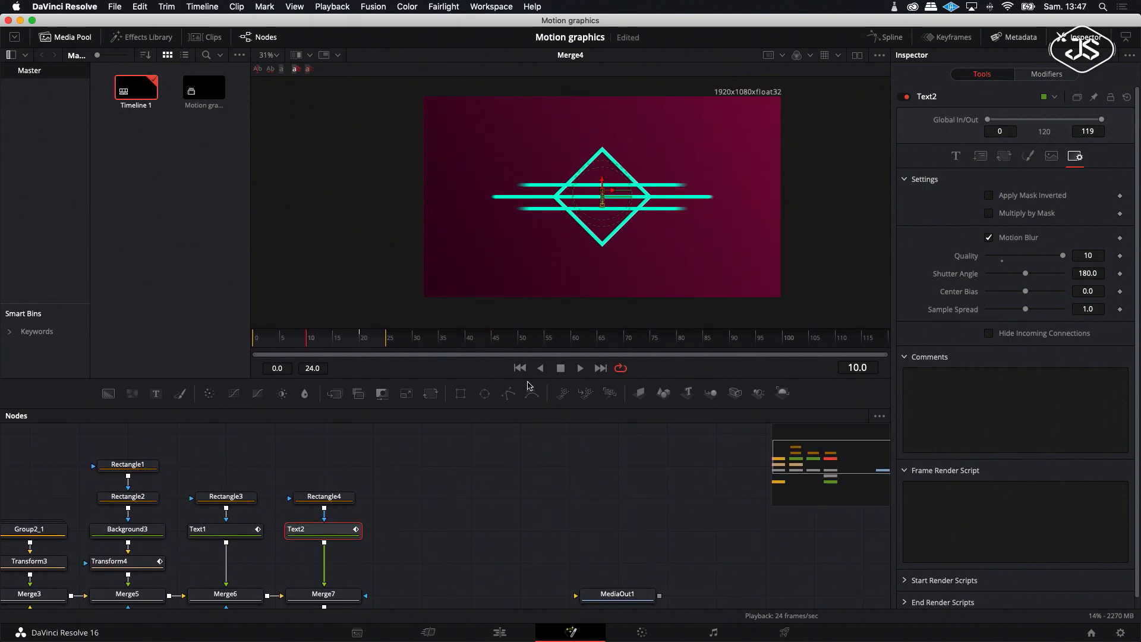
drag(528, 409, 529, 447)
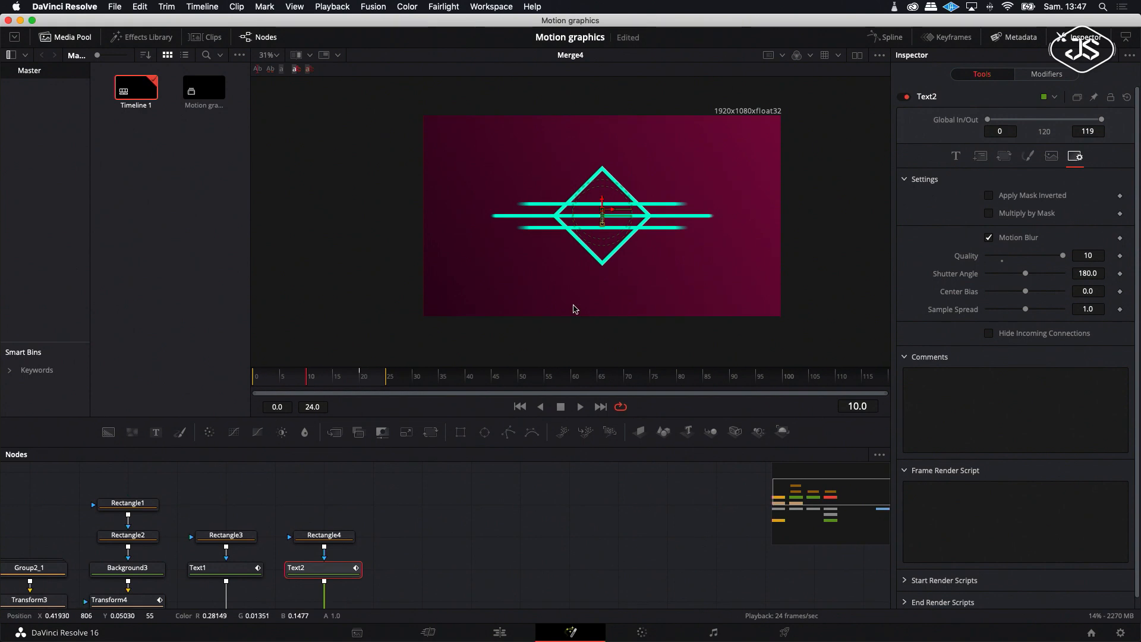
Enlarge the composition to 42% in the viewer and play the animation to check the text reveal.
scroll(576, 309, up, 3)
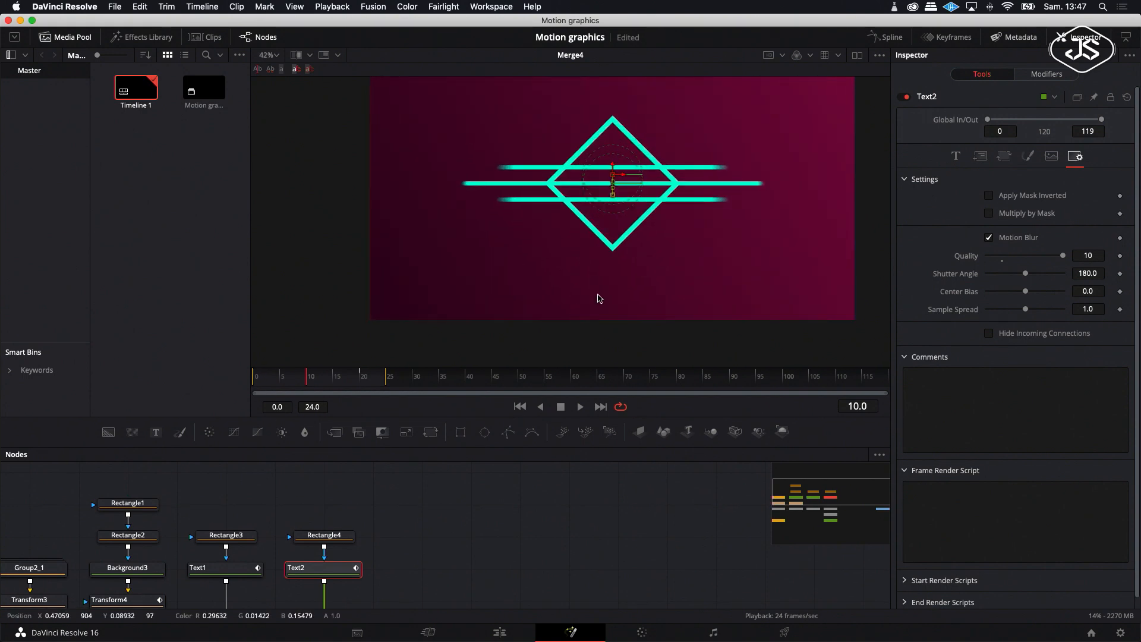
scroll(599, 299, up, 2)
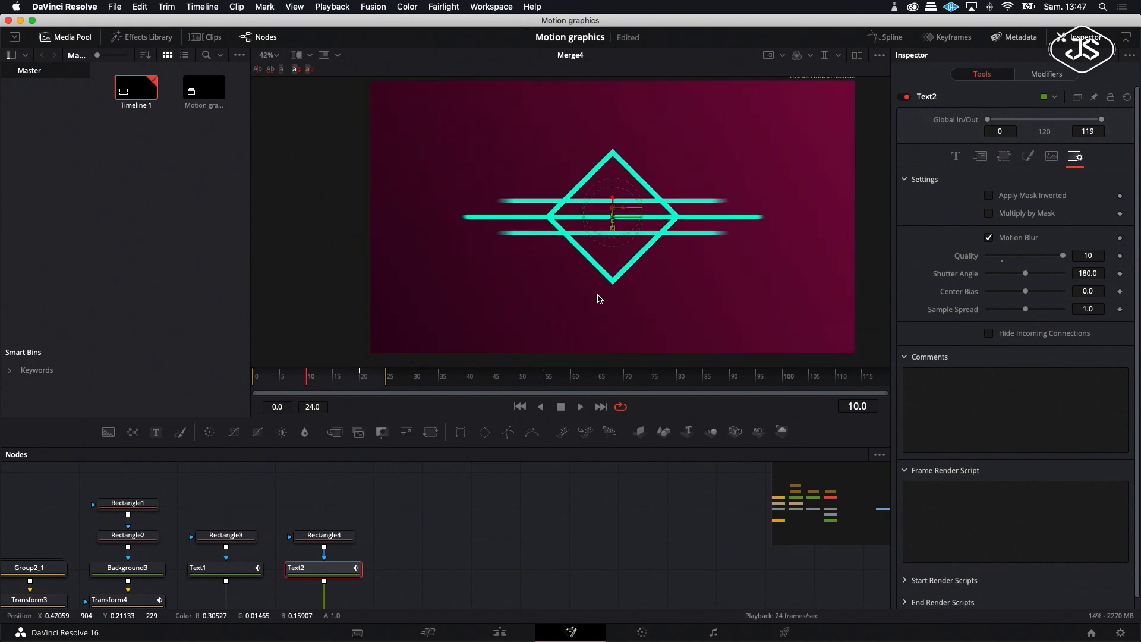
click(580, 406)
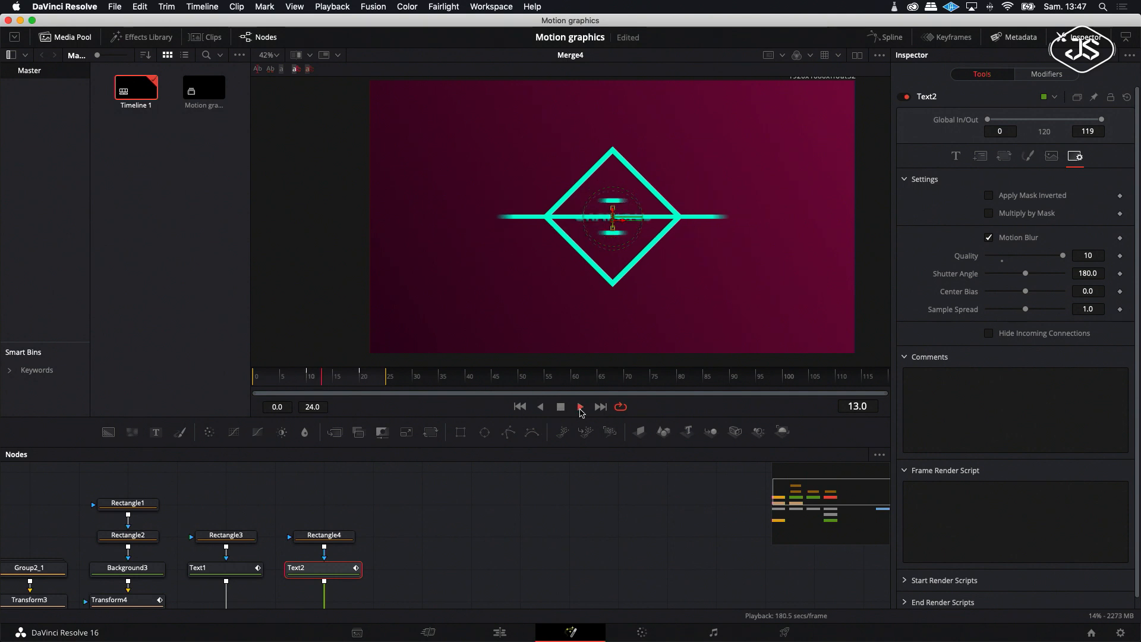